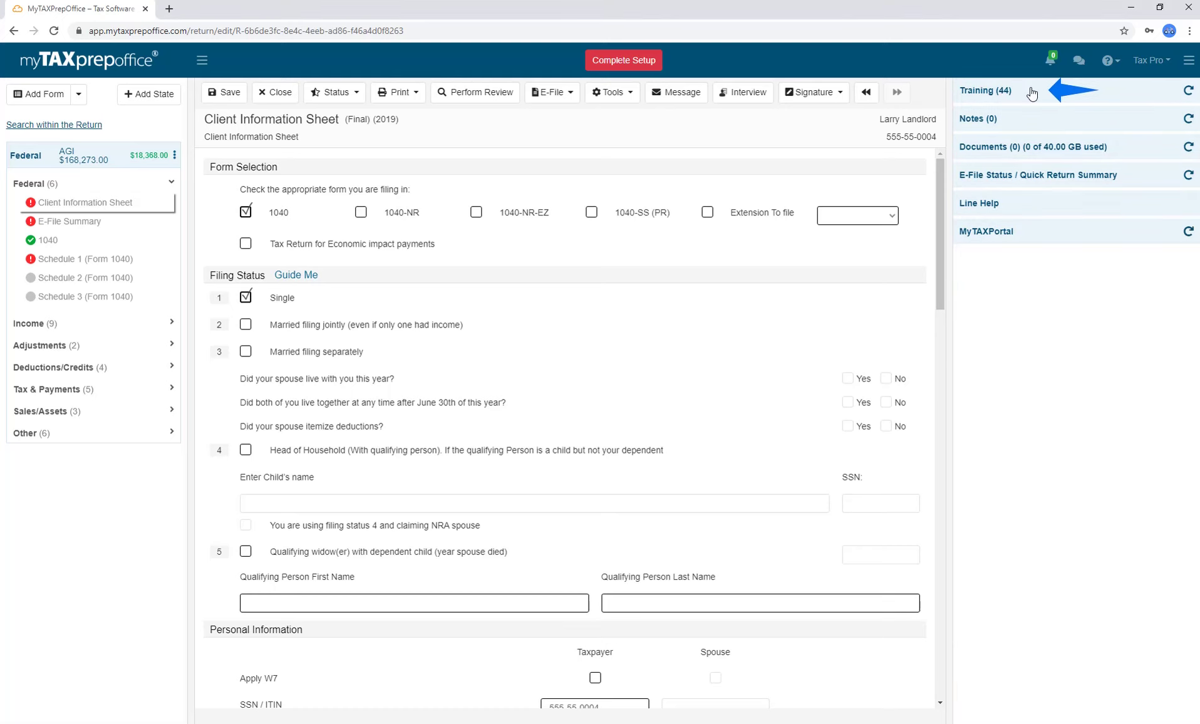
Expand the Training (44) topics list, scroll through it, and return to the top.
{"action": "left_click", "coordinate": [1033, 94]}
{"action": "scroll", "coordinate": [1037, 261], "scroll_direction": "down", "scroll_amount": 4}
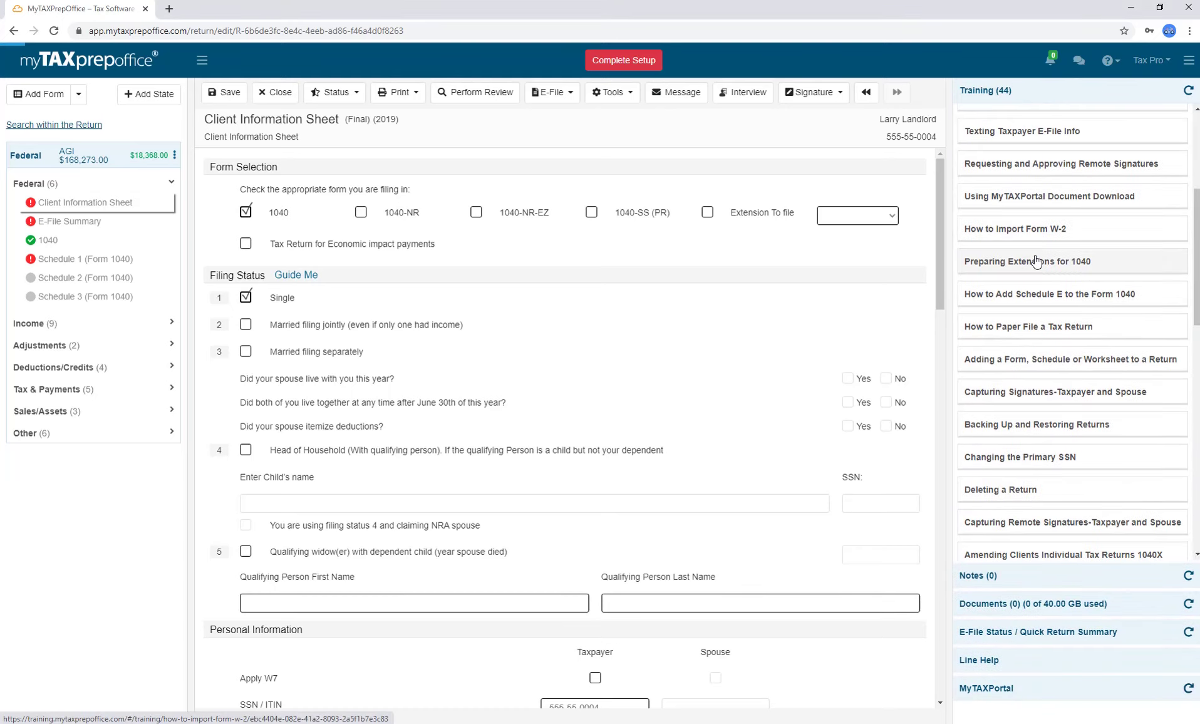
{"action": "scroll", "coordinate": [1036, 262], "scroll_direction": "down", "scroll_amount": 6}
{"action": "scroll", "coordinate": [1037, 260], "scroll_direction": "up", "scroll_amount": 8}
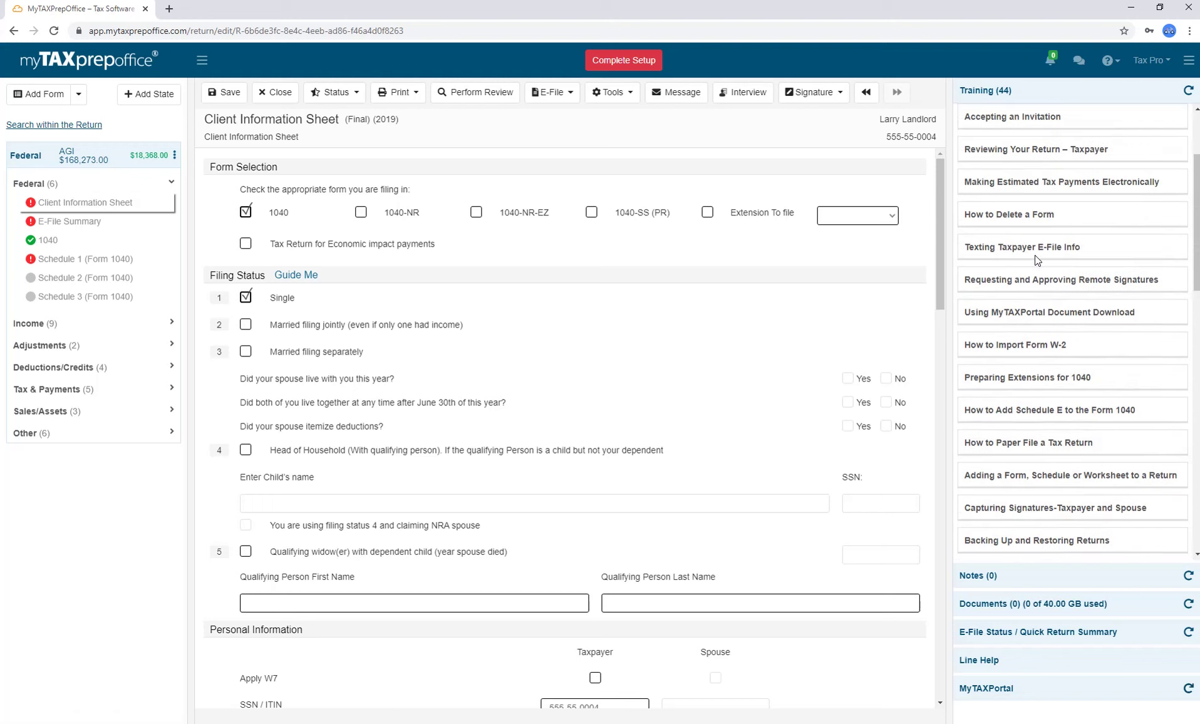
{"action": "scroll", "coordinate": [1037, 260], "scroll_direction": "up", "scroll_amount": 3}
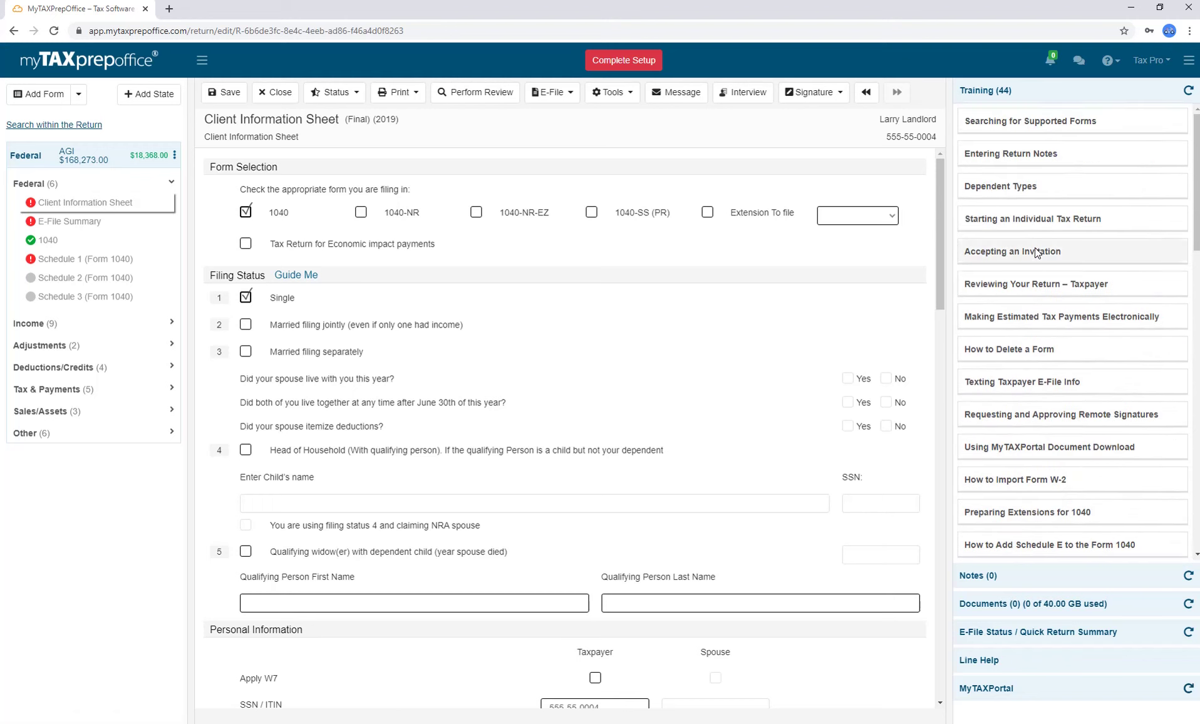
Collapse Training and open Notes, viewing the Return and Personal tabs before returning to Form notes.
{"action": "left_click", "coordinate": [1032, 99]}
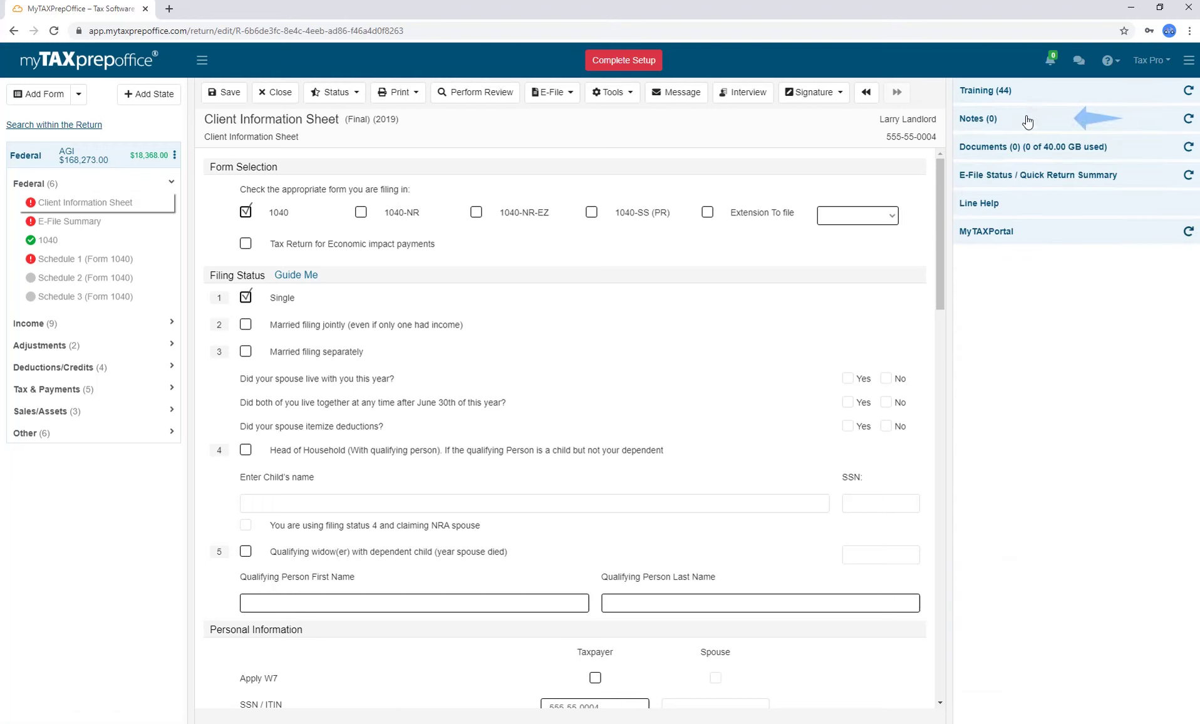
{"action": "left_click", "coordinate": [1027, 120]}
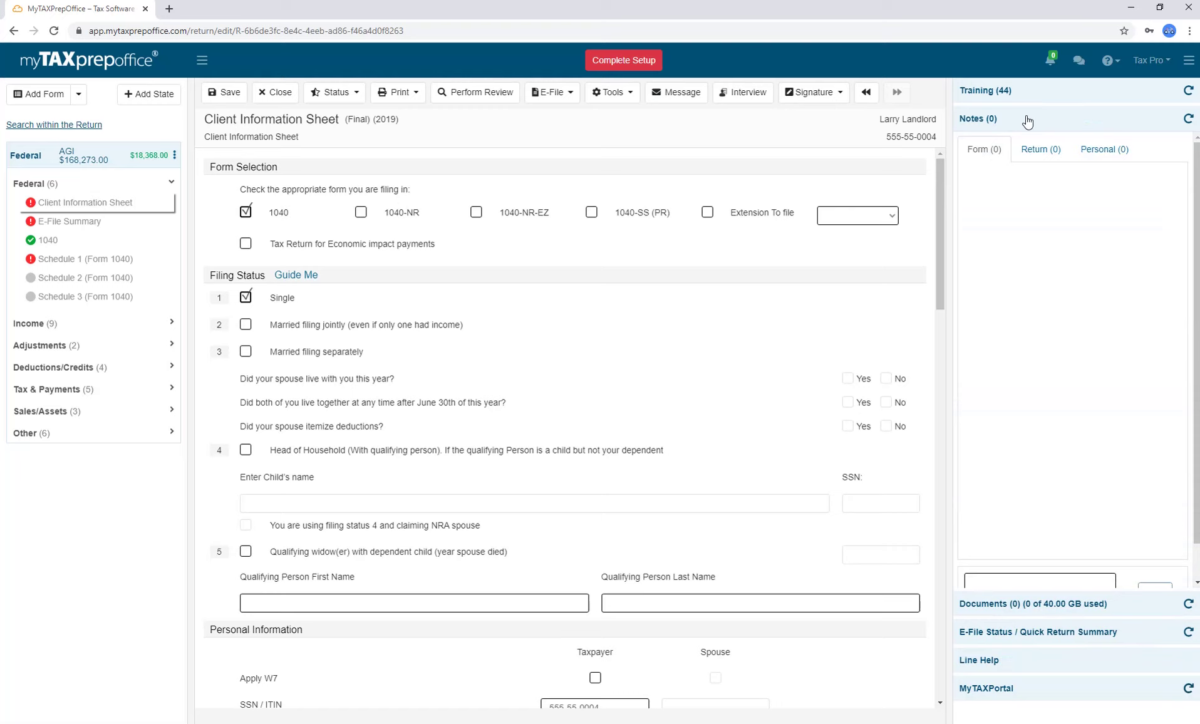
{"action": "left_click", "coordinate": [1041, 151]}
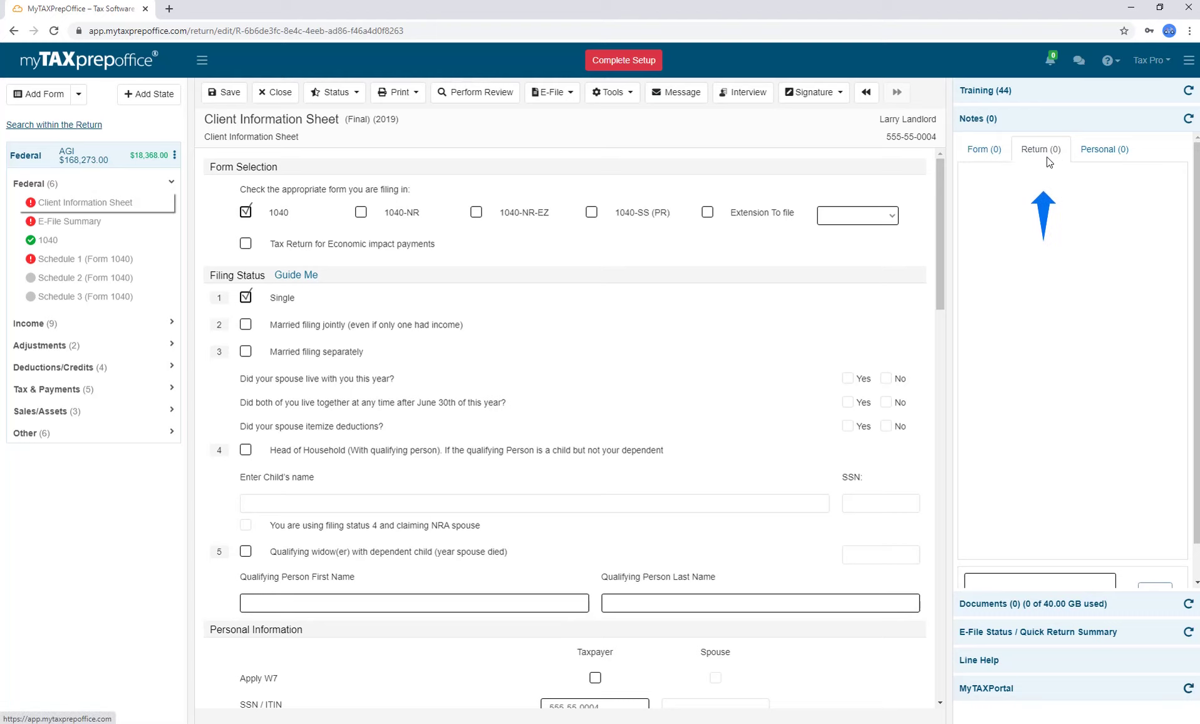
{"action": "left_click", "coordinate": [1090, 160]}
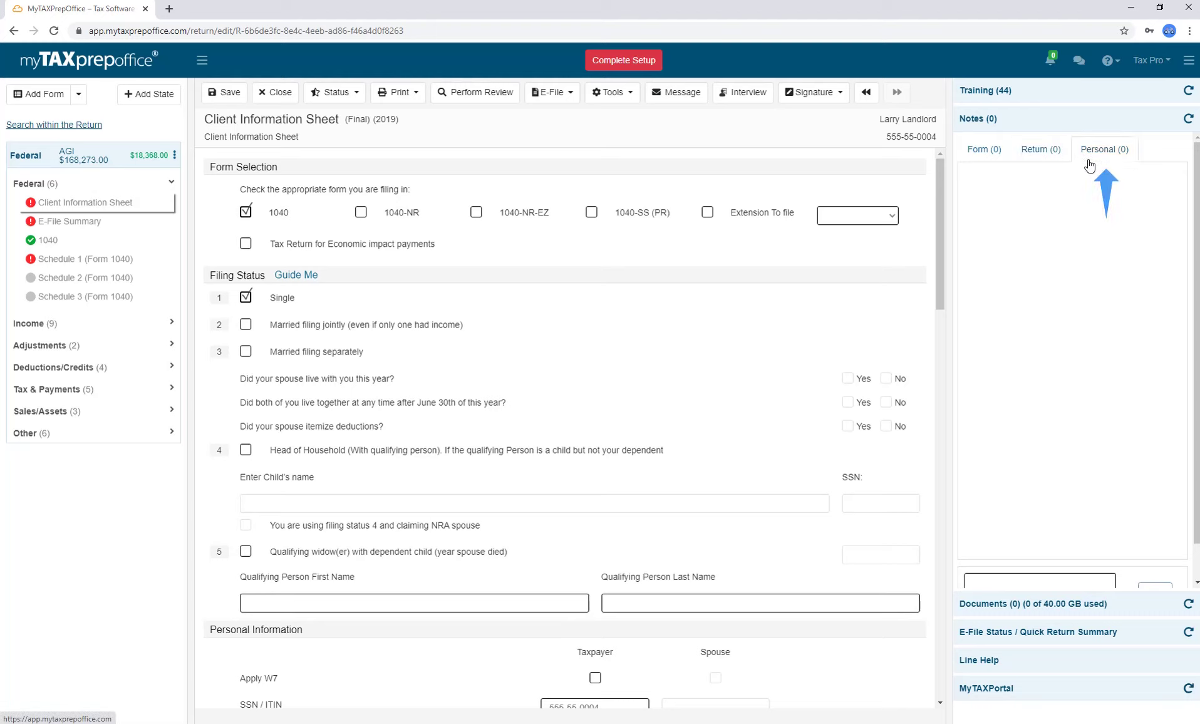
{"action": "left_click", "coordinate": [992, 164]}
{"action": "scroll", "coordinate": [1022, 552], "scroll_direction": "down", "scroll_amount": 1}
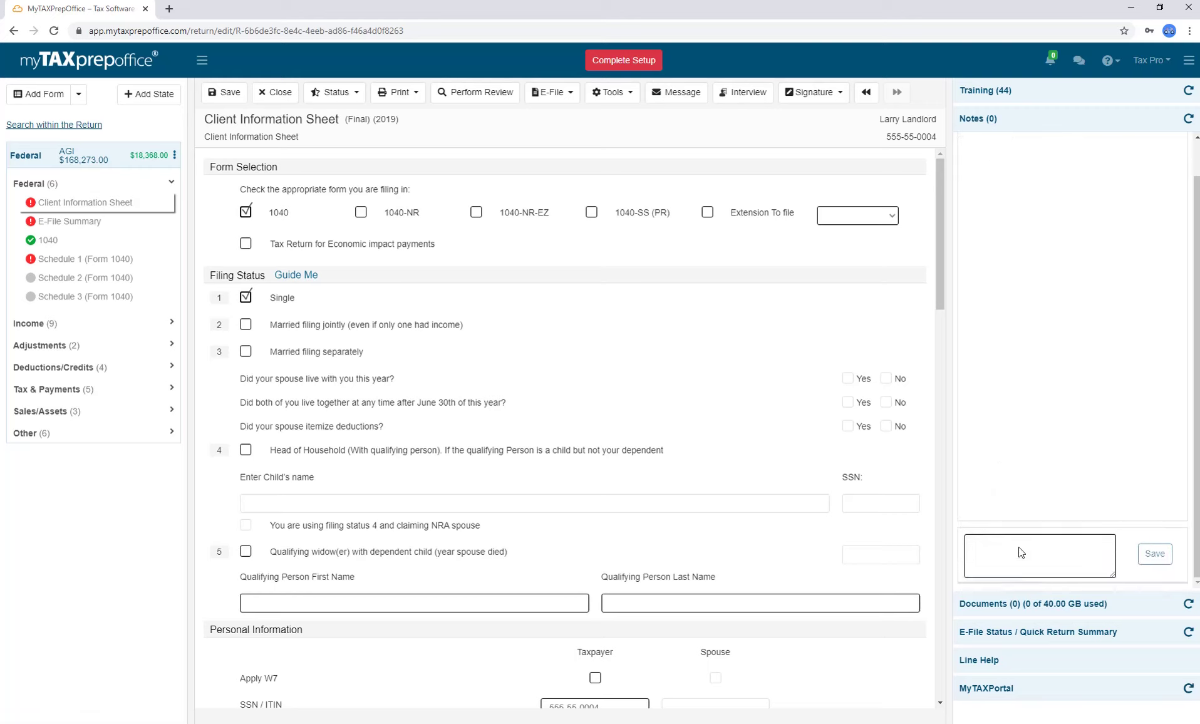
Save the form note 'Health coverage was provided through an employer-sponsored plan for the full year.'.
{"action": "left_click", "coordinate": [1016, 550]}
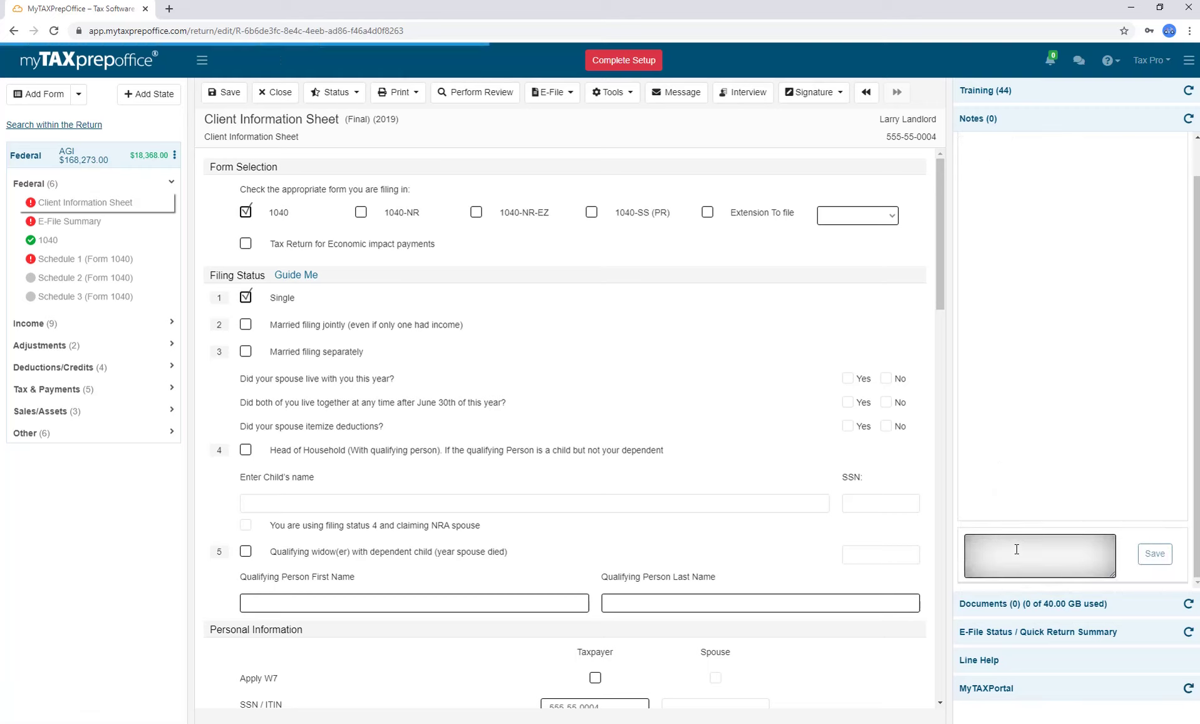
{"action": "type", "text": "Health co"}
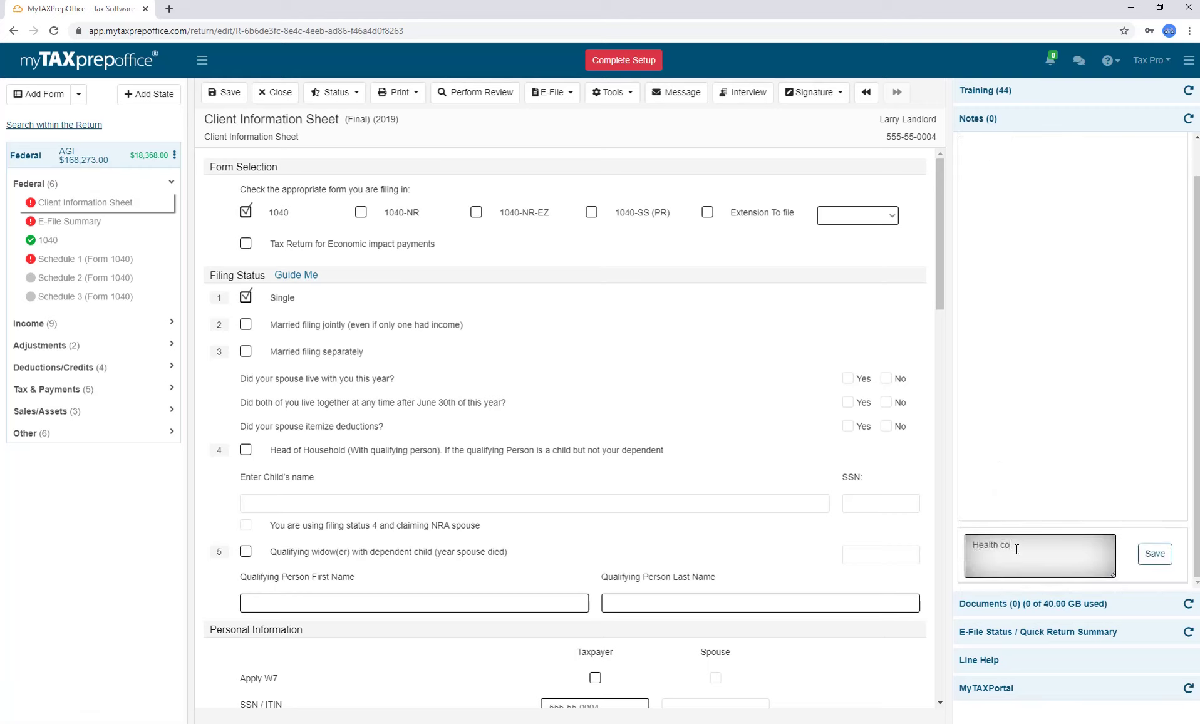
{"action": "type", "text": "verage was provided through an employer-sponsored plan for the full year."}
{"action": "left_click", "coordinate": [1150, 558]}
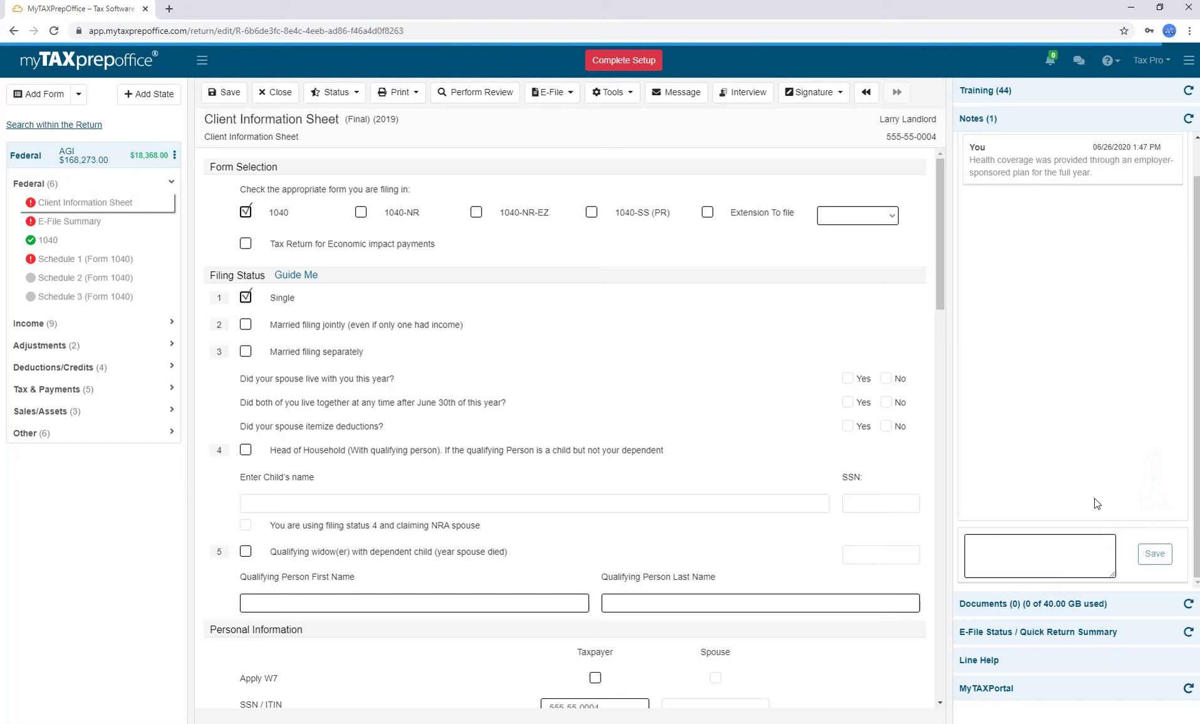
{"action": "left_click", "coordinate": [94, 242]}
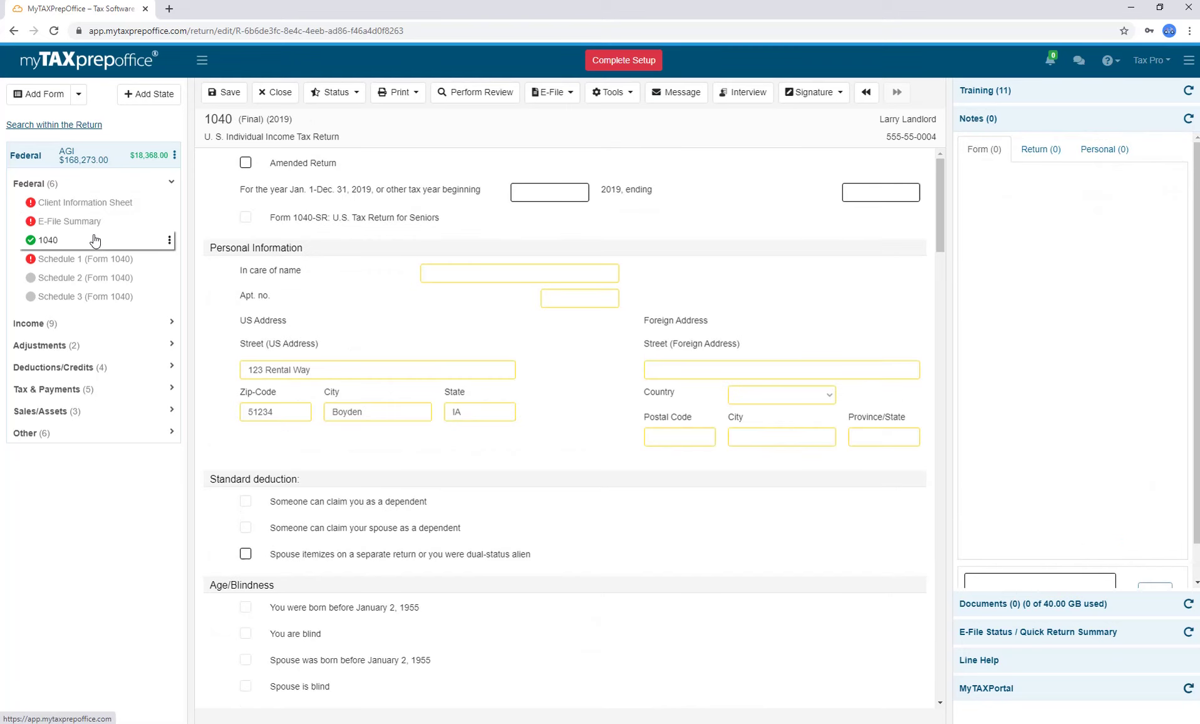
{"action": "left_click", "coordinate": [94, 204]}
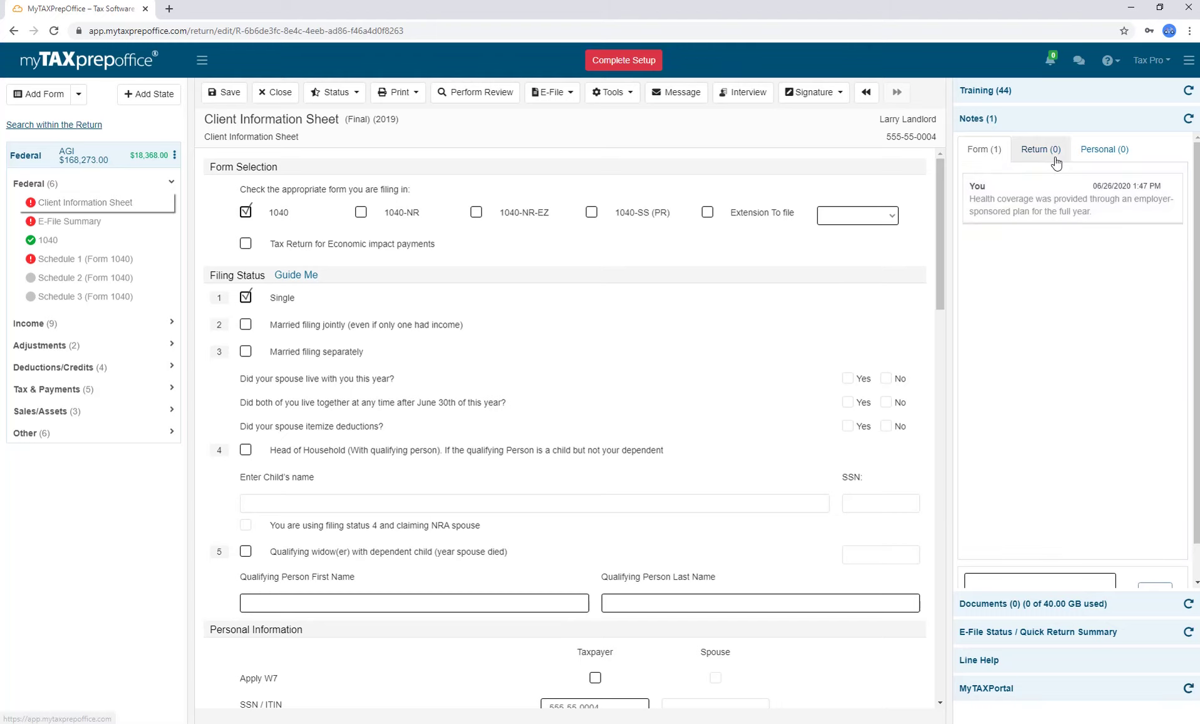
Paste the health coverage sentence as a return-level note and save it.
{"action": "left_click", "coordinate": [1057, 161]}
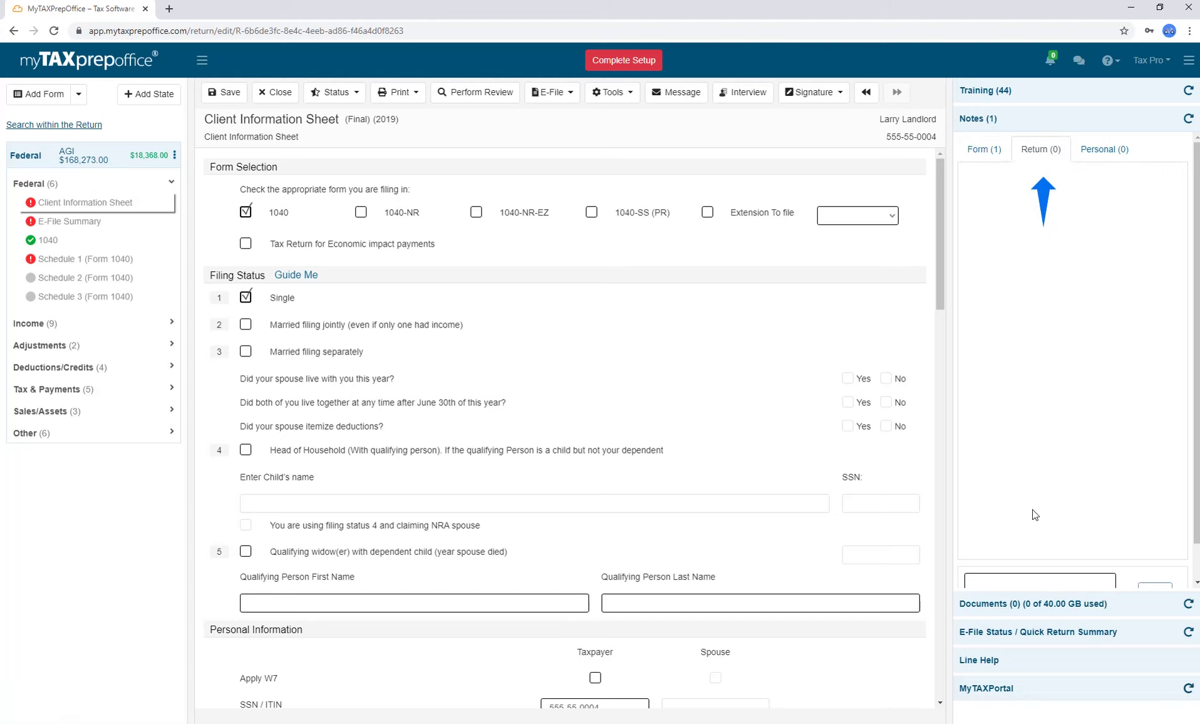
{"action": "left_click", "coordinate": [1010, 555]}
{"action": "type", "text": "Health coverage was provided through an employer-sponsored plan for the full year."}
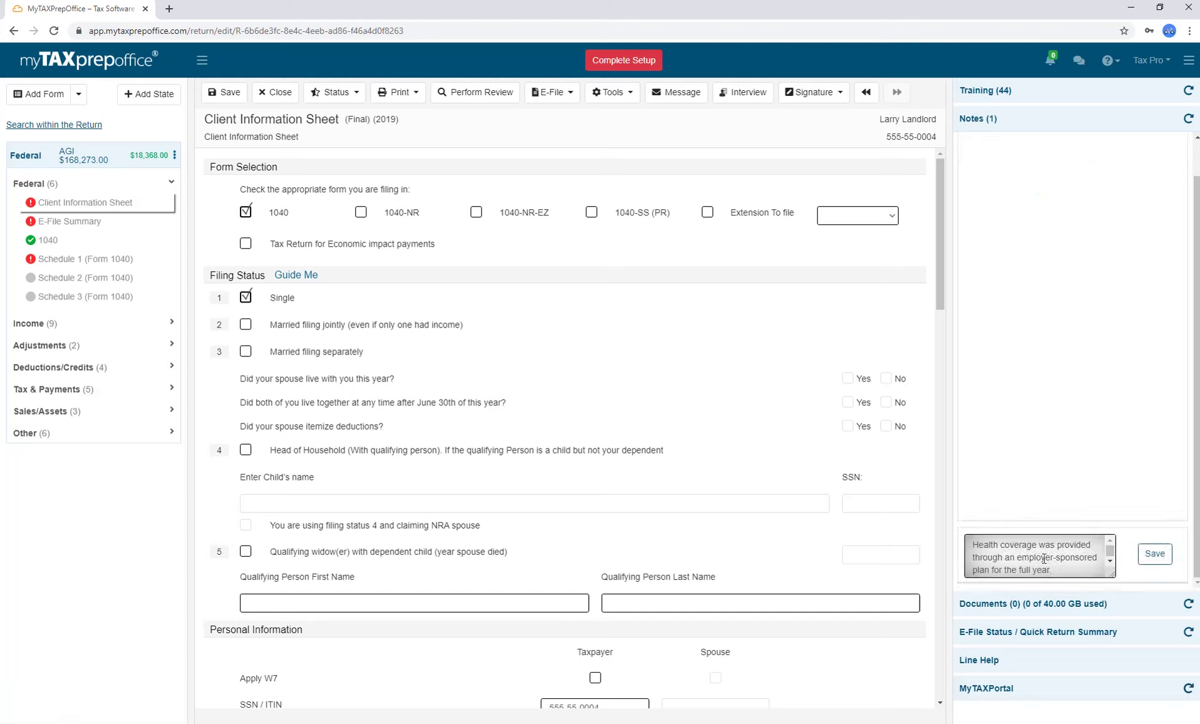
{"action": "left_click", "coordinate": [1155, 554]}
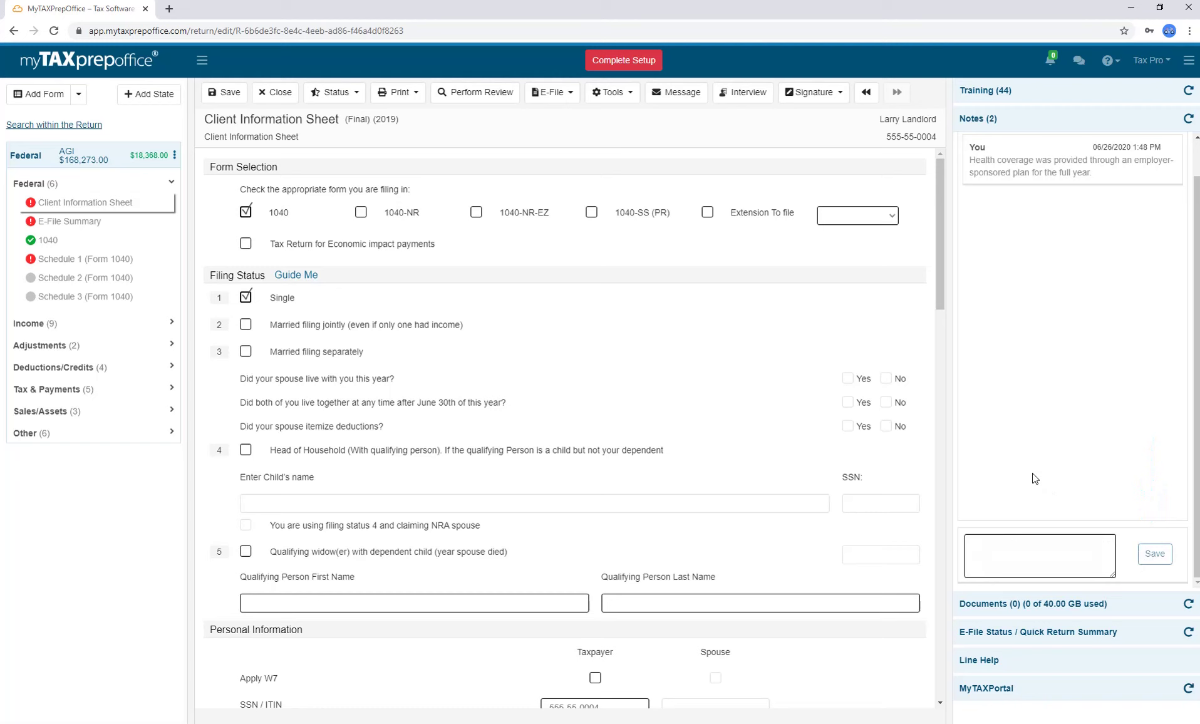
Go to Form 1040 and back to the Client Information Sheet, then view the empty Personal notes.
{"action": "left_click", "coordinate": [87, 242]}
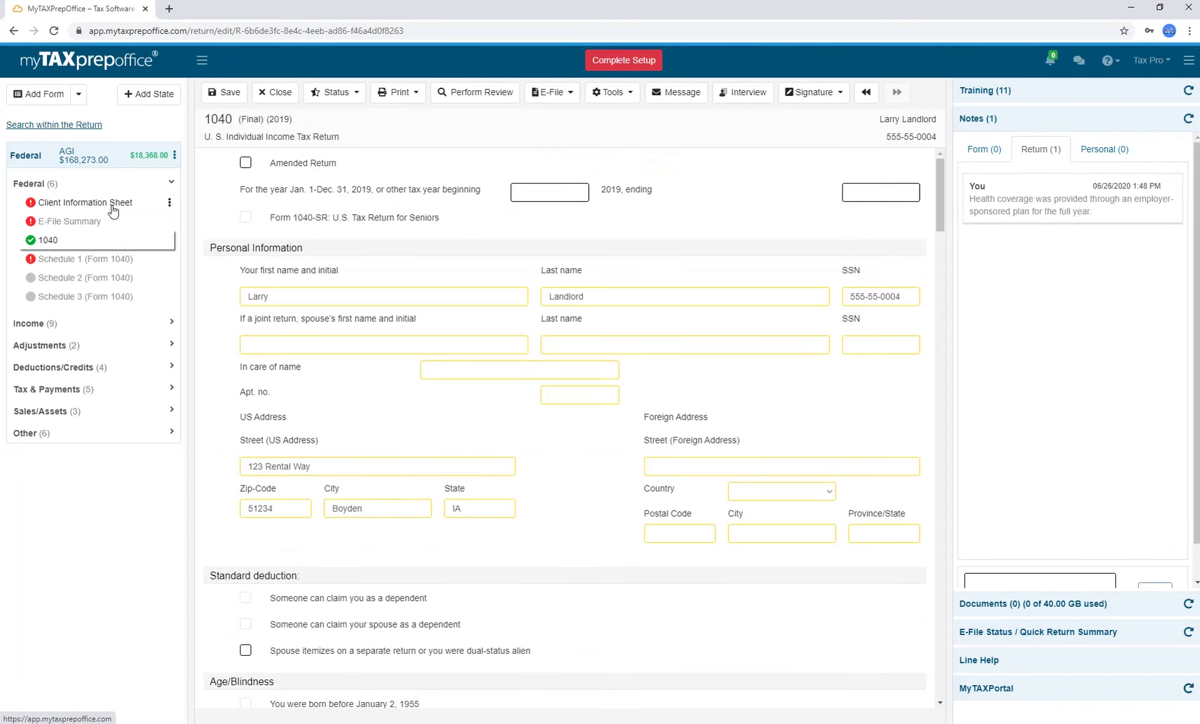
{"action": "left_click", "coordinate": [113, 212]}
{"action": "left_click", "coordinate": [1105, 149]}
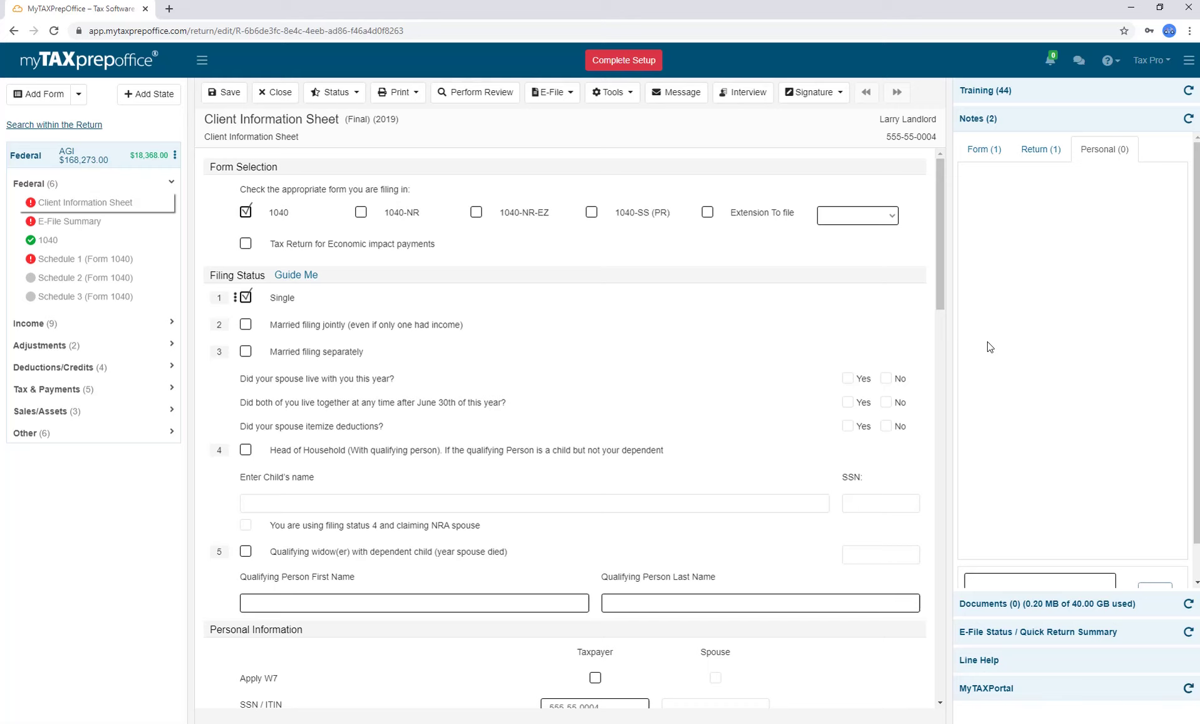
Upload Form W-2.pdf as a form document under Documents.
{"action": "left_click", "coordinate": [1013, 117]}
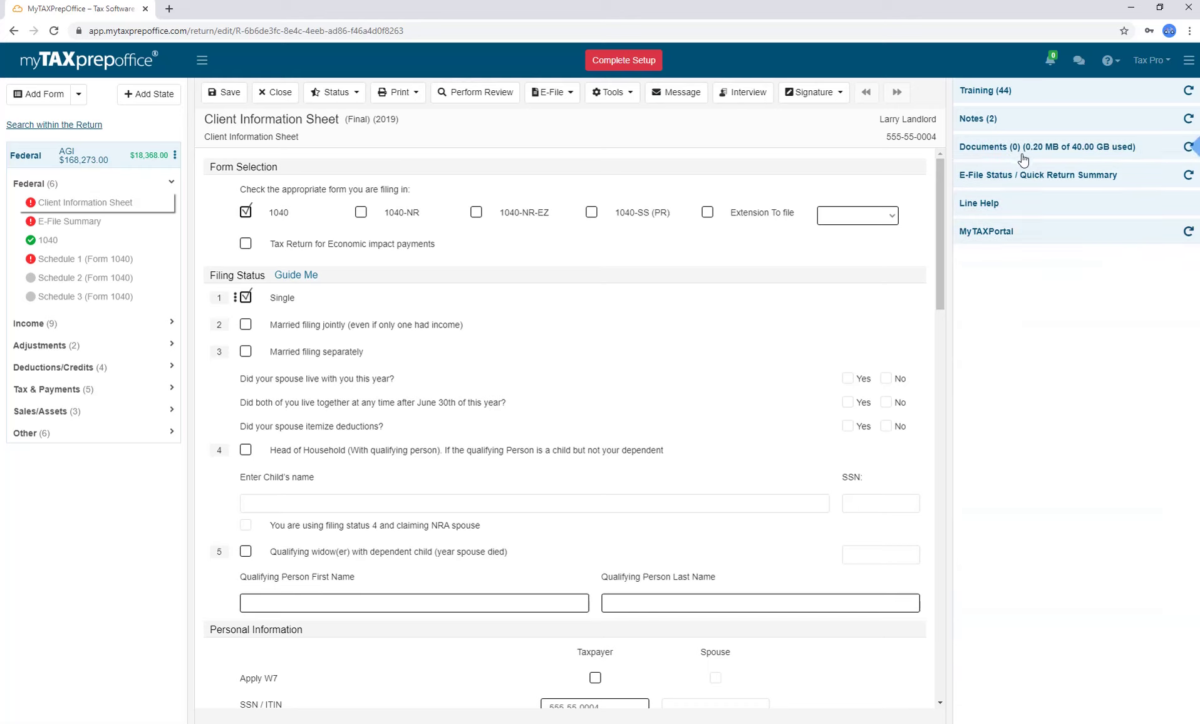
{"action": "left_click", "coordinate": [1021, 155]}
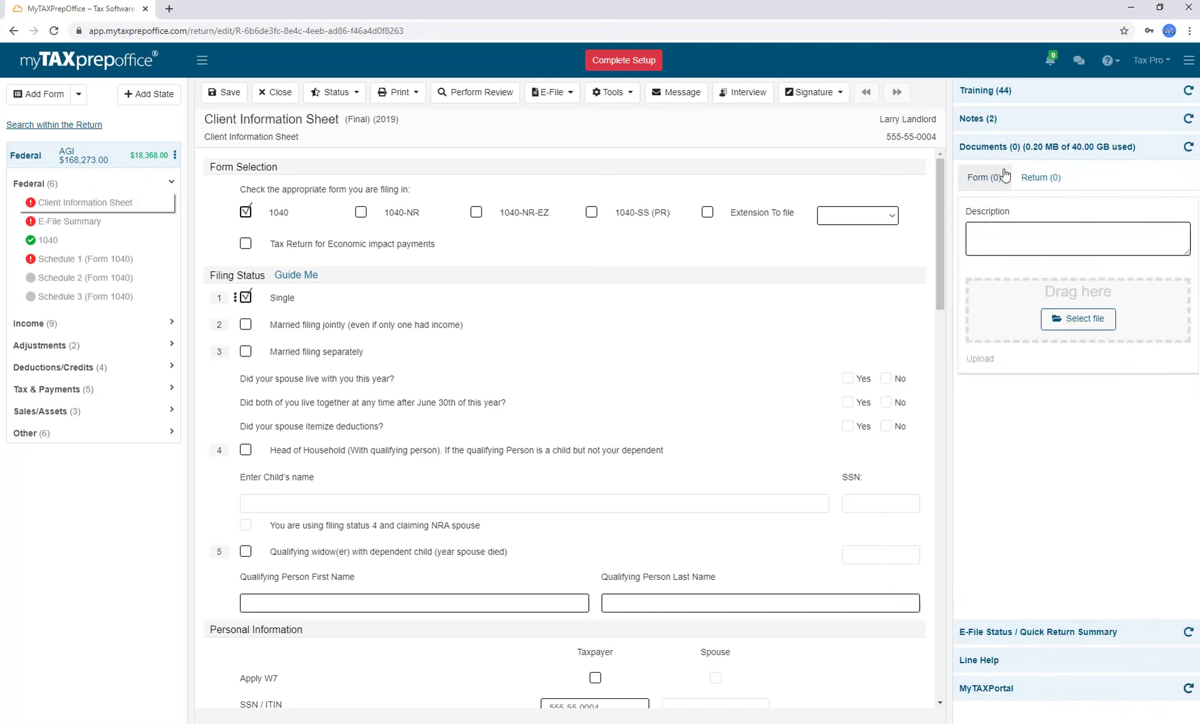
{"action": "left_click", "coordinate": [1003, 177]}
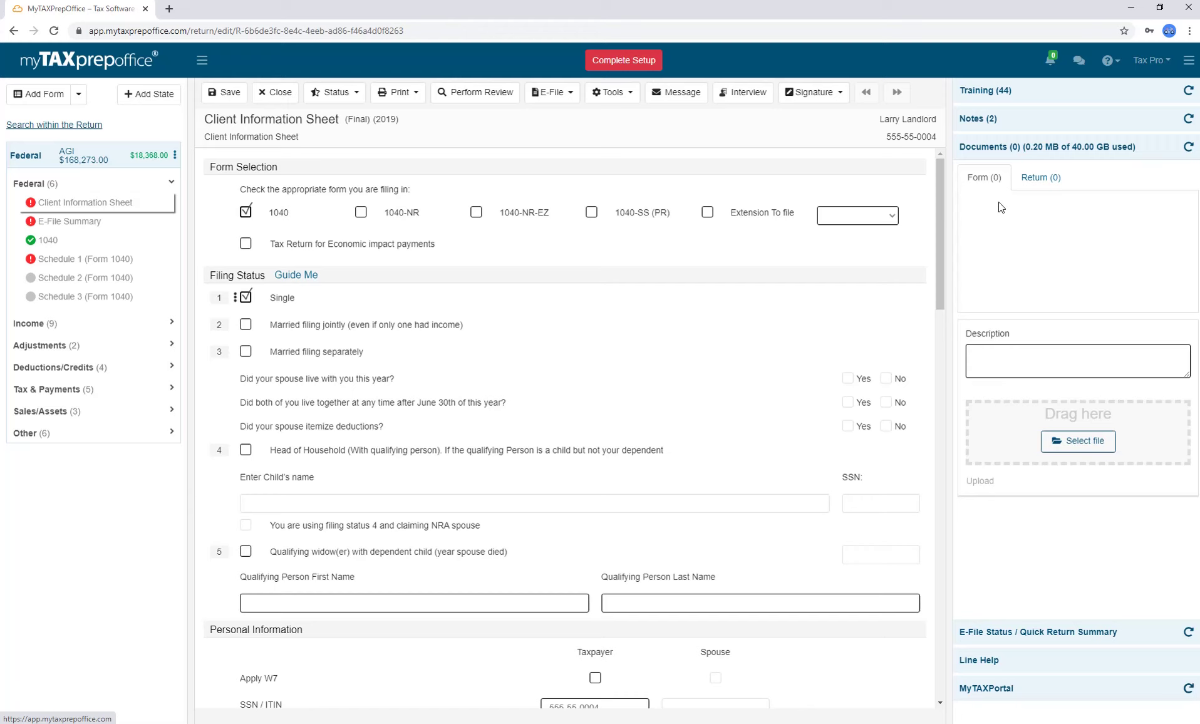
{"action": "key", "text": "alt+Tab"}
{"action": "left_click_drag", "start_coordinate": [153, 285], "coordinate": [988, 439]}
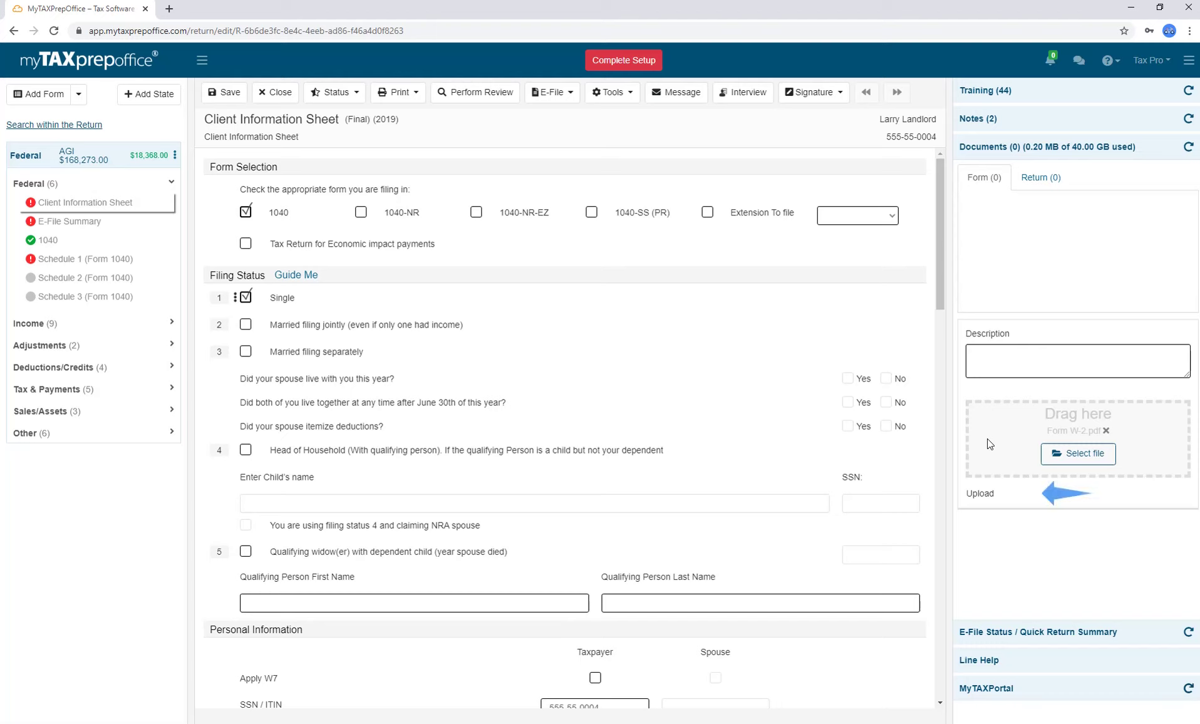
{"action": "left_click", "coordinate": [985, 499]}
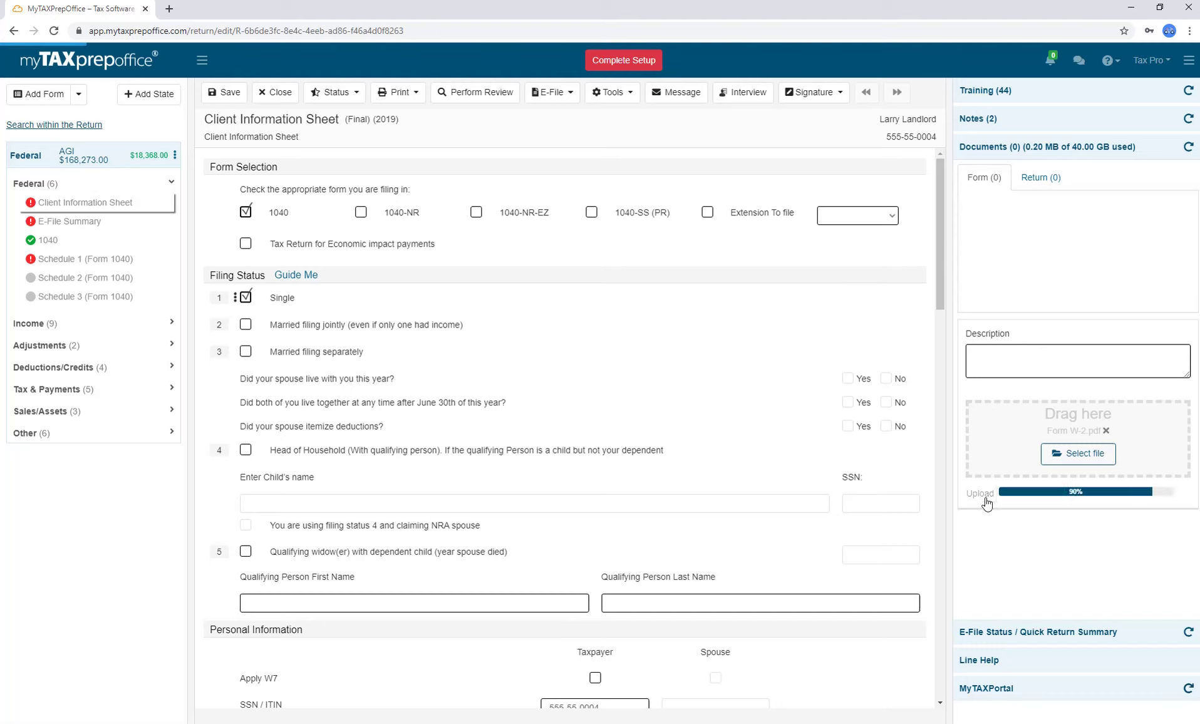
Close and reopen the return from recent returns to confirm the W-2 is listed.
{"action": "left_click", "coordinate": [265, 94]}
{"action": "left_click", "coordinate": [672, 153]}
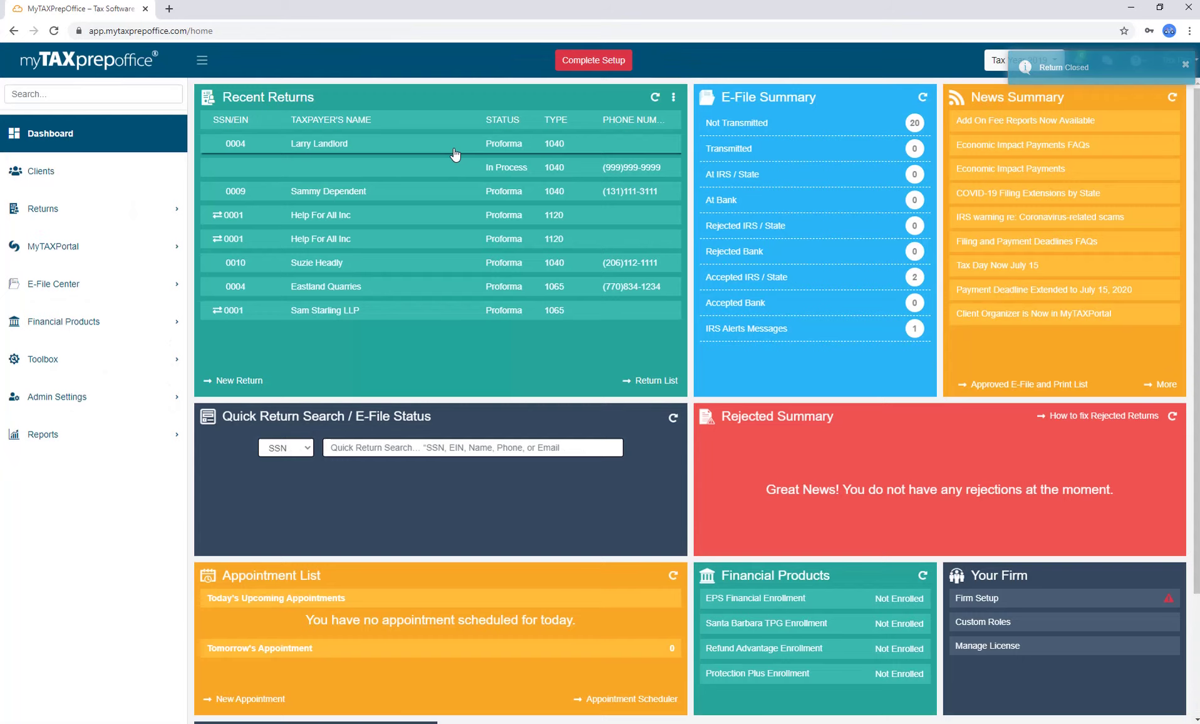
{"action": "left_click", "coordinate": [455, 154]}
{"action": "left_click", "coordinate": [991, 154]}
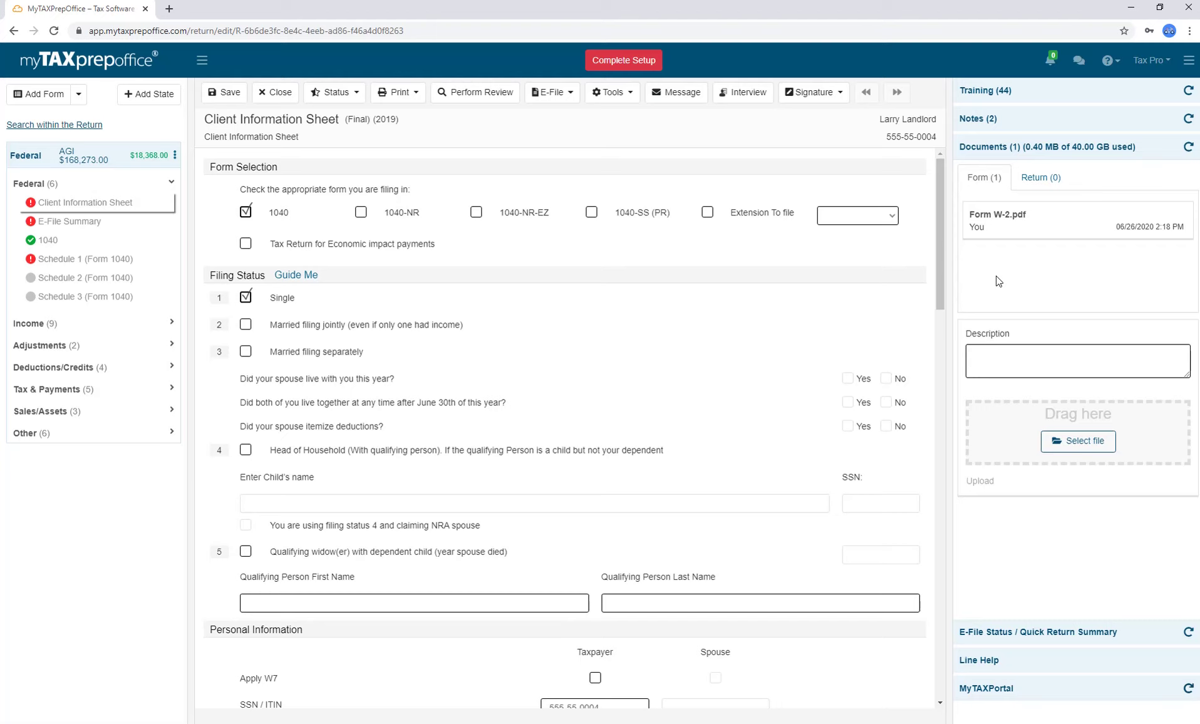
Look up another client's return summary by taxpayer name in E-File Status.
{"action": "left_click", "coordinate": [997, 154]}
{"action": "left_click", "coordinate": [1010, 178]}
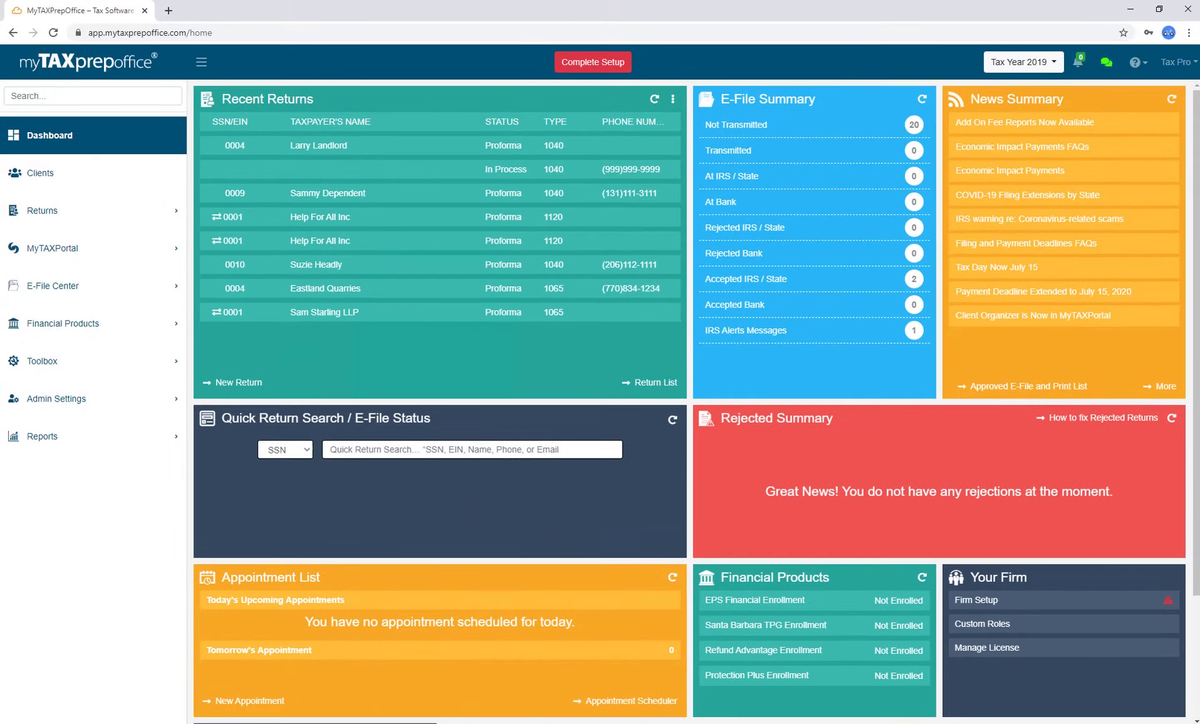
{"action": "left_click", "coordinate": [1002, 209]}
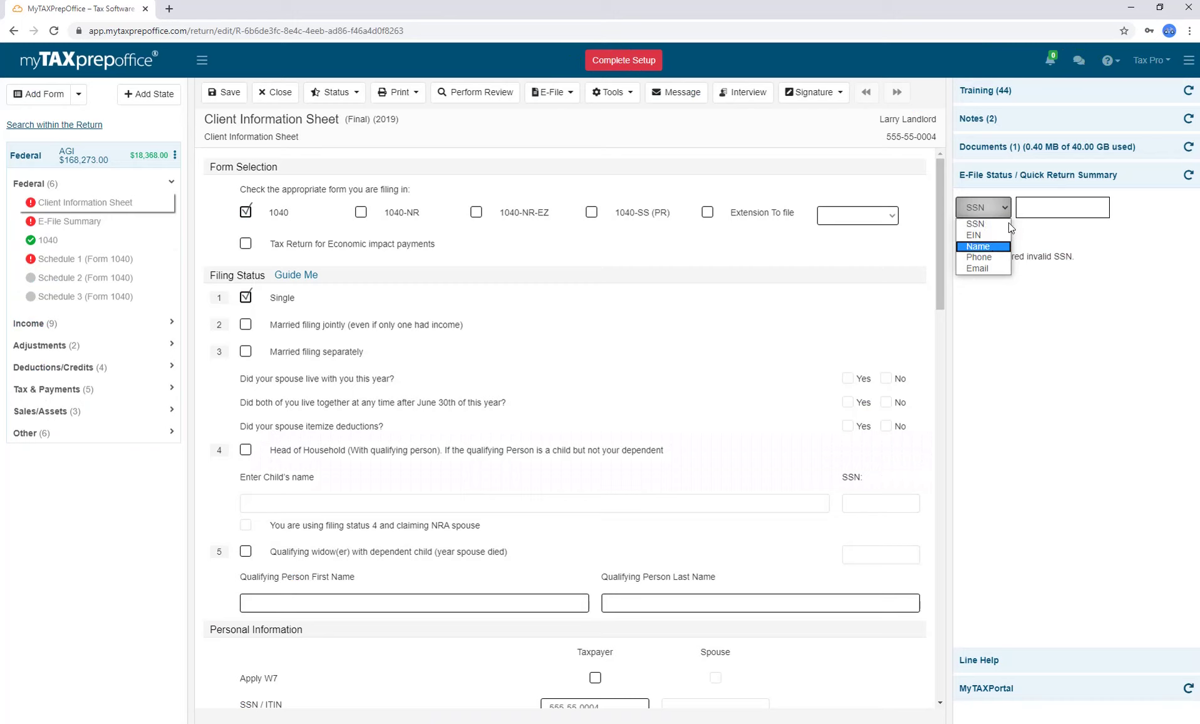
{"action": "left_click", "coordinate": [978, 246]}
{"action": "left_click", "coordinate": [1031, 206]}
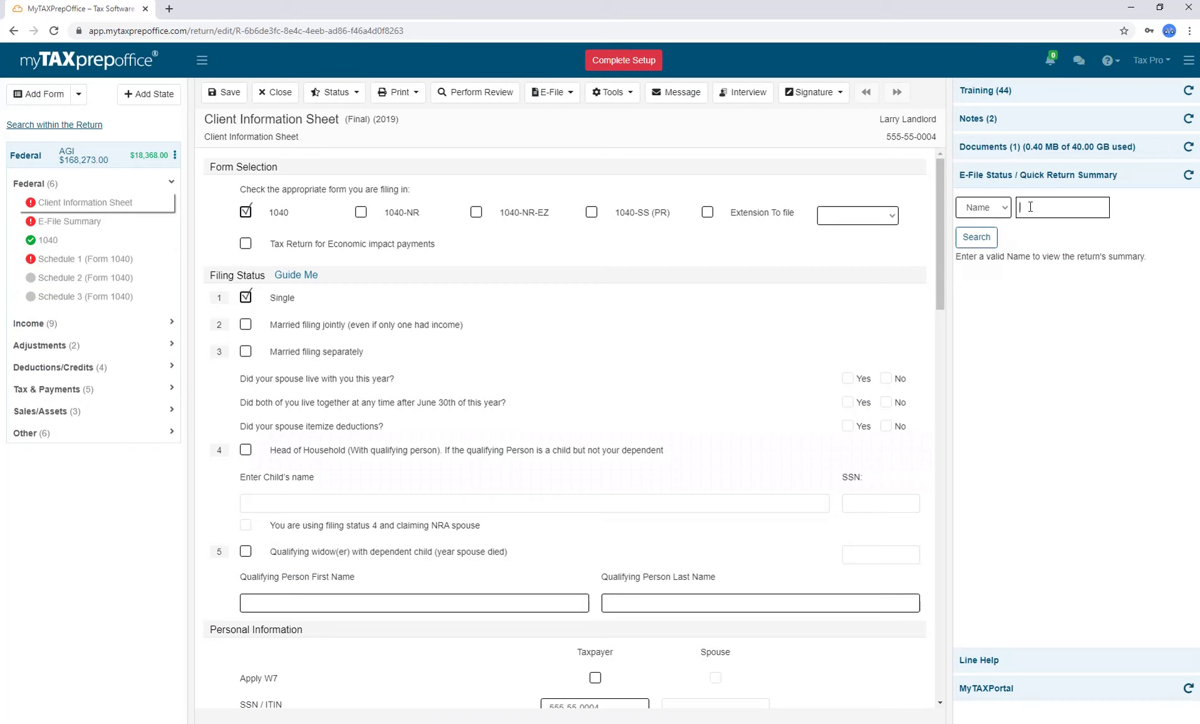
{"action": "left_click", "coordinate": [976, 237]}
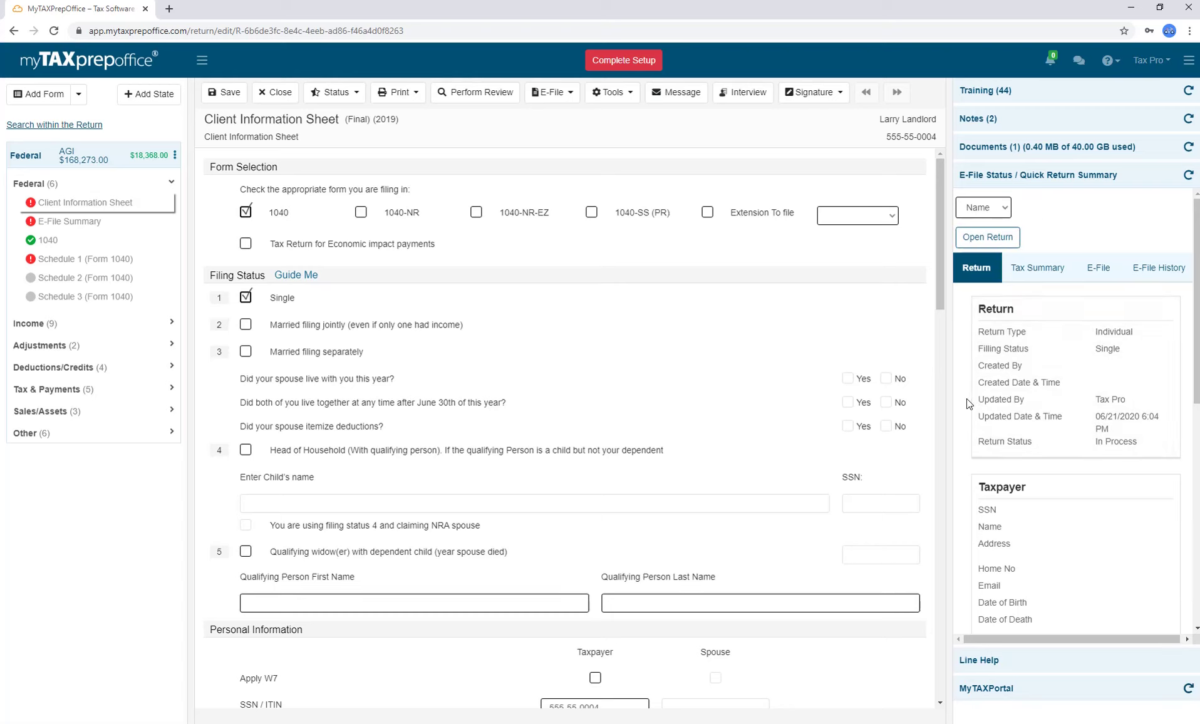
View that client's e-file status showing Federal 1040NR and CA 540NR Accepted.
{"action": "scroll", "coordinate": [977, 394], "scroll_direction": "down", "scroll_amount": 2}
{"action": "scroll", "coordinate": [983, 373], "scroll_direction": "up", "scroll_amount": 2}
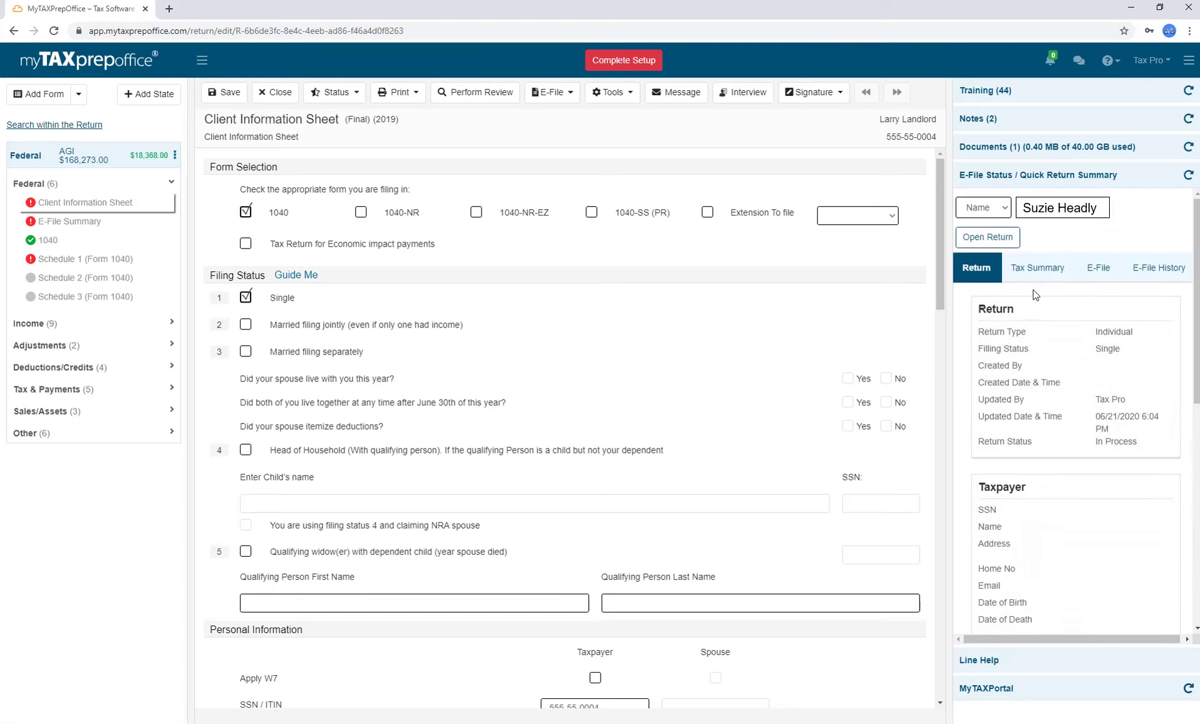
{"action": "left_click", "coordinate": [1083, 282]}
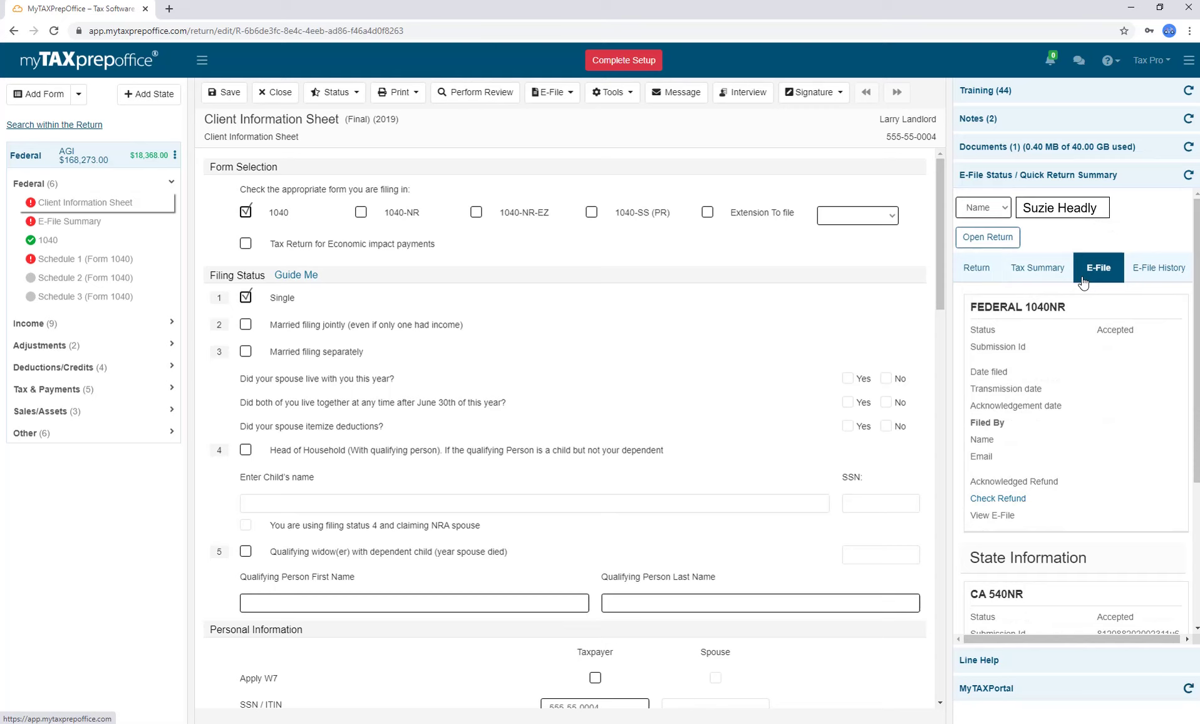
{"action": "left_click", "coordinate": [1038, 174]}
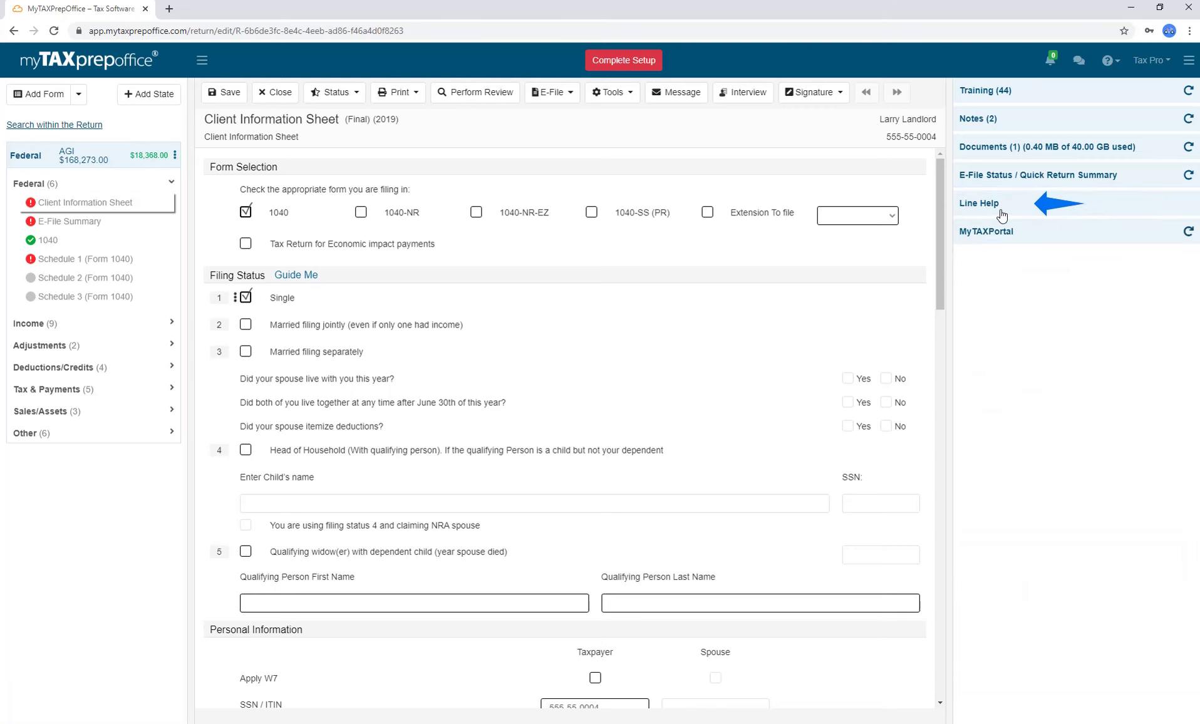
{"action": "left_click", "coordinate": [1006, 214]}
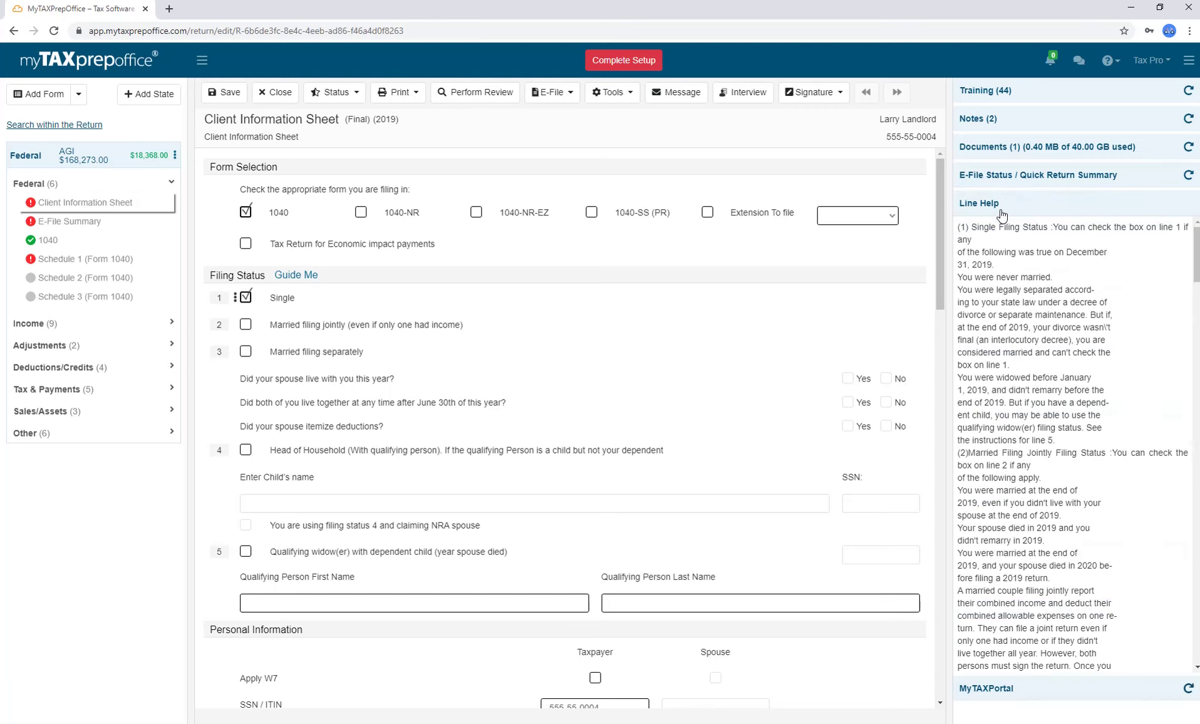
{"action": "left_click", "coordinate": [1018, 210]}
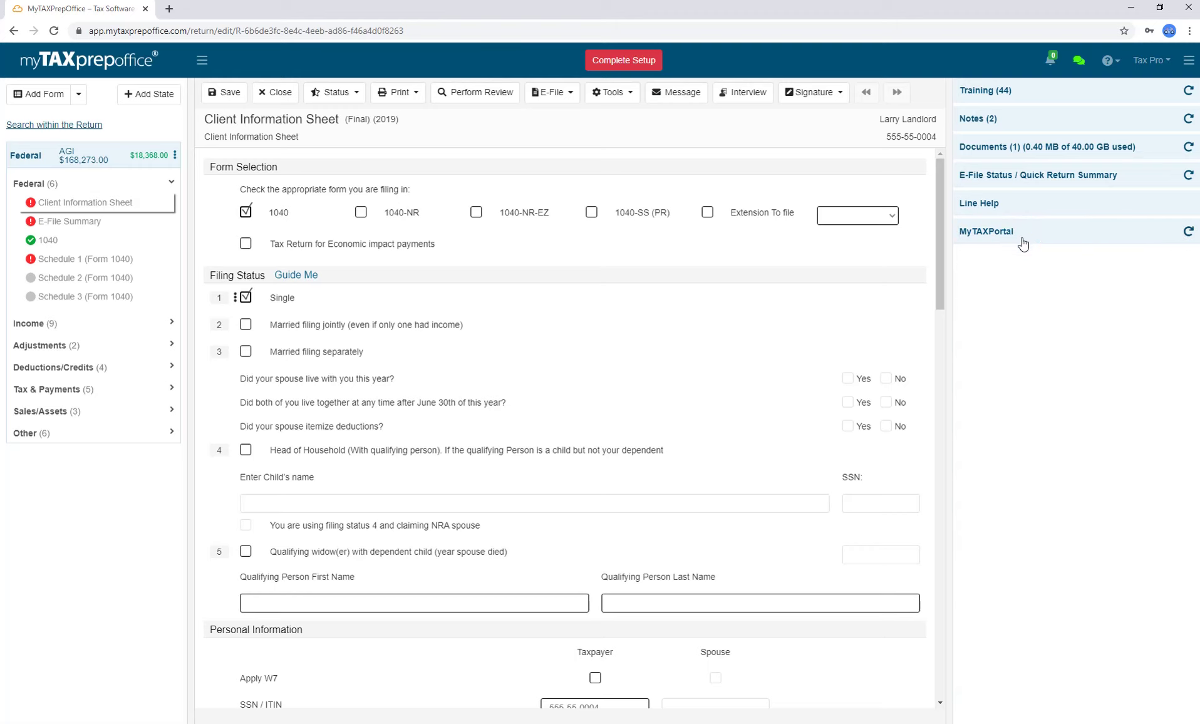
{"action": "left_click", "coordinate": [1023, 241]}
{"action": "left_click", "coordinate": [201, 60]}
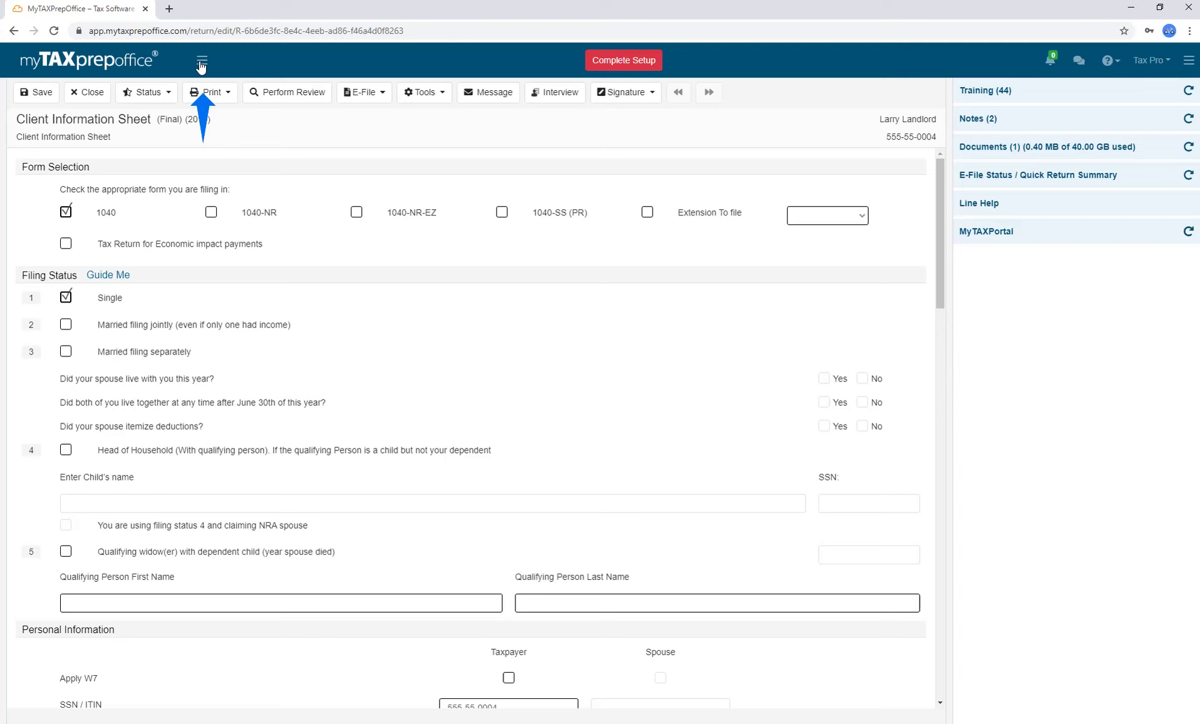
{"action": "left_click", "coordinate": [1188, 61]}
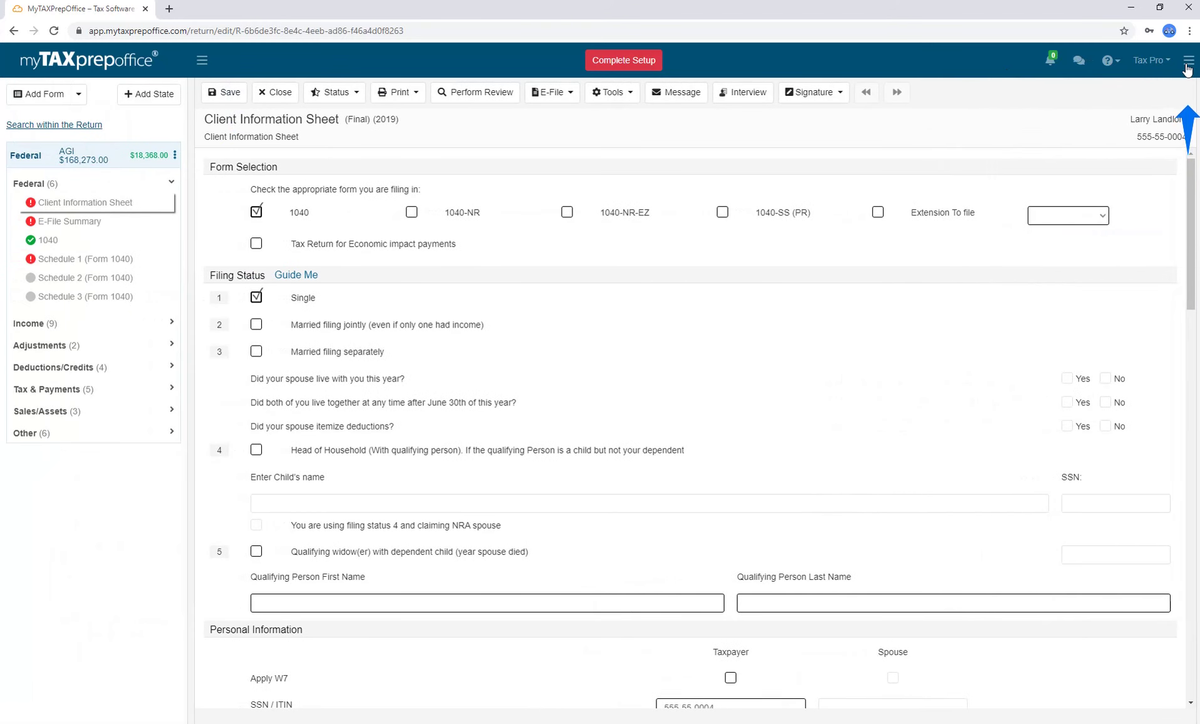
{"action": "left_click", "coordinate": [1188, 65]}
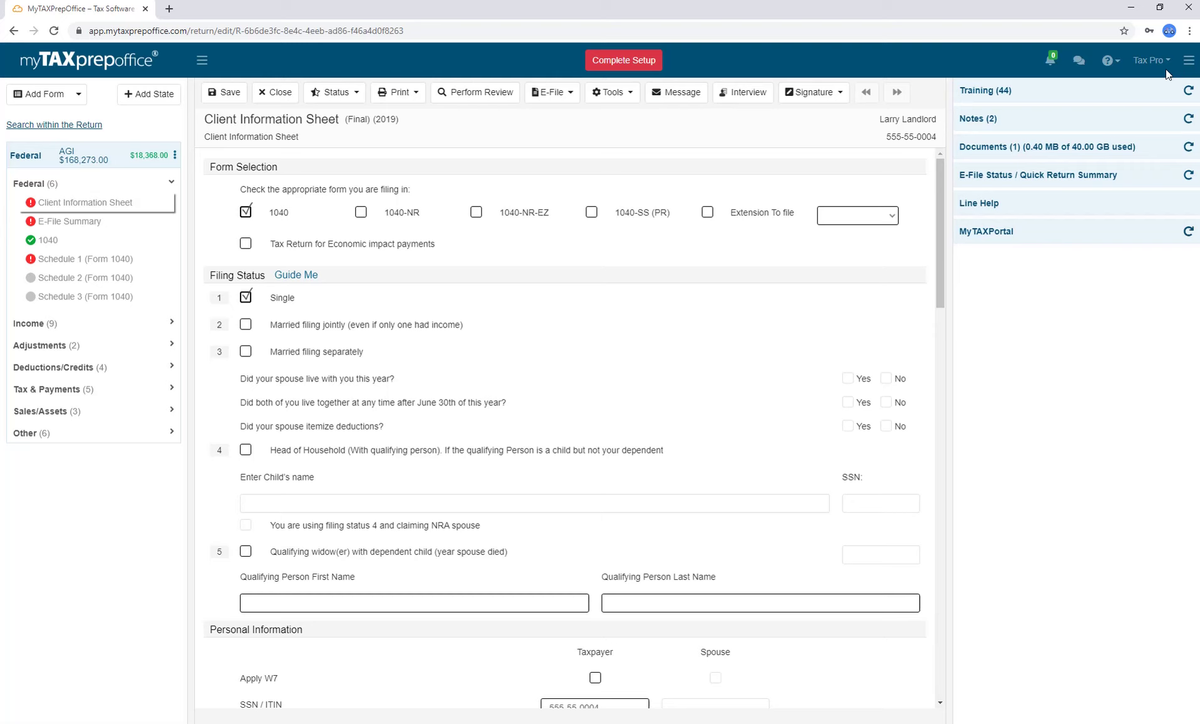
Open the Add Form list and filter it to Deductions/Credits forms.
{"action": "left_click", "coordinate": [56, 93]}
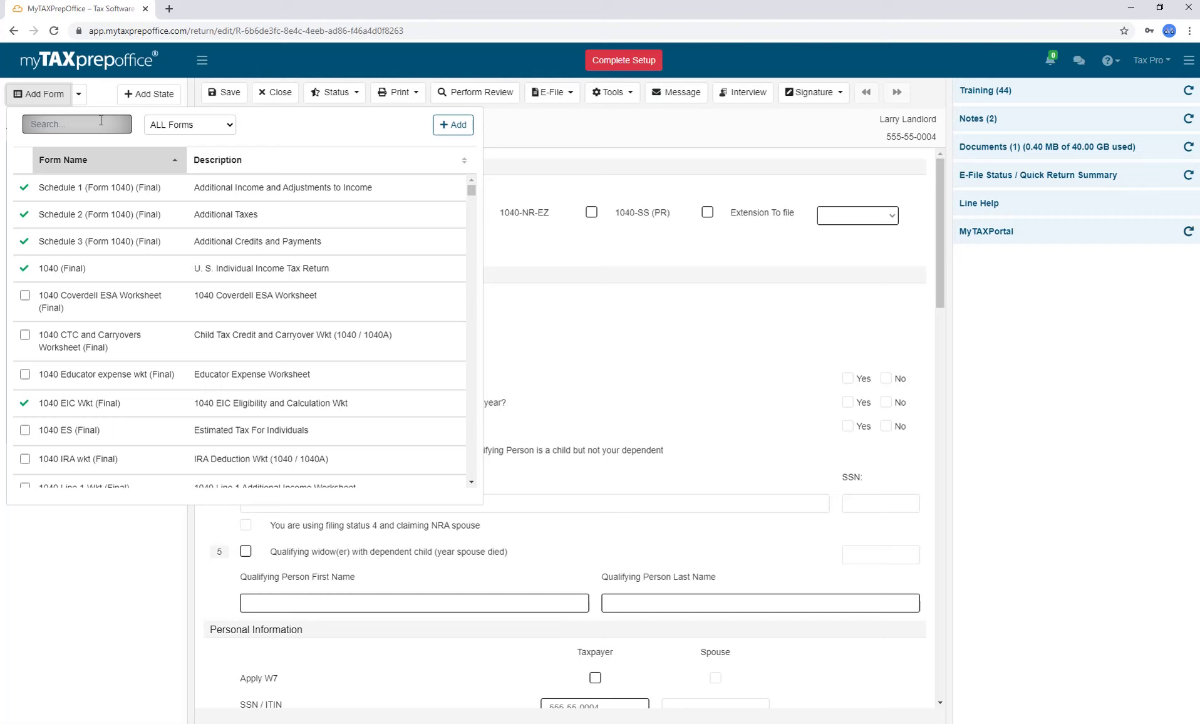
{"action": "left_click", "coordinate": [231, 127]}
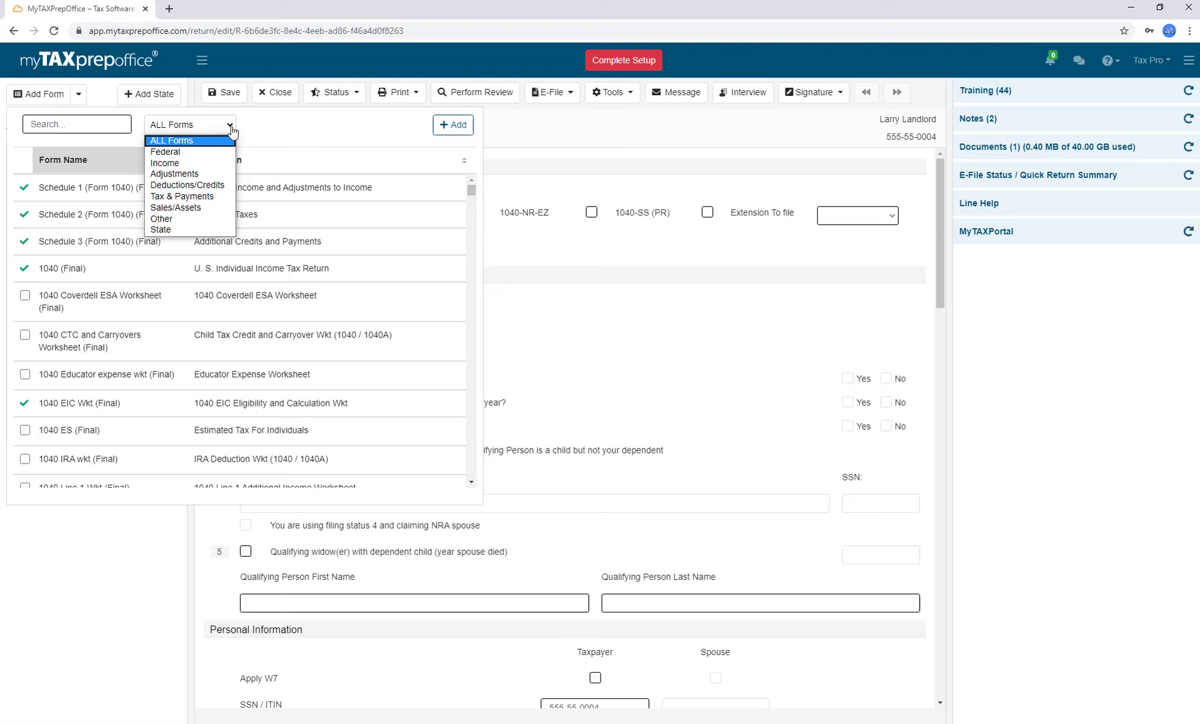
{"action": "left_click", "coordinate": [223, 187]}
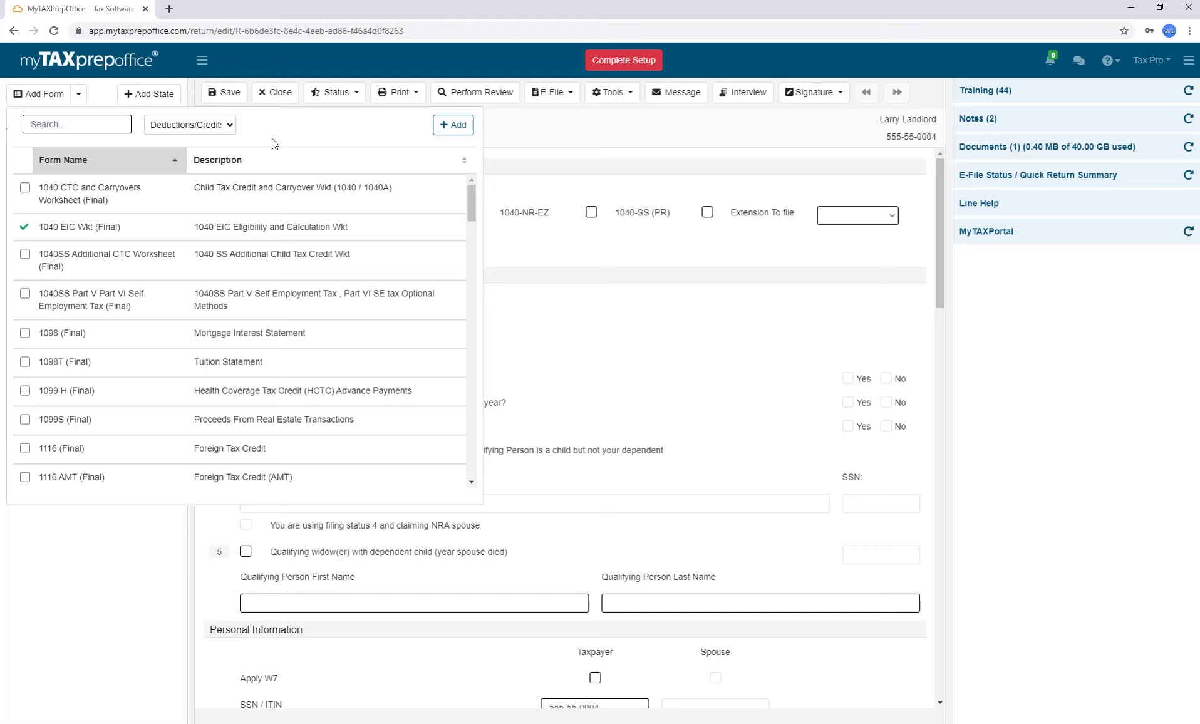
Add an AZ resident state return.
{"action": "left_click", "coordinate": [169, 103]}
{"action": "left_click", "coordinate": [354, 165]}
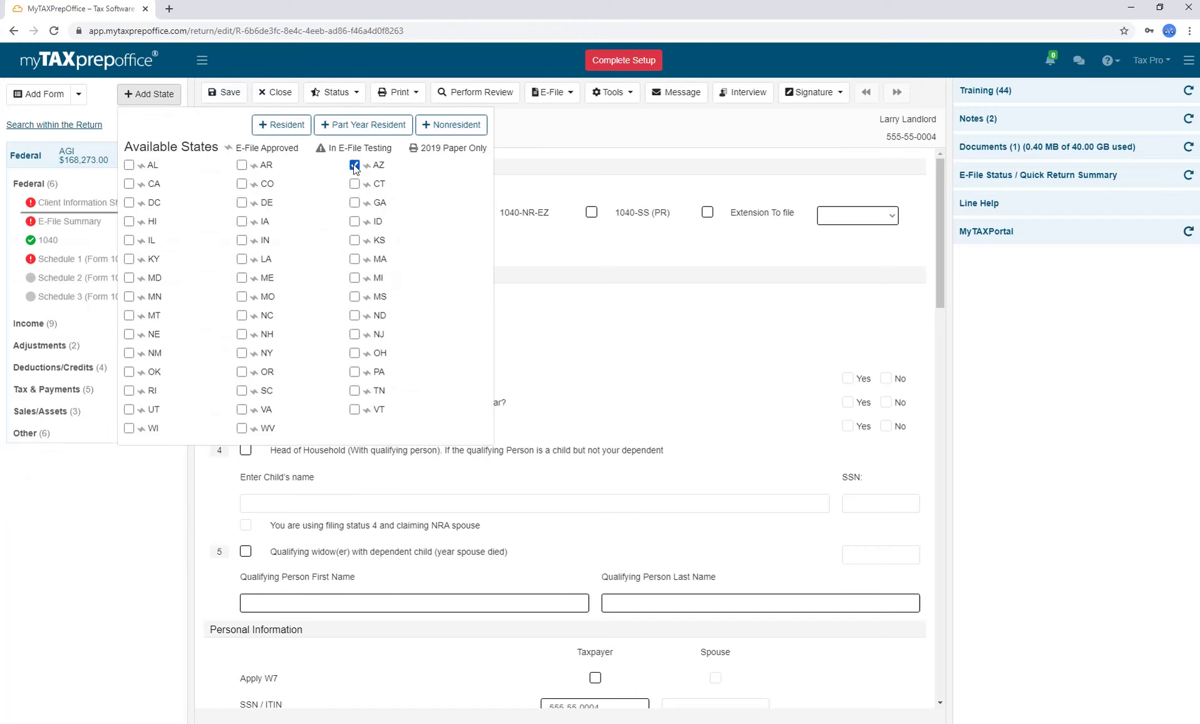
{"action": "left_click", "coordinate": [278, 137]}
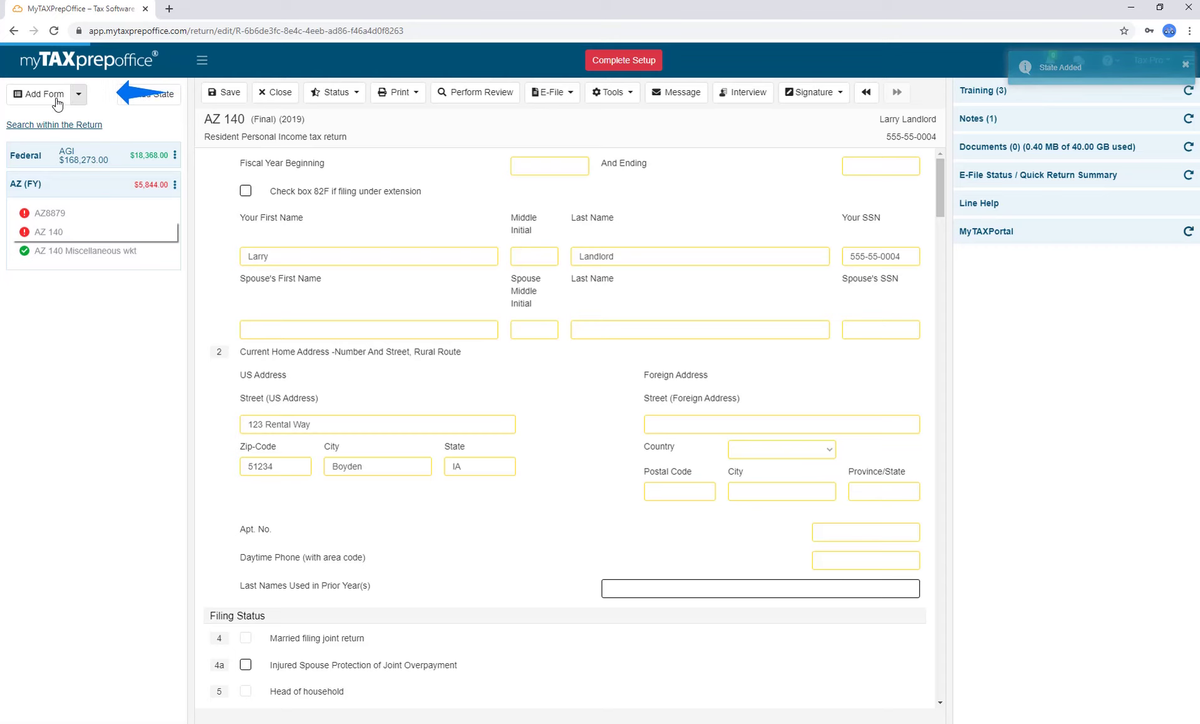
Browse Add Form filtered to State forms, reset to all forms, and expand Federal forms.
{"action": "left_click", "coordinate": [190, 125]}
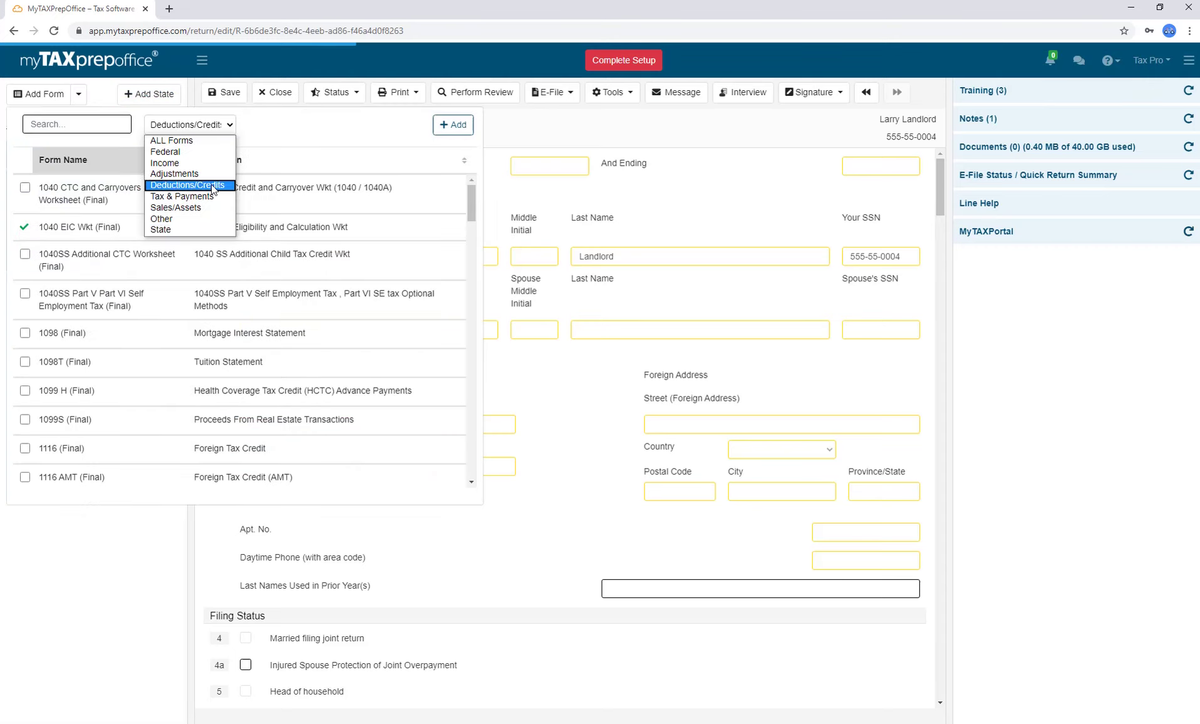
{"action": "left_click", "coordinate": [188, 229]}
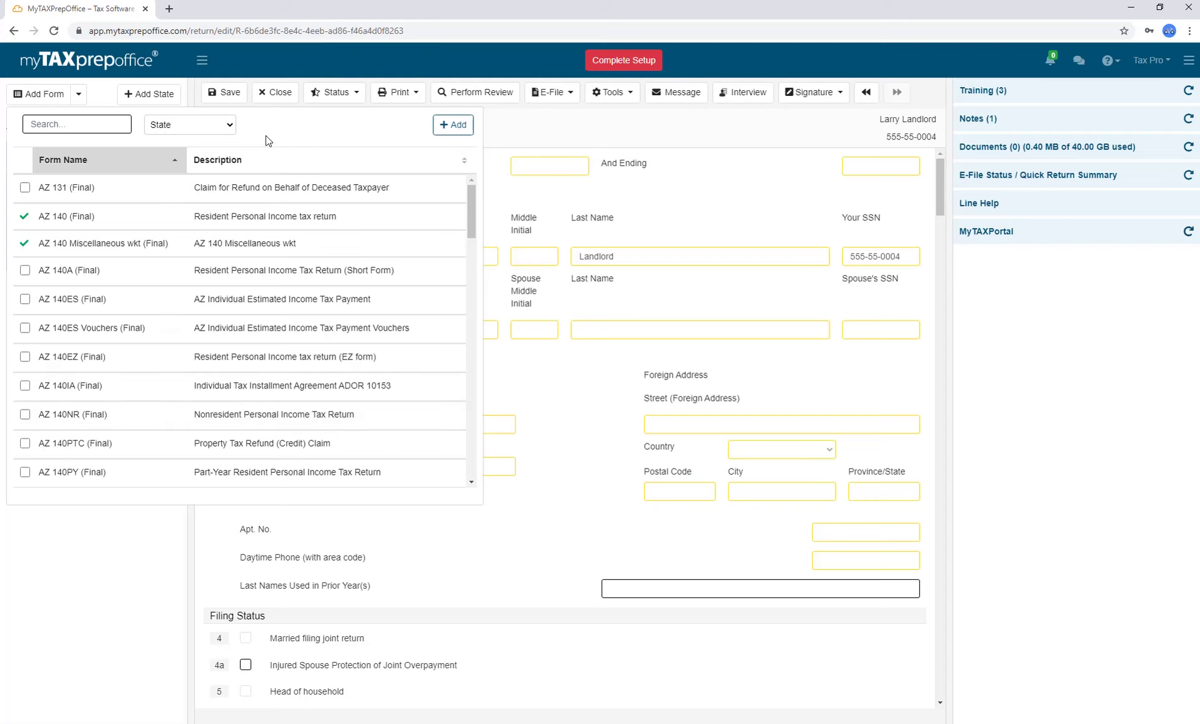
{"action": "left_click", "coordinate": [216, 125]}
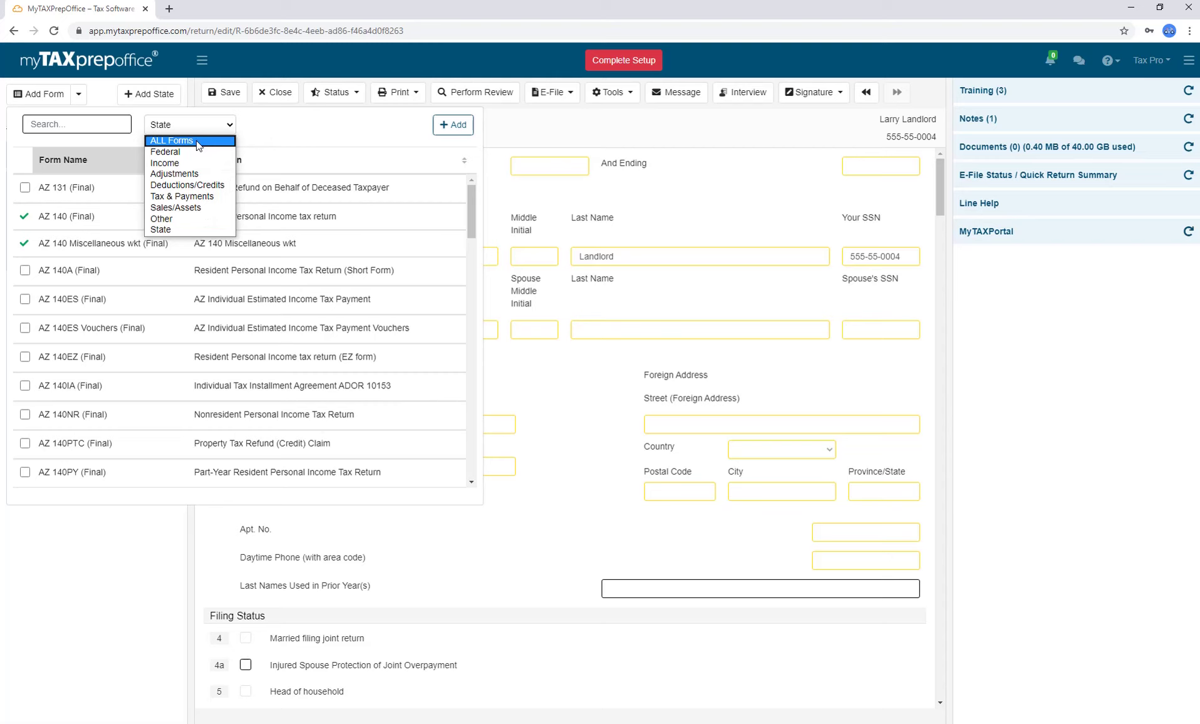
{"action": "left_click", "coordinate": [199, 141]}
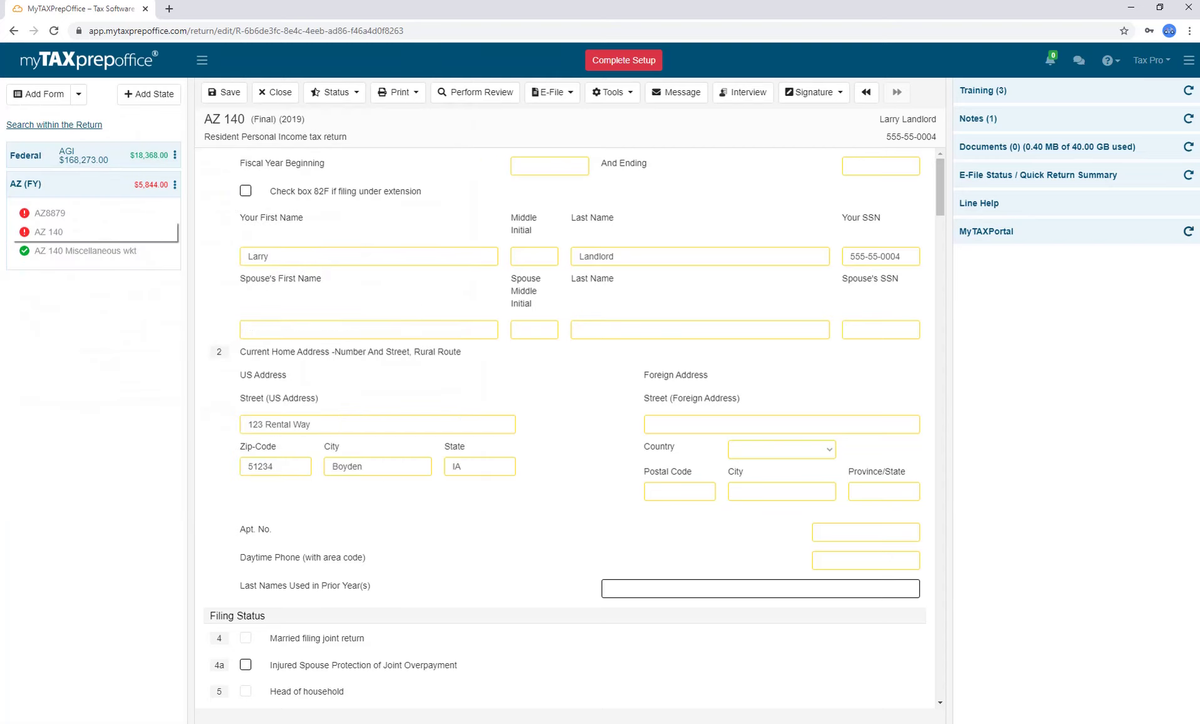
{"action": "left_click", "coordinate": [108, 161]}
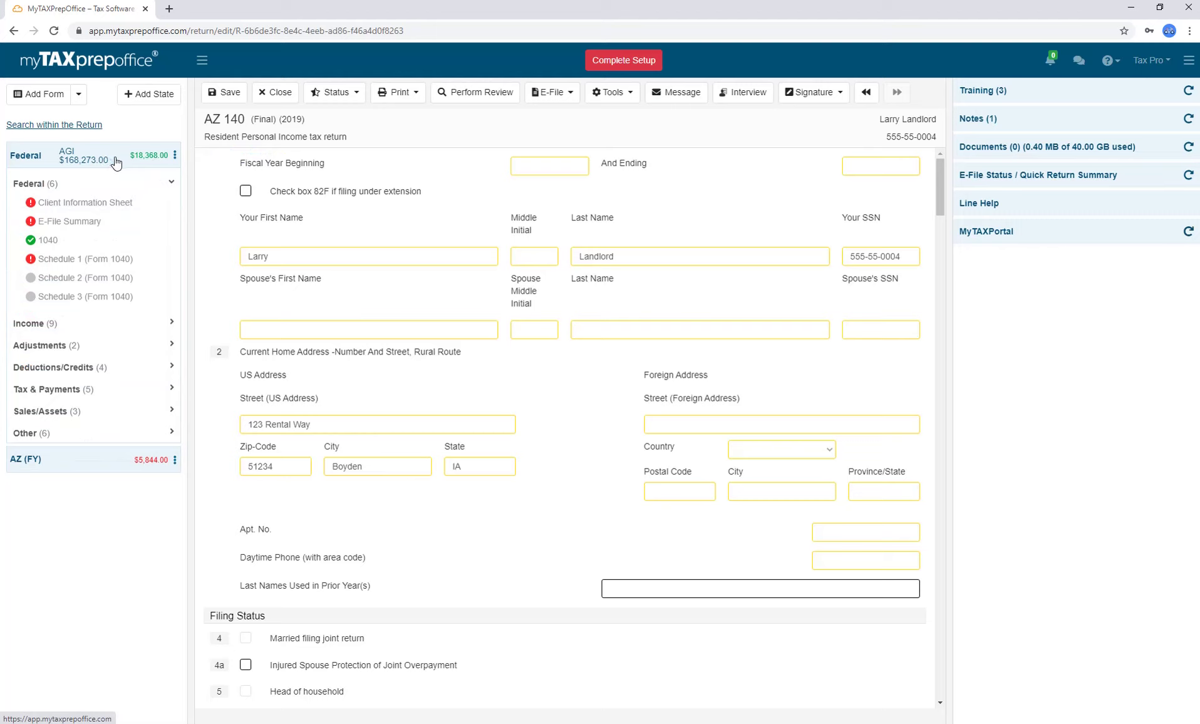
{"action": "left_click", "coordinate": [78, 95]}
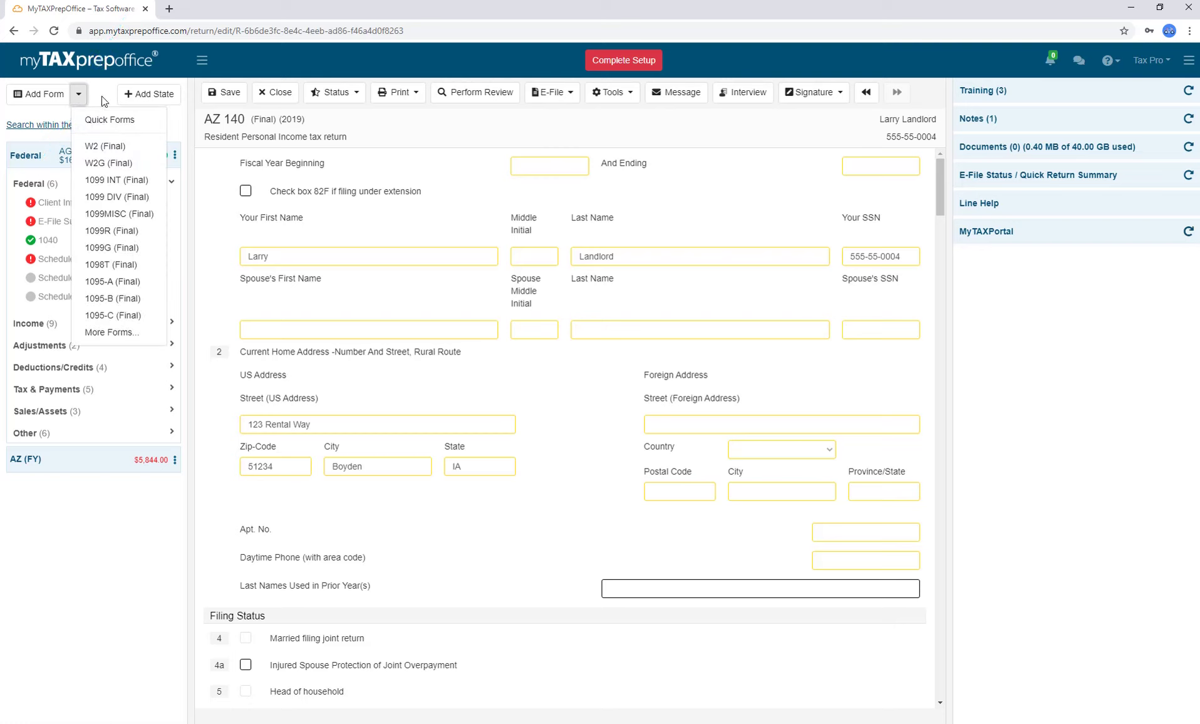
{"action": "left_click", "coordinate": [104, 102]}
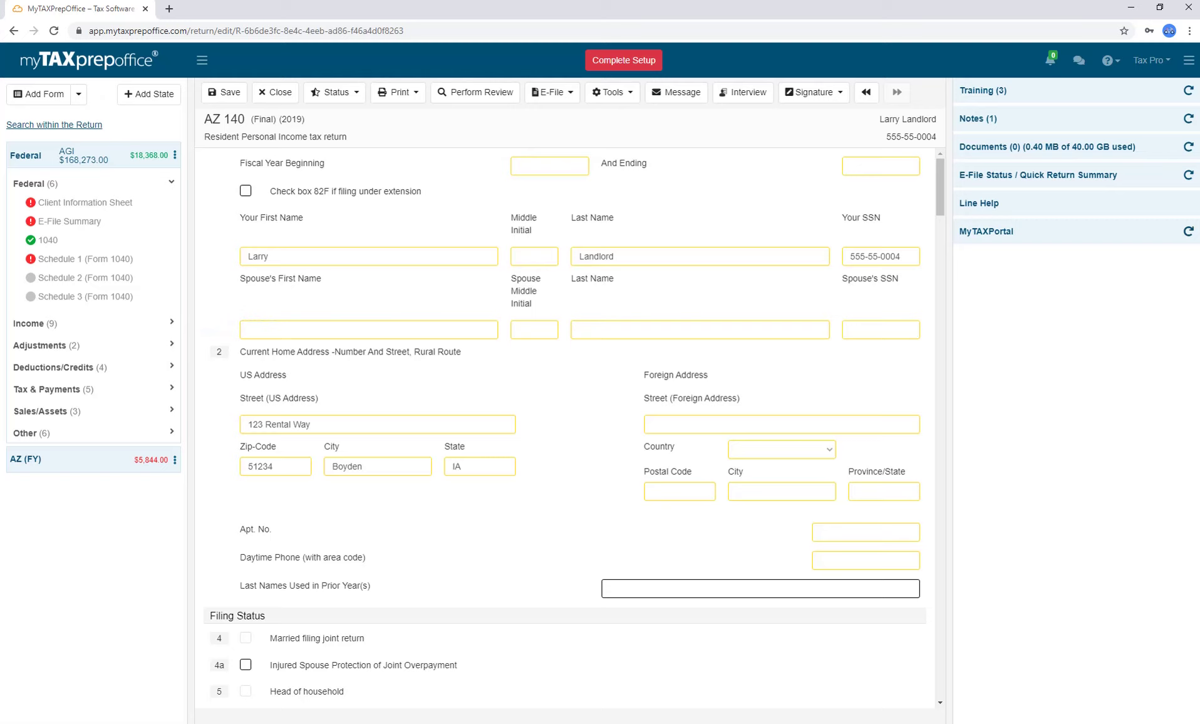
{"action": "left_click", "coordinate": [103, 439]}
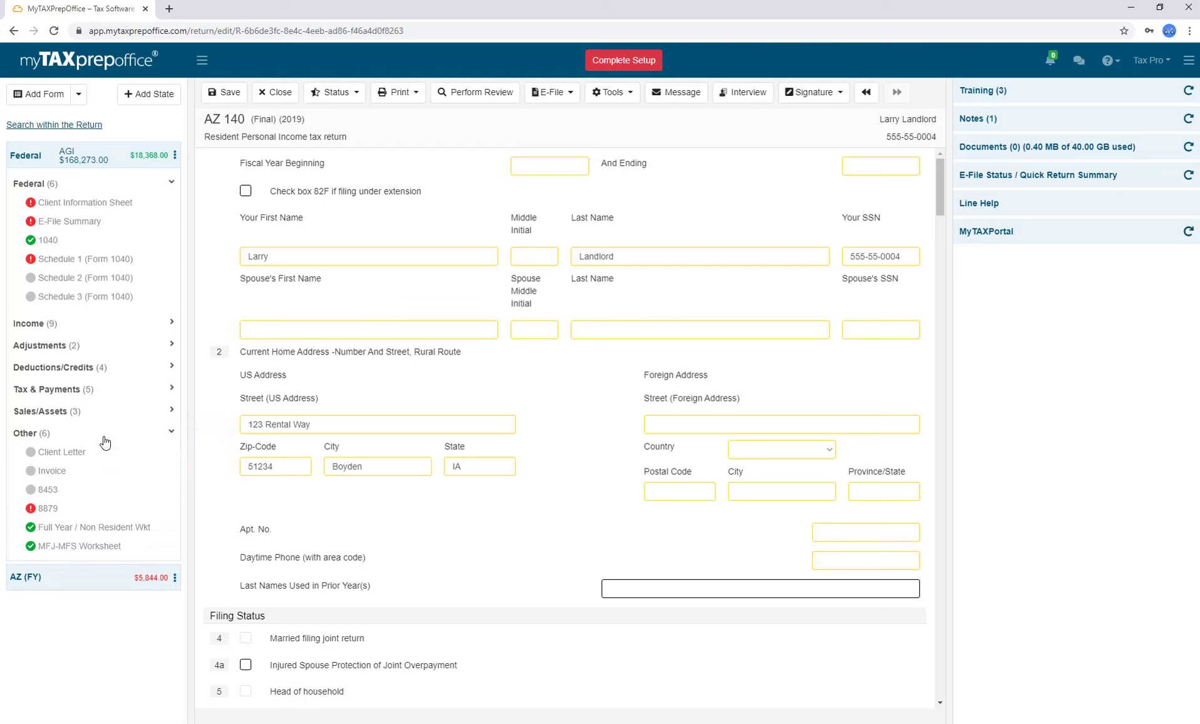
{"action": "left_click", "coordinate": [104, 438]}
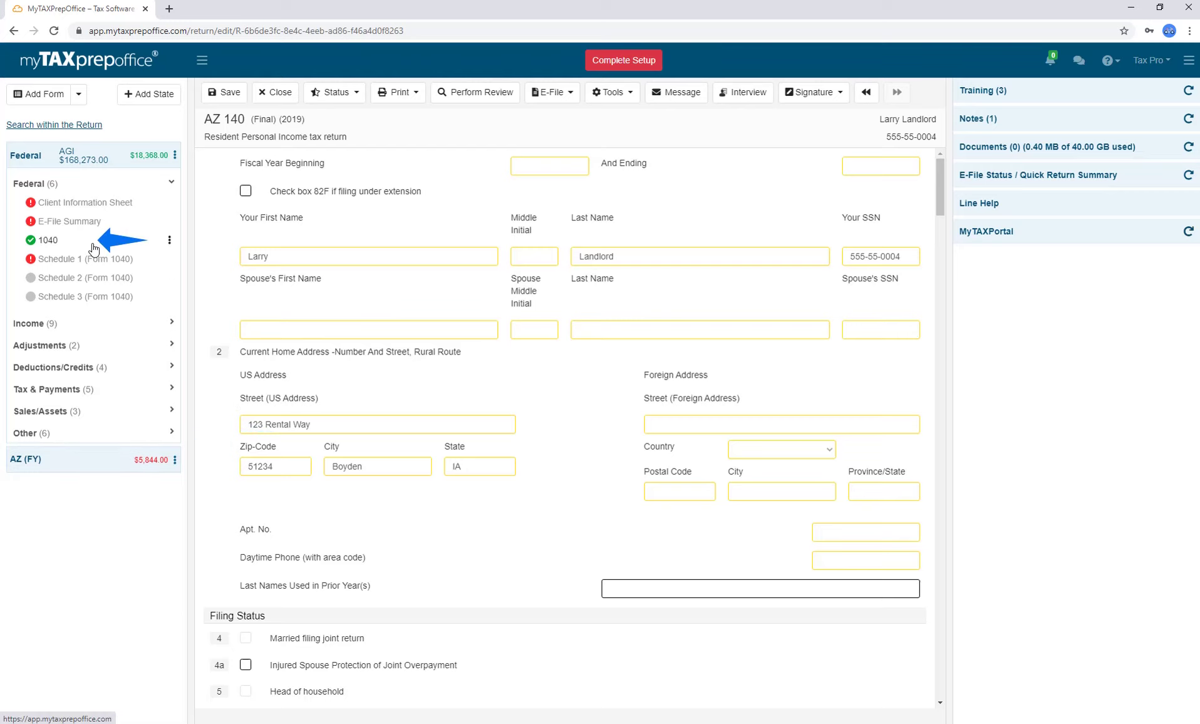
Jump from Form 1040 line 7a to Schedule 1 and add a blank Other Income row.
{"action": "left_click", "coordinate": [49, 239]}
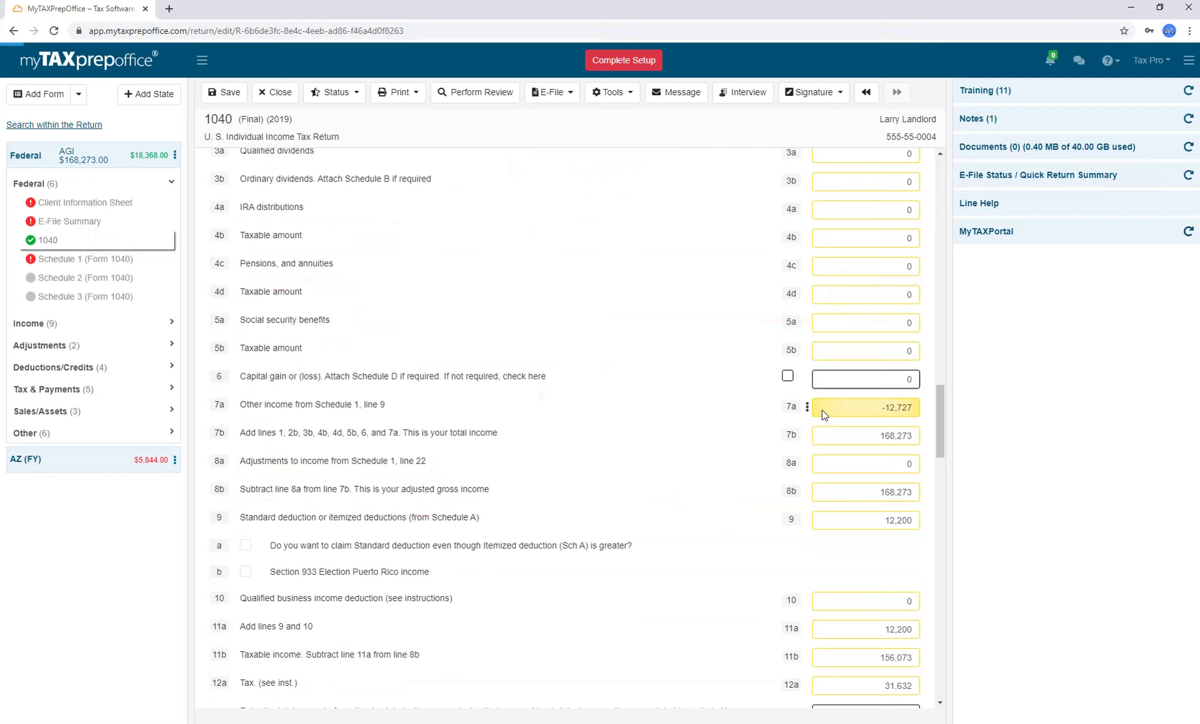
{"action": "left_click", "coordinate": [808, 408]}
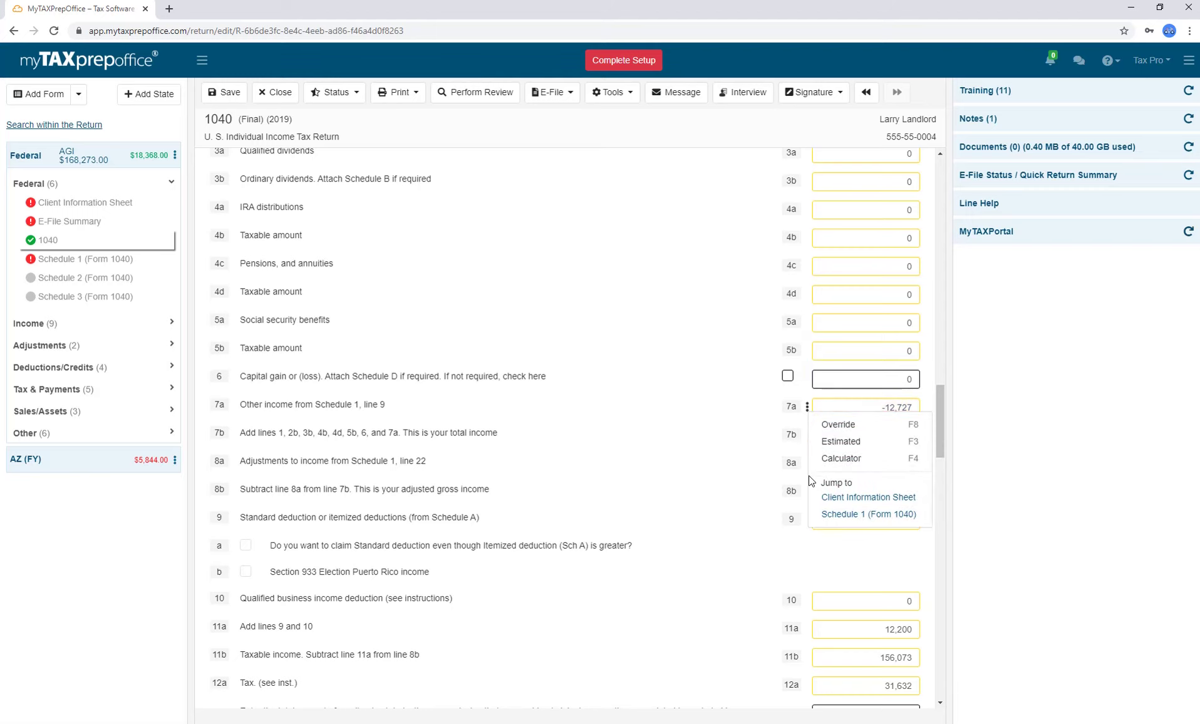
{"action": "left_click", "coordinate": [154, 261]}
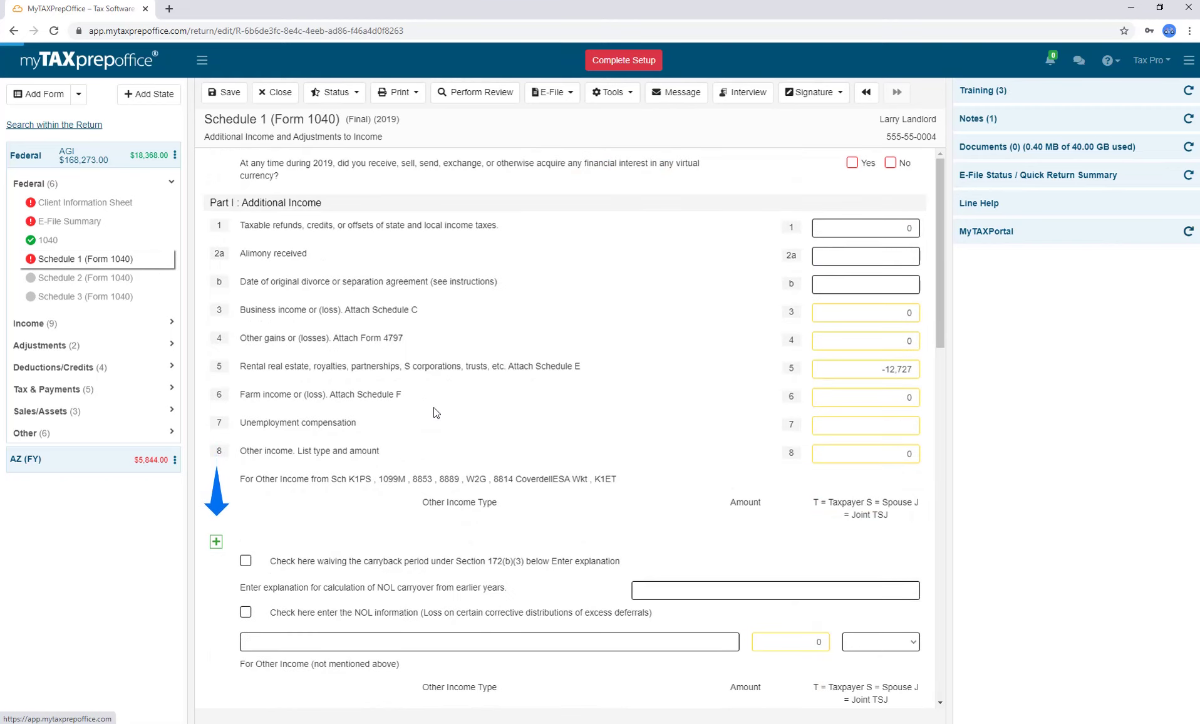
{"action": "left_click", "coordinate": [216, 543]}
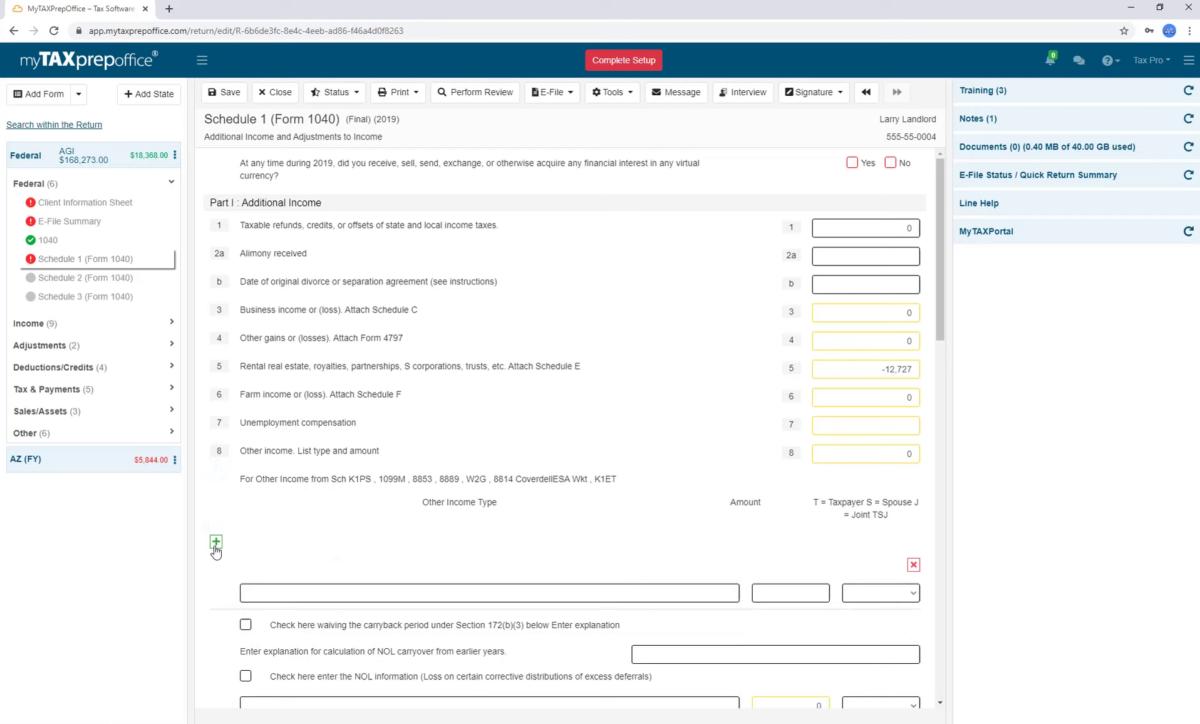
{"action": "left_click", "coordinate": [762, 589]}
{"action": "right_click", "coordinate": [762, 589]}
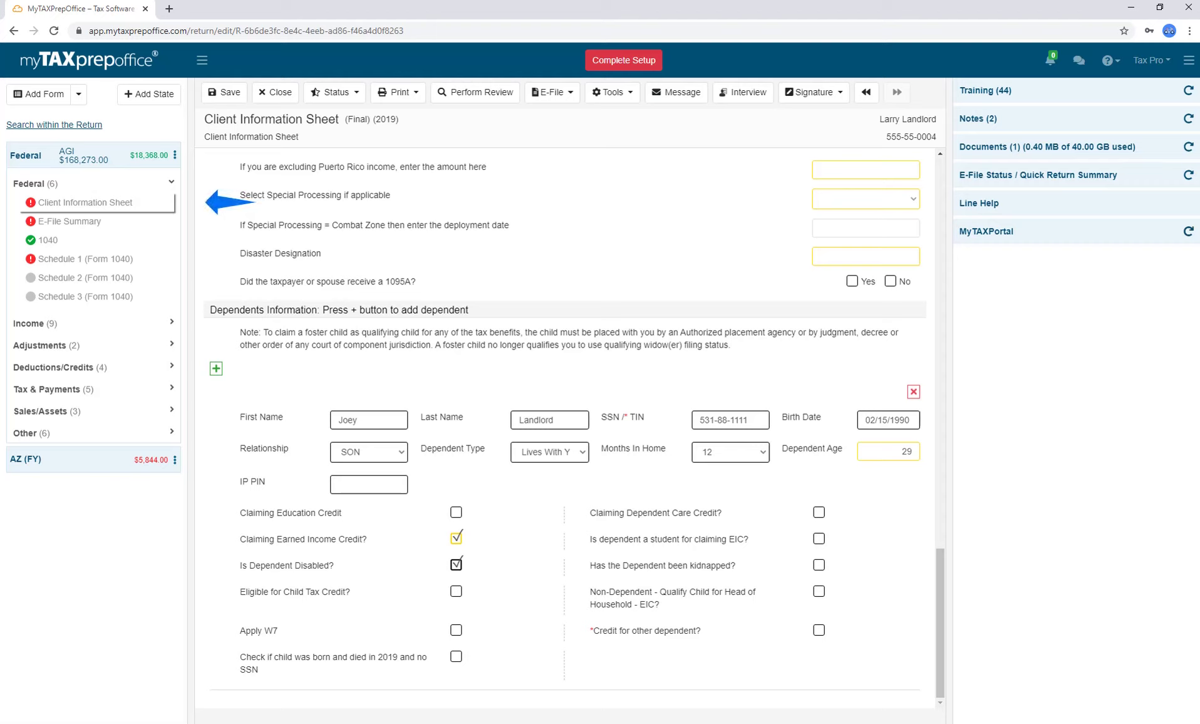
Add a new dependent, entering the first name and the autocompleted last name.
{"action": "left_click", "coordinate": [216, 369]}
{"action": "left_click", "coordinate": [350, 420]}
{"action": "type", "text": "Mar"}
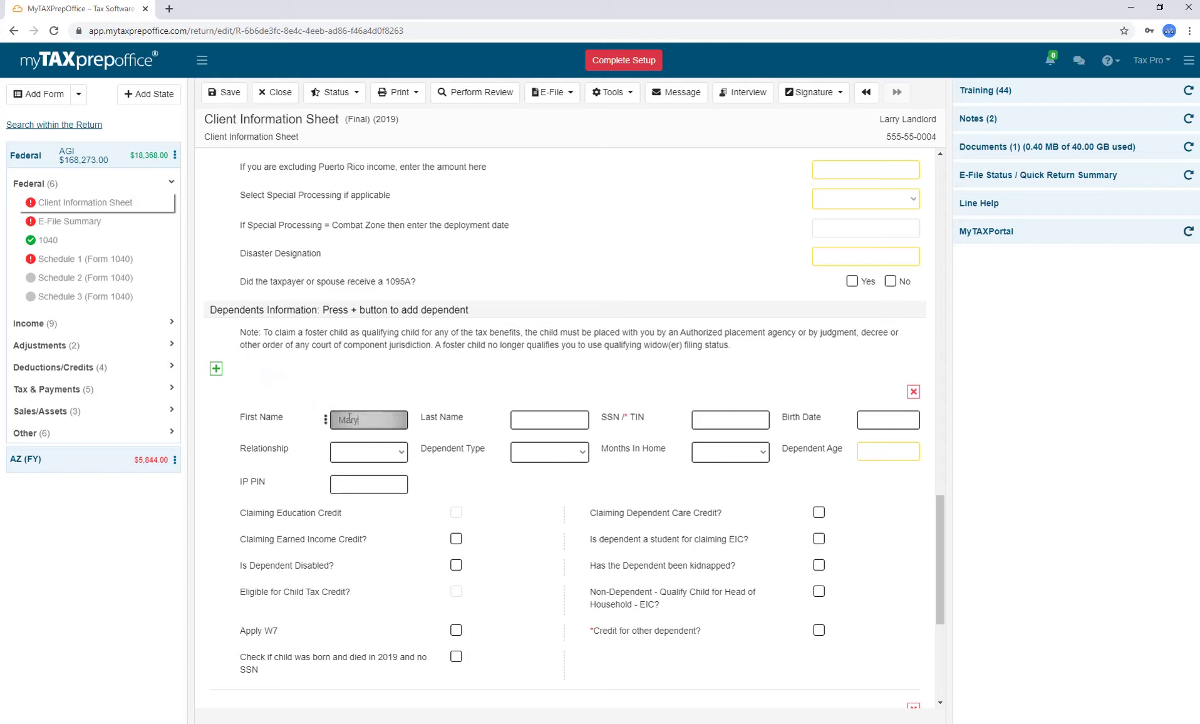
{"action": "type", "text": "y"}
{"action": "key", "text": "Tab"}
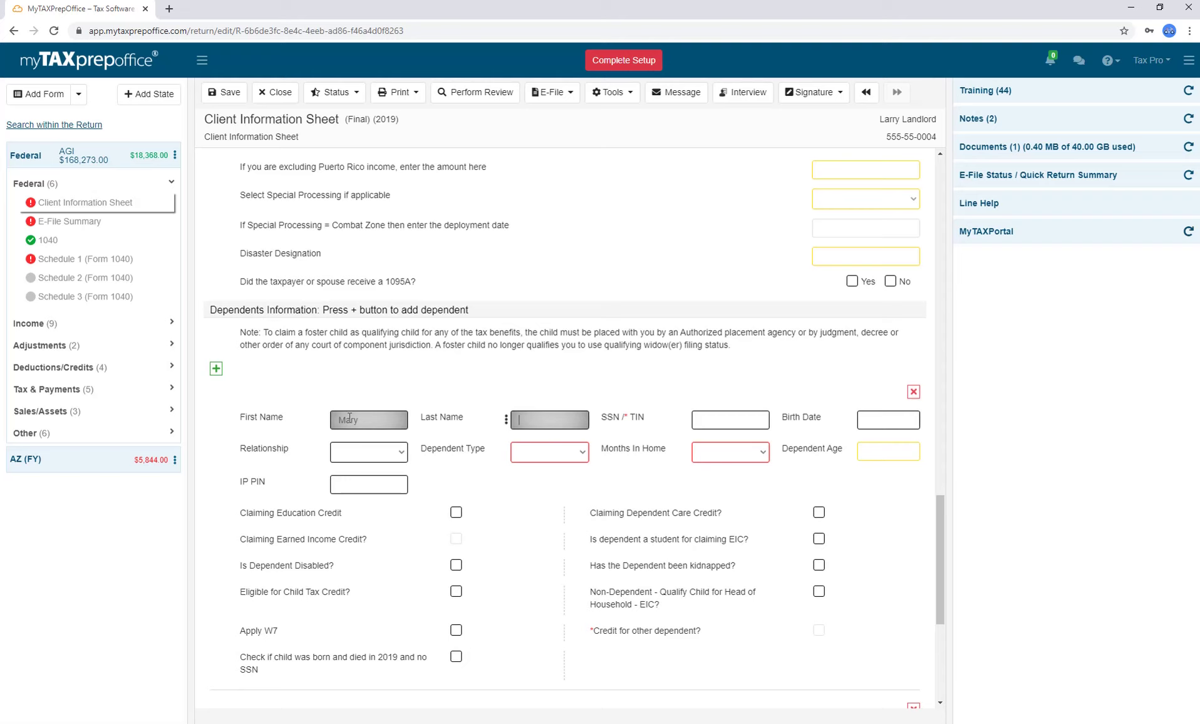
{"action": "type", "text": "L"}
{"action": "left_click", "coordinate": [571, 444]}
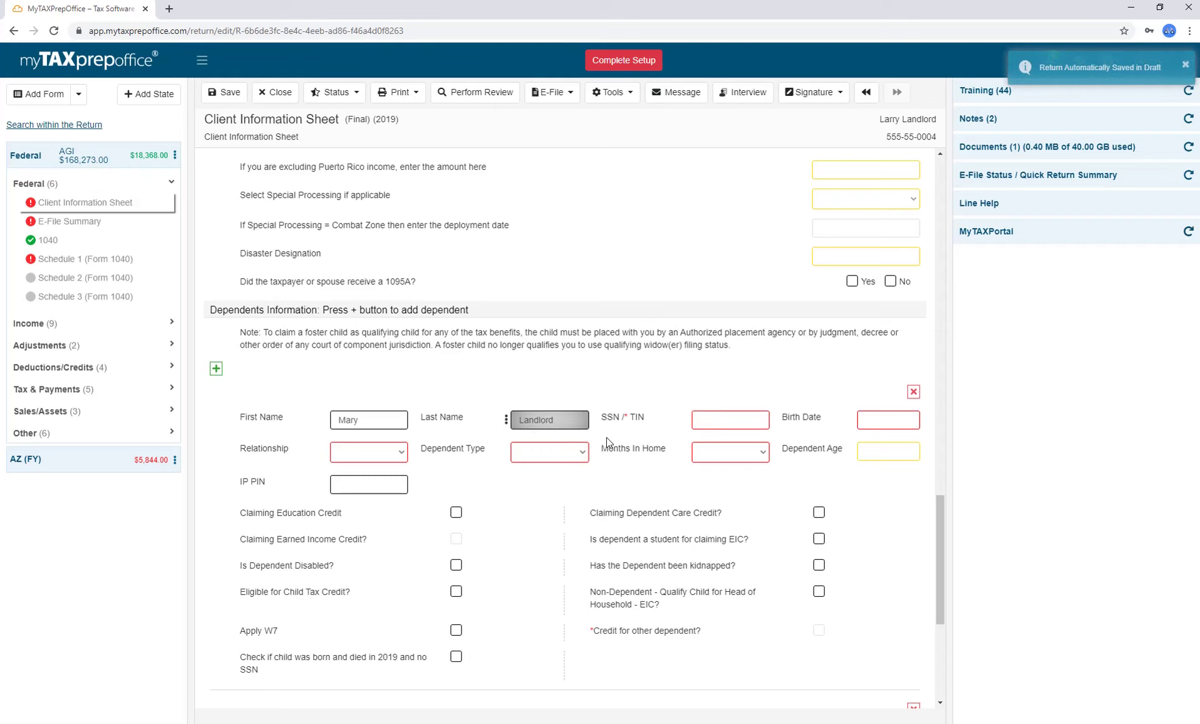
Move through the SSN and relationship fields, viewing dependent type choices without picking one.
{"action": "key", "text": "Tab"}
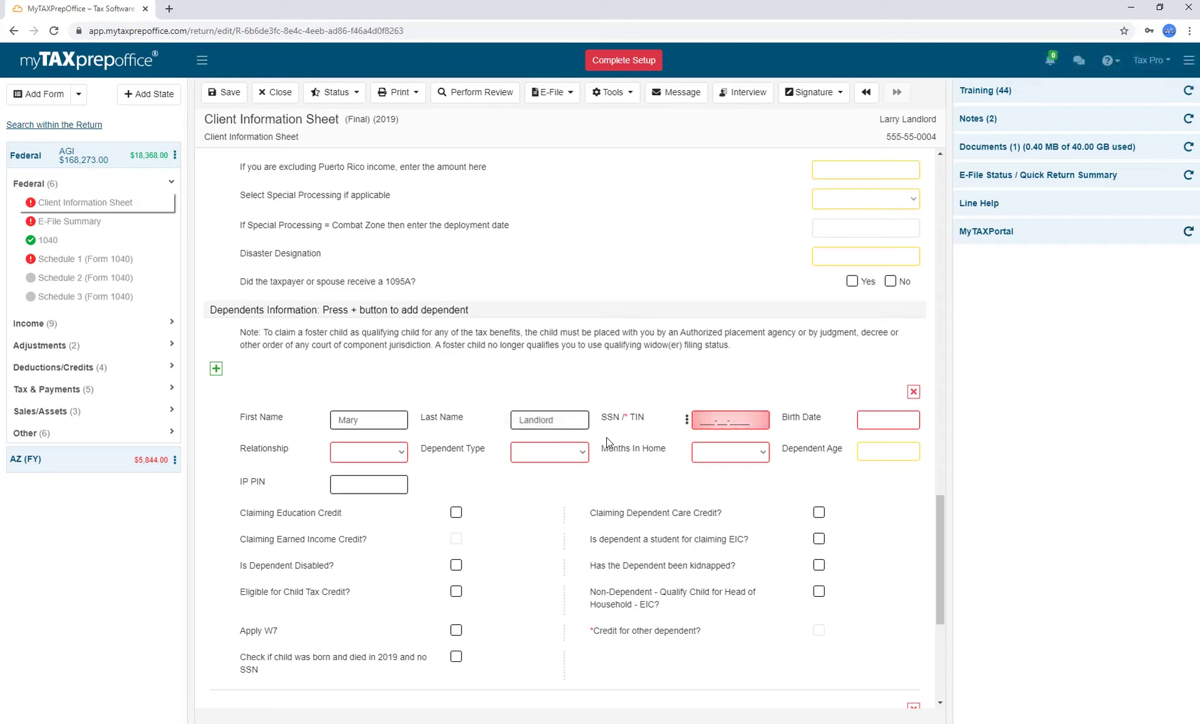
{"action": "key", "text": "Tab"}
{"action": "key", "text": "Tab"}
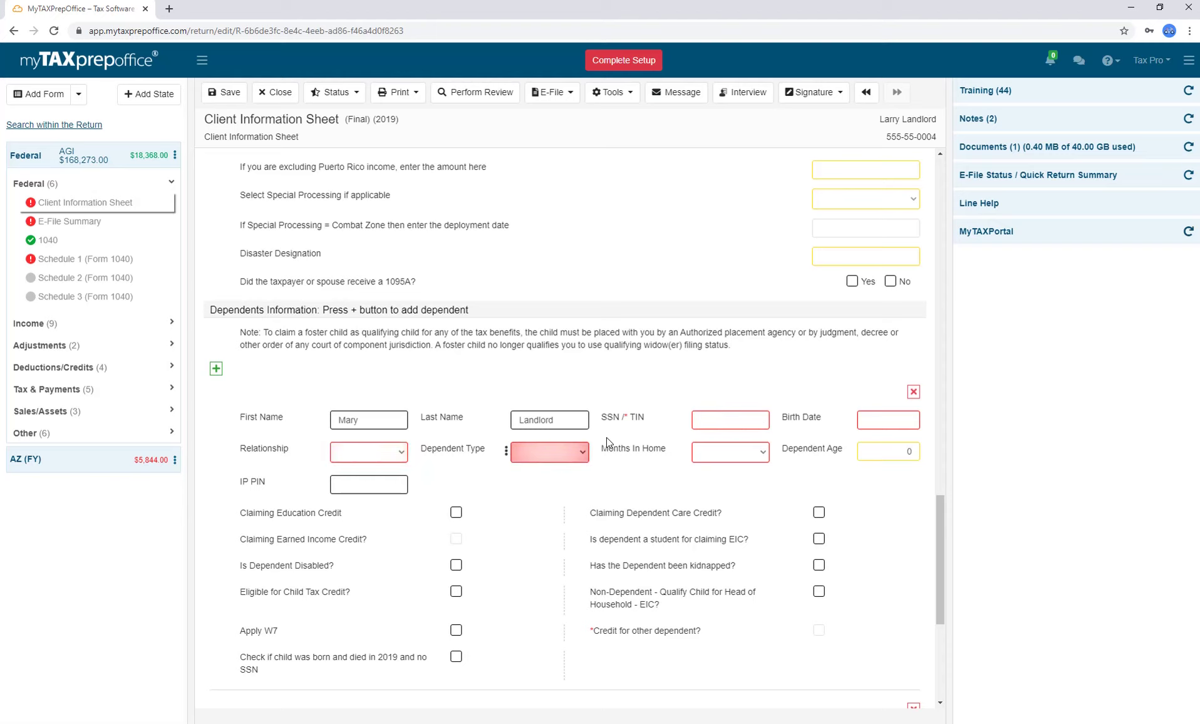
{"action": "key", "text": "Tab"}
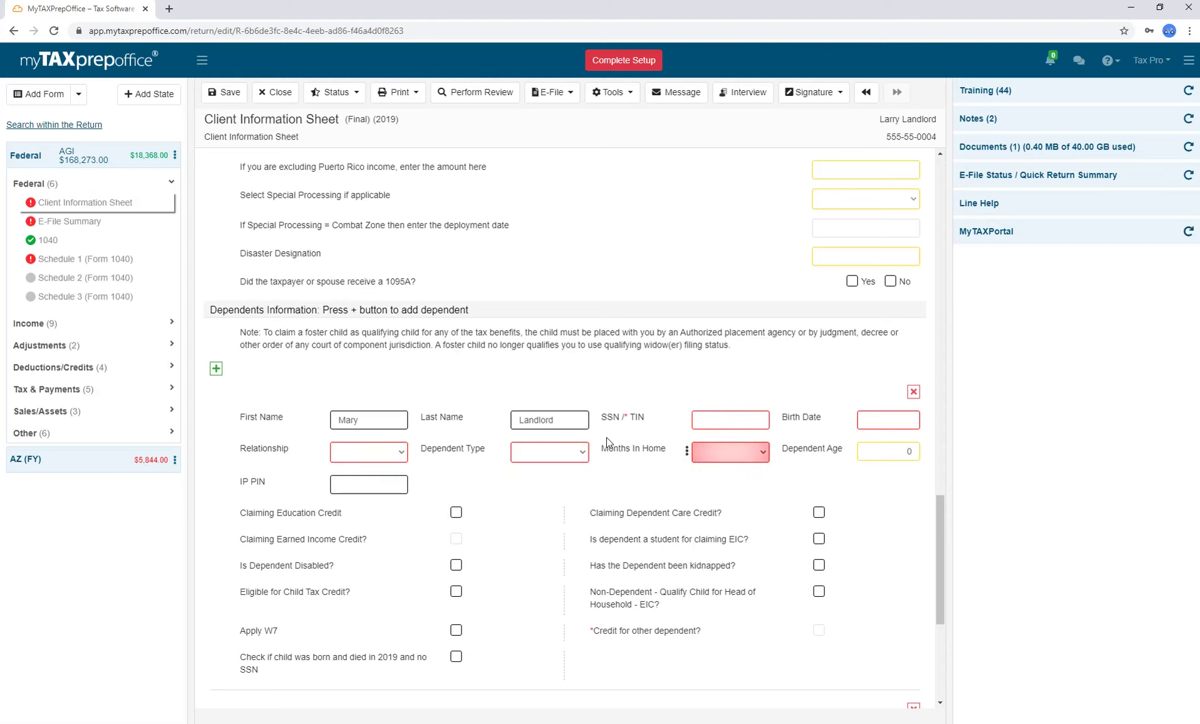
{"action": "left_click", "coordinate": [581, 453]}
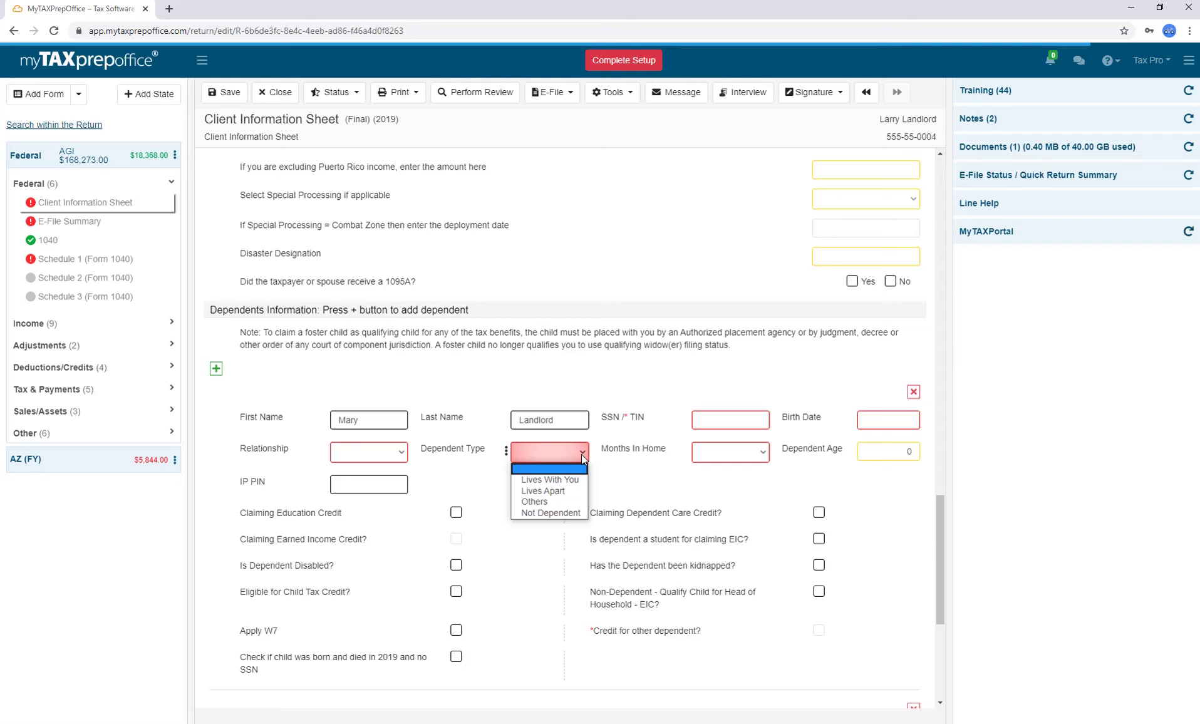
{"action": "left_click", "coordinate": [582, 453]}
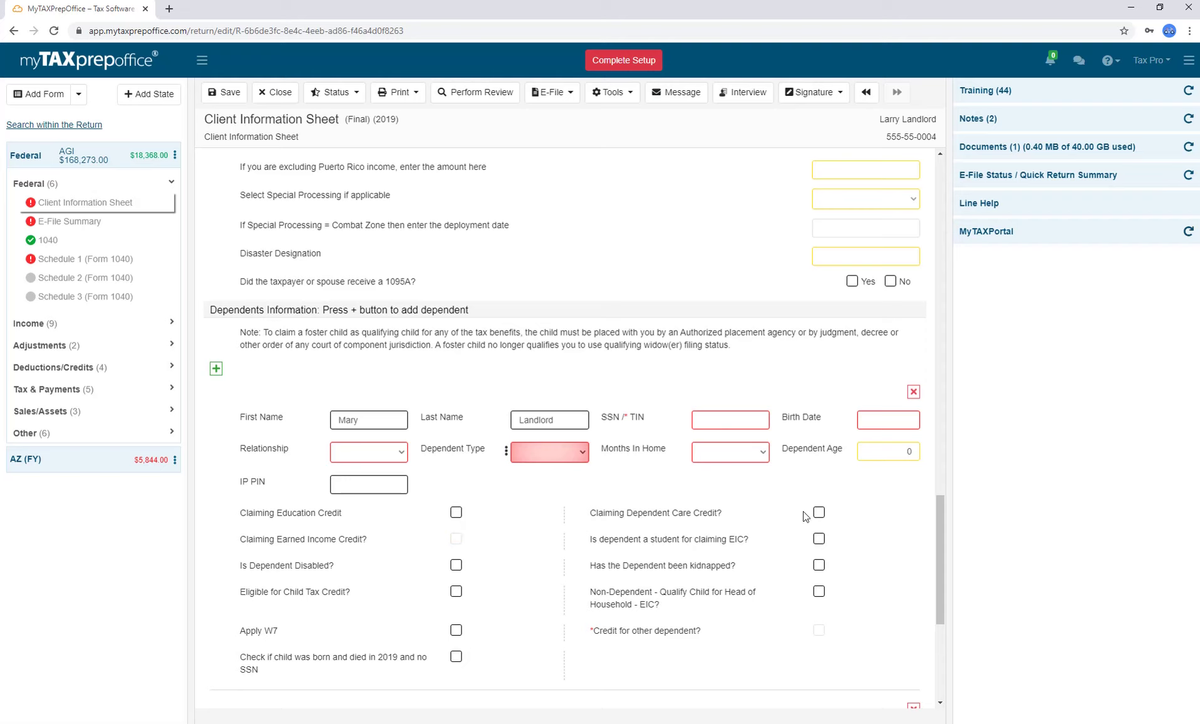
{"action": "left_click", "coordinate": [216, 369]}
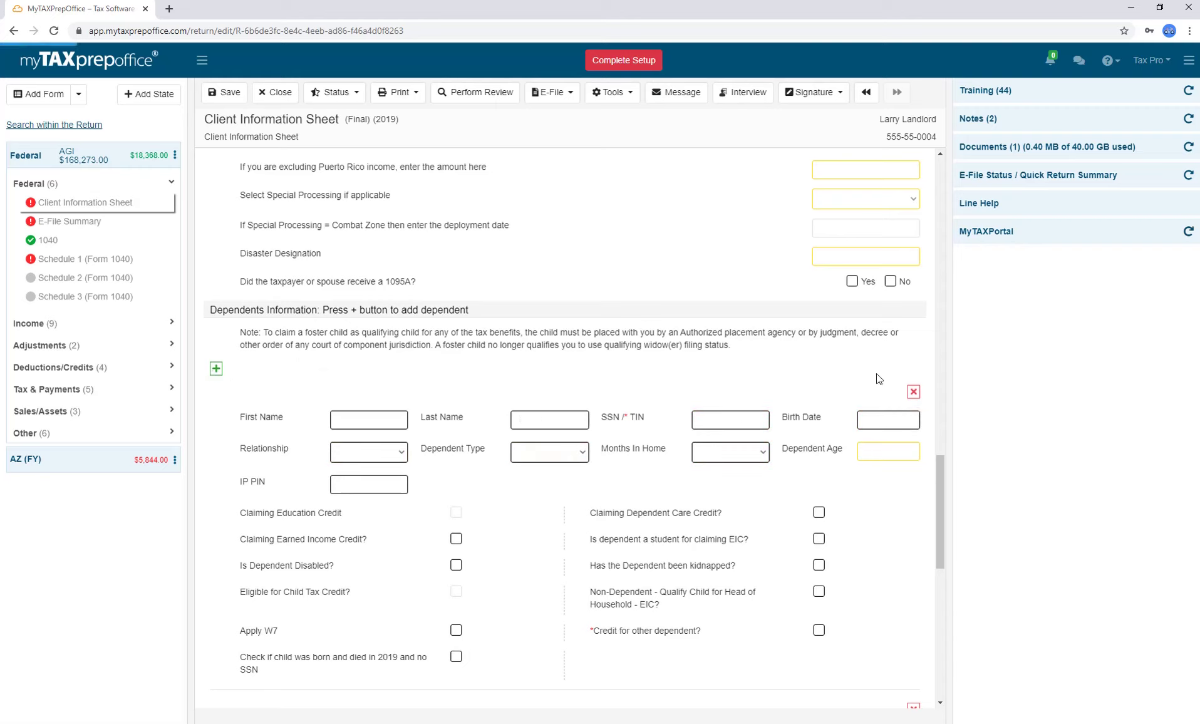
{"action": "left_click", "coordinate": [912, 394]}
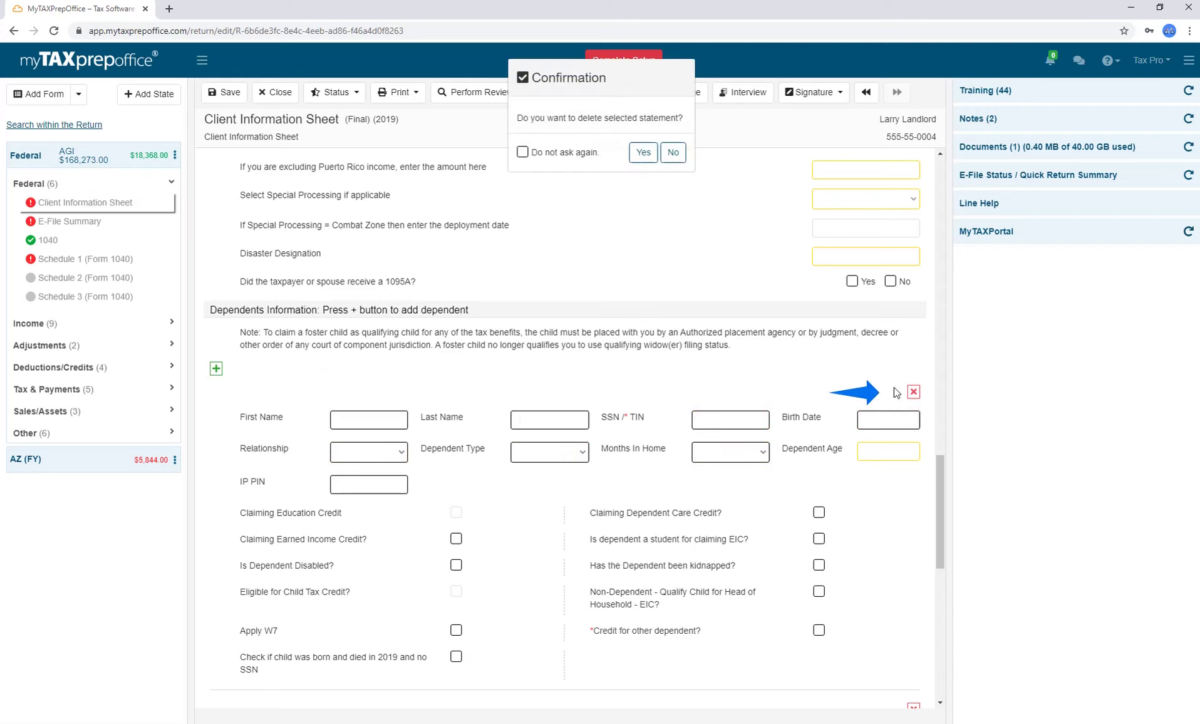
{"action": "left_click", "coordinate": [643, 153]}
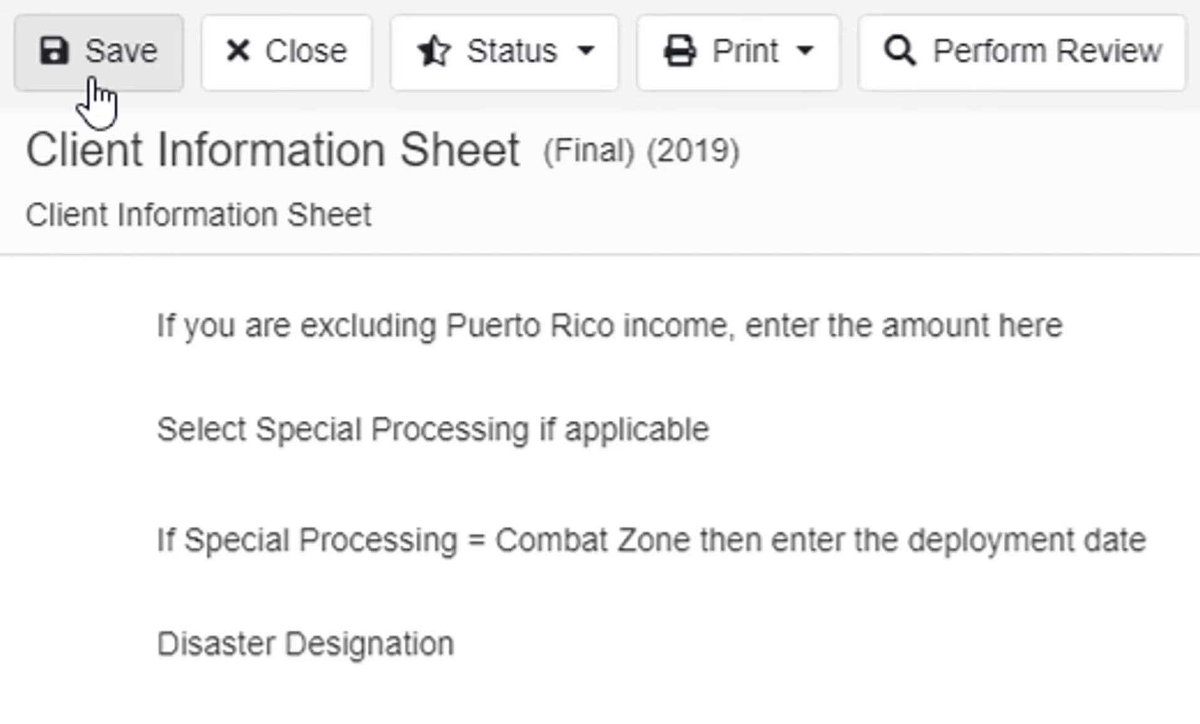
Save the Client Information Sheet and unlock it for editing.
{"action": "left_click", "coordinate": [93, 78]}
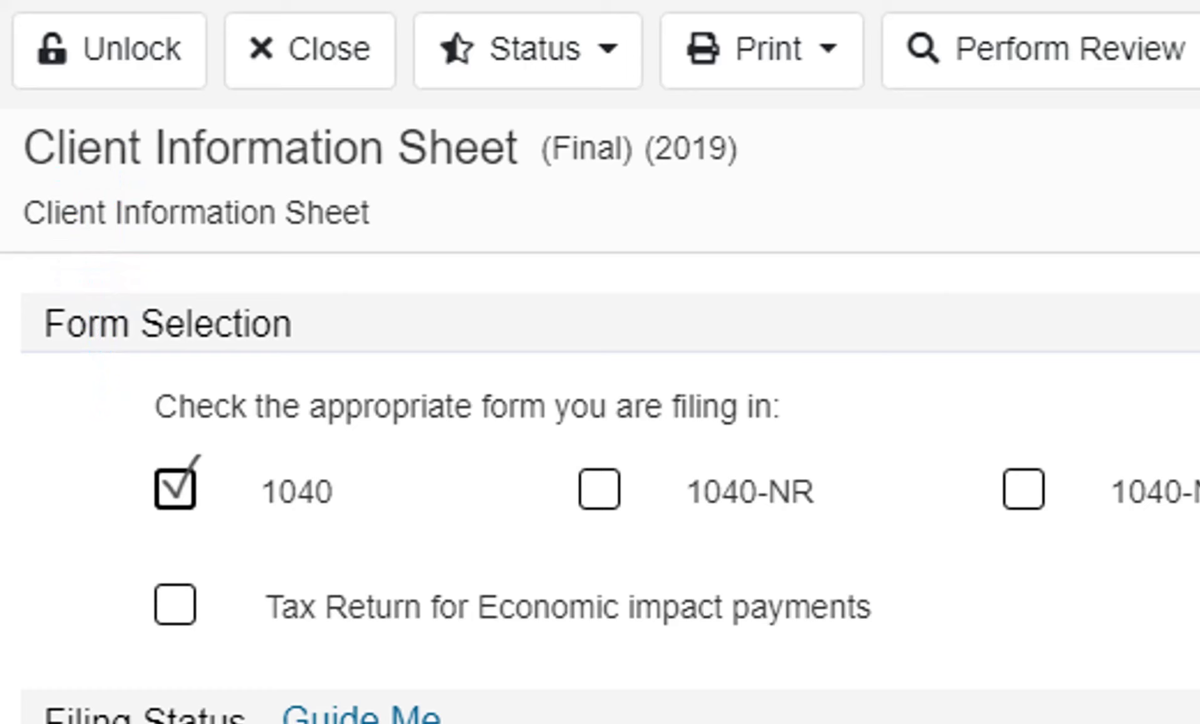
{"action": "left_click", "coordinate": [92, 77]}
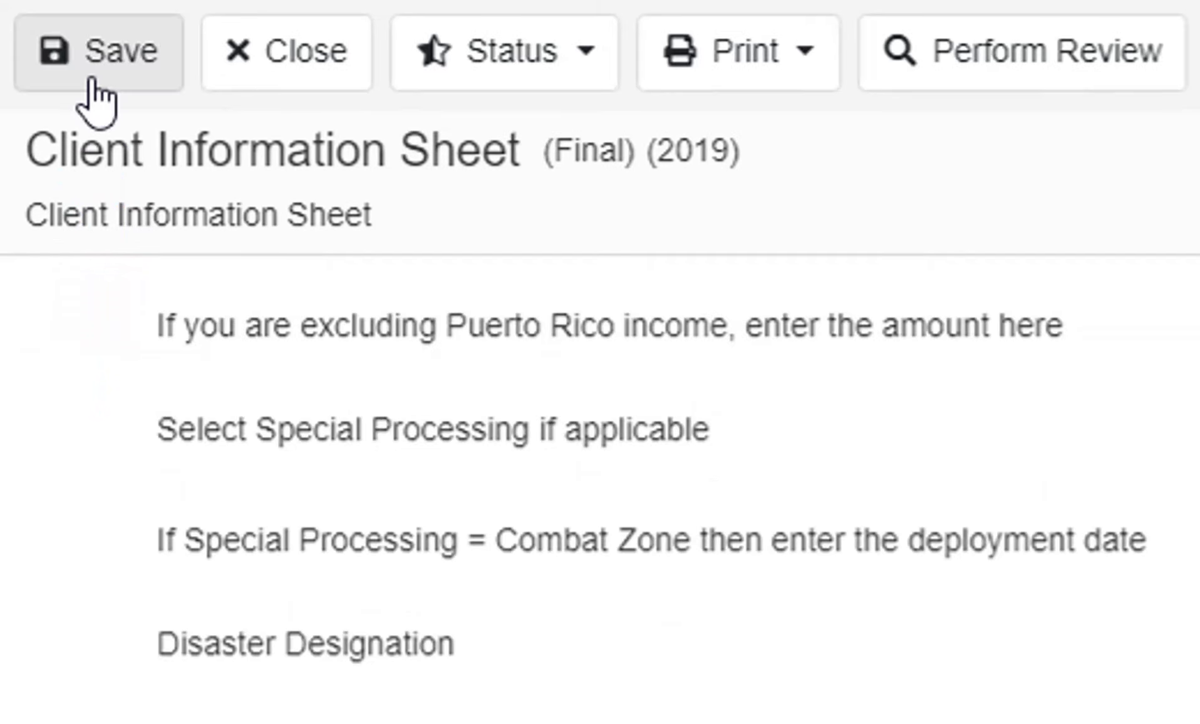
Look over the return status options, then show the return's print choices.
{"action": "left_click", "coordinate": [591, 80]}
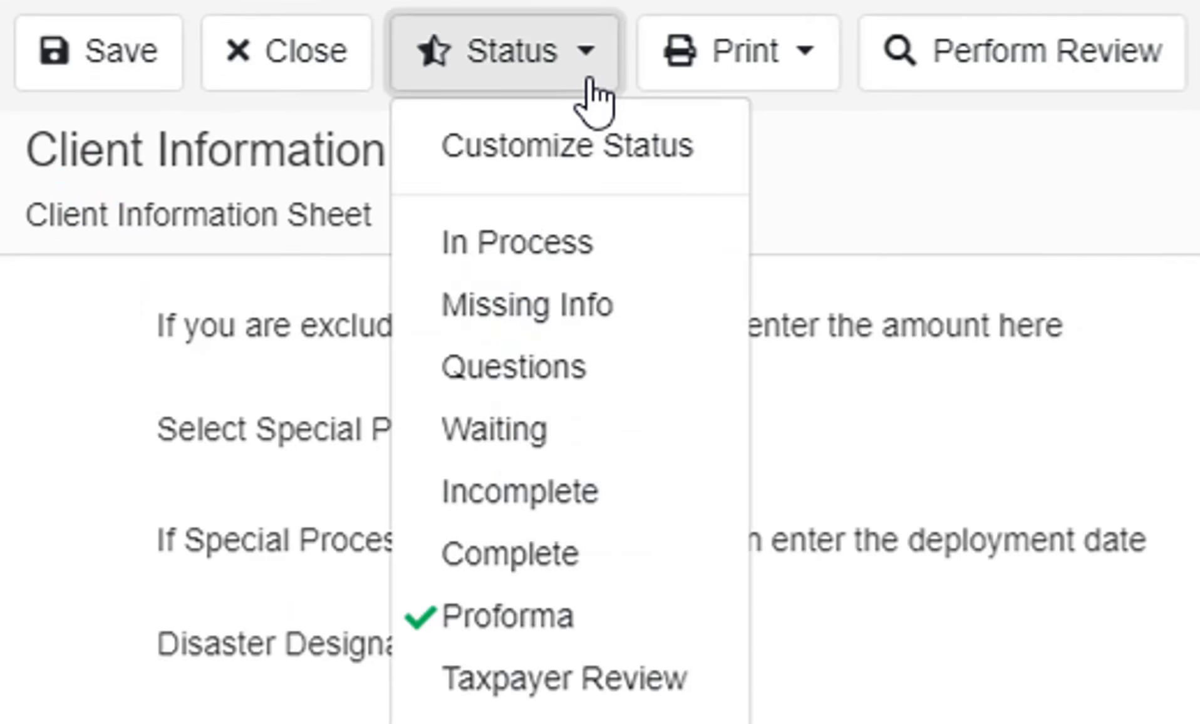
{"action": "left_click", "coordinate": [591, 79]}
{"action": "left_click", "coordinate": [807, 81]}
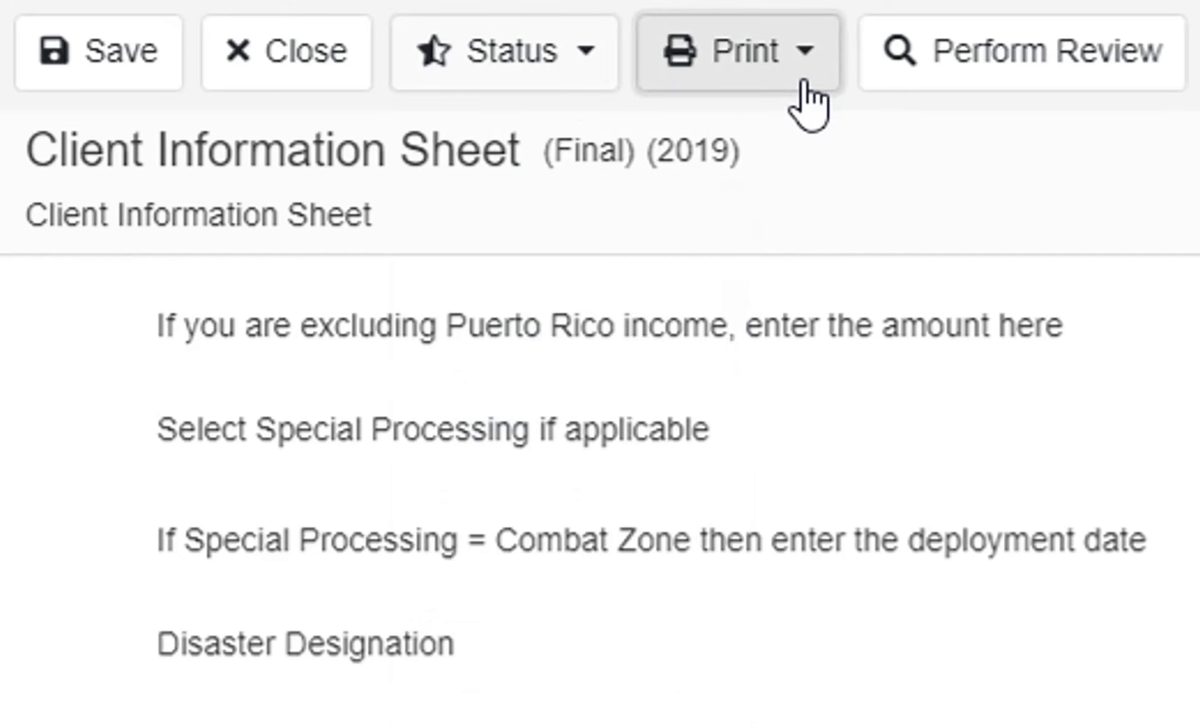
{"action": "left_click", "coordinate": [805, 85]}
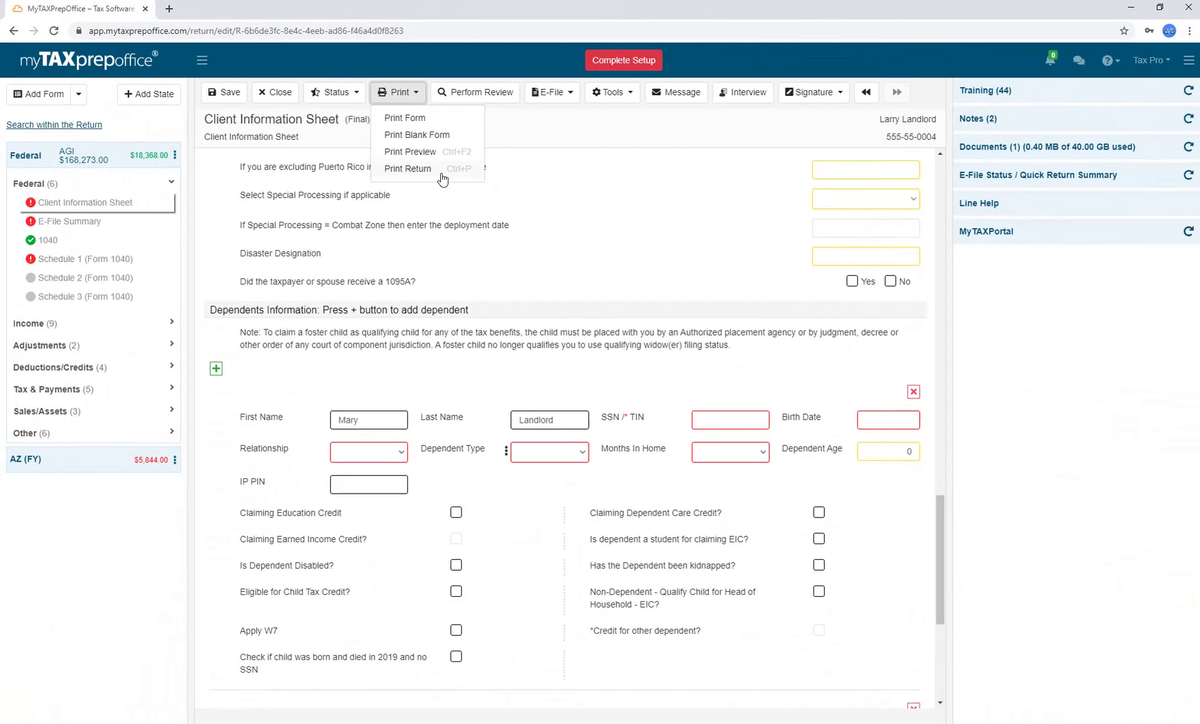
Save changes and set up printing the whole return as a Filing Copy, toggling Client Information Sheet and Schedule 2.
{"action": "left_click", "coordinate": [899, 360]}
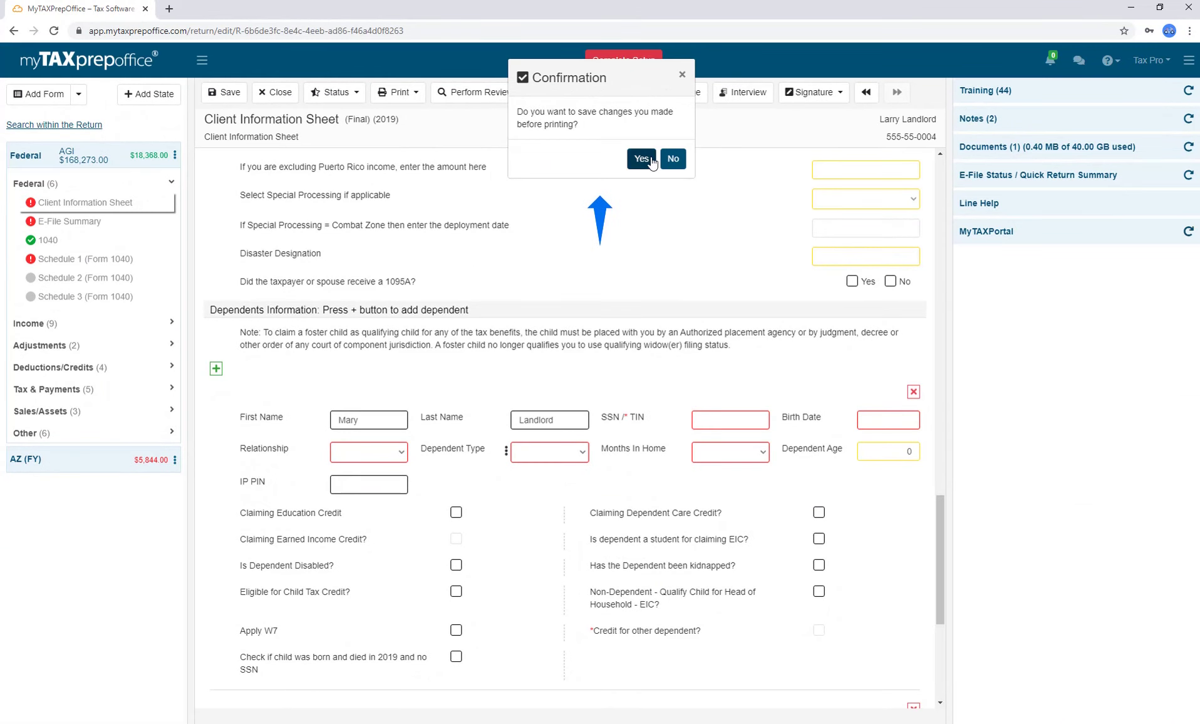
{"action": "left_click", "coordinate": [668, 160]}
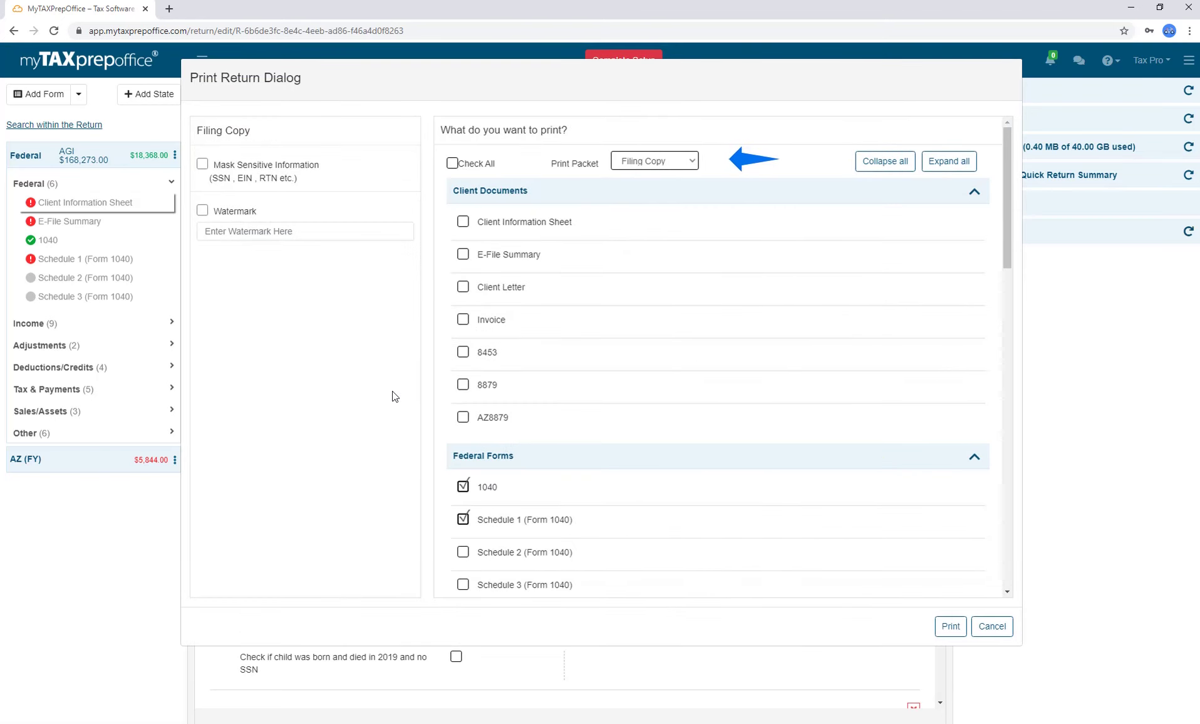
{"action": "left_click", "coordinate": [692, 162]}
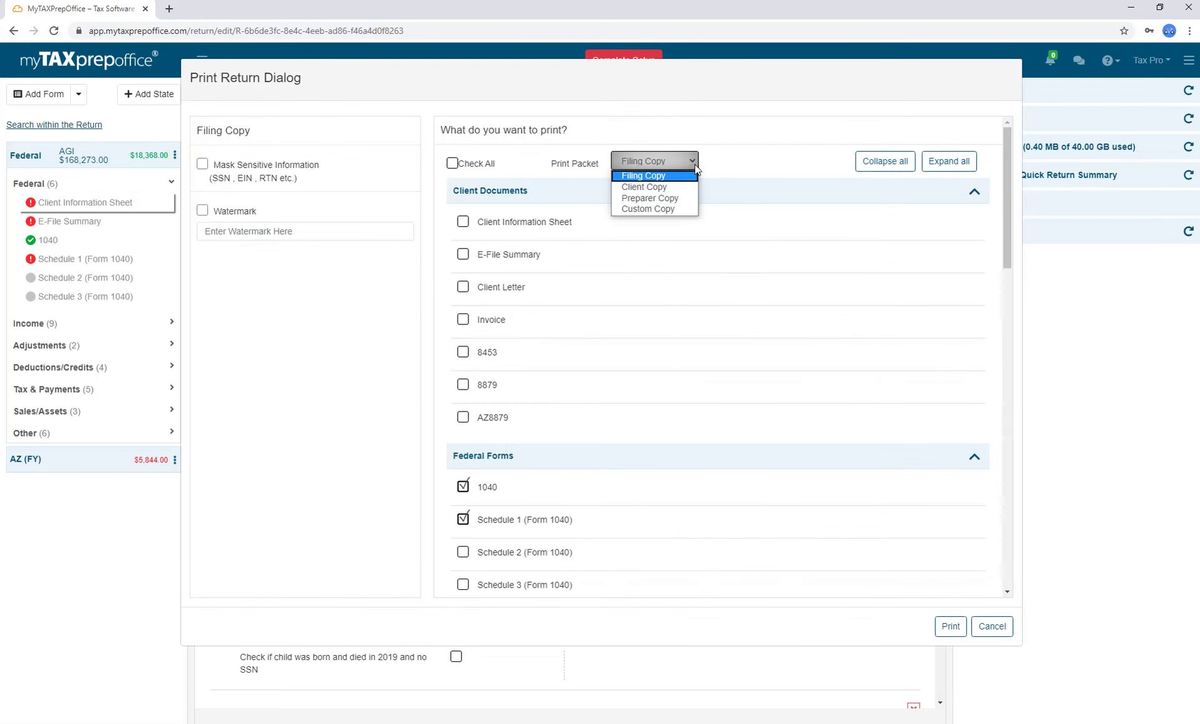
{"action": "left_click", "coordinate": [691, 176]}
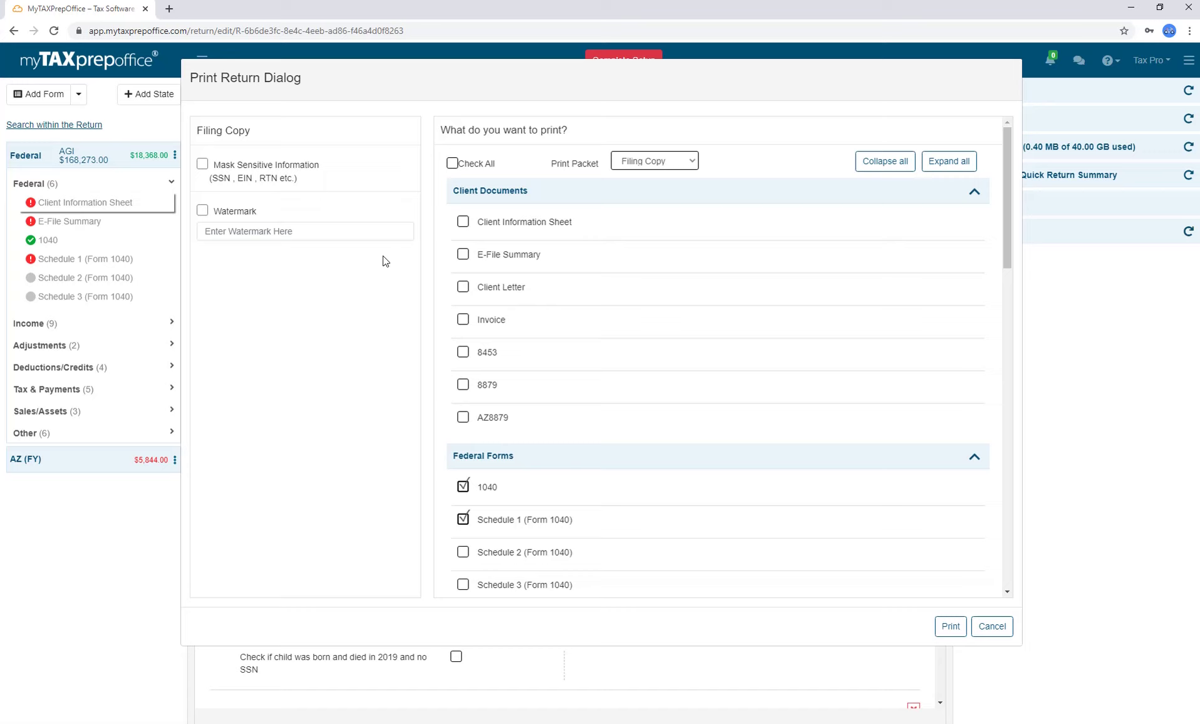
{"action": "left_click", "coordinate": [464, 224]}
{"action": "left_click", "coordinate": [463, 555]}
Print the selected forms to a 22-page PDF, review it, and close its tab.
{"action": "left_click", "coordinate": [949, 633]}
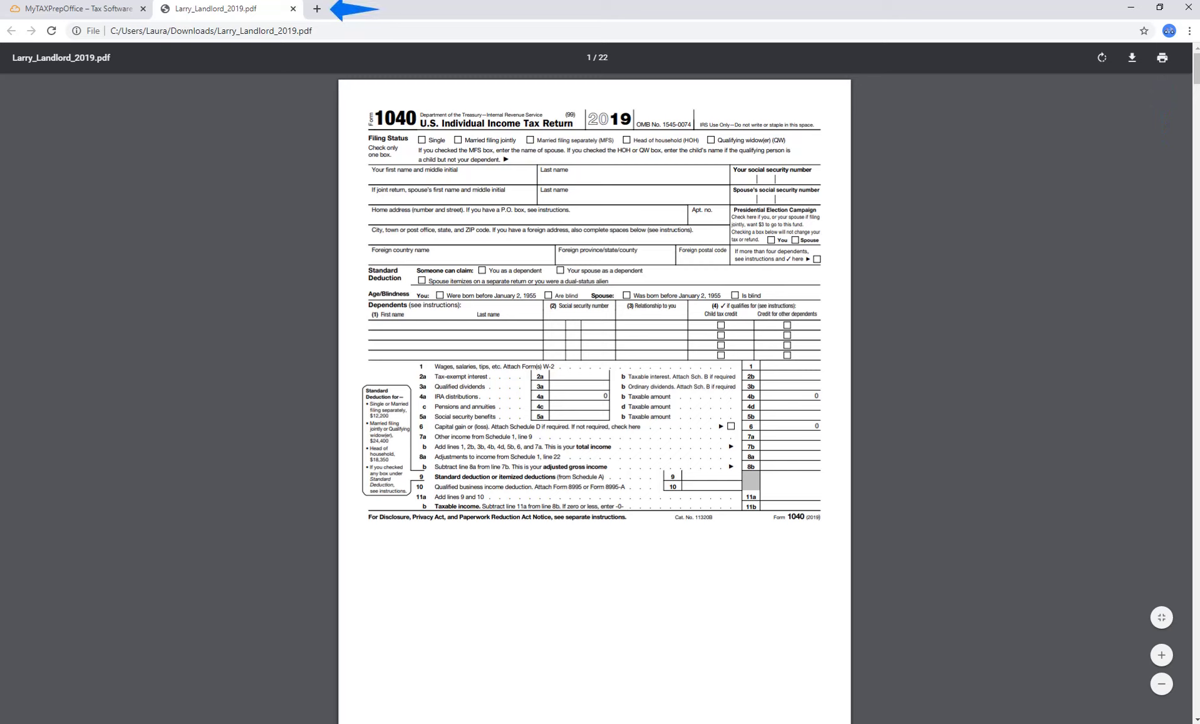
{"action": "key", "text": "ctrl+w"}
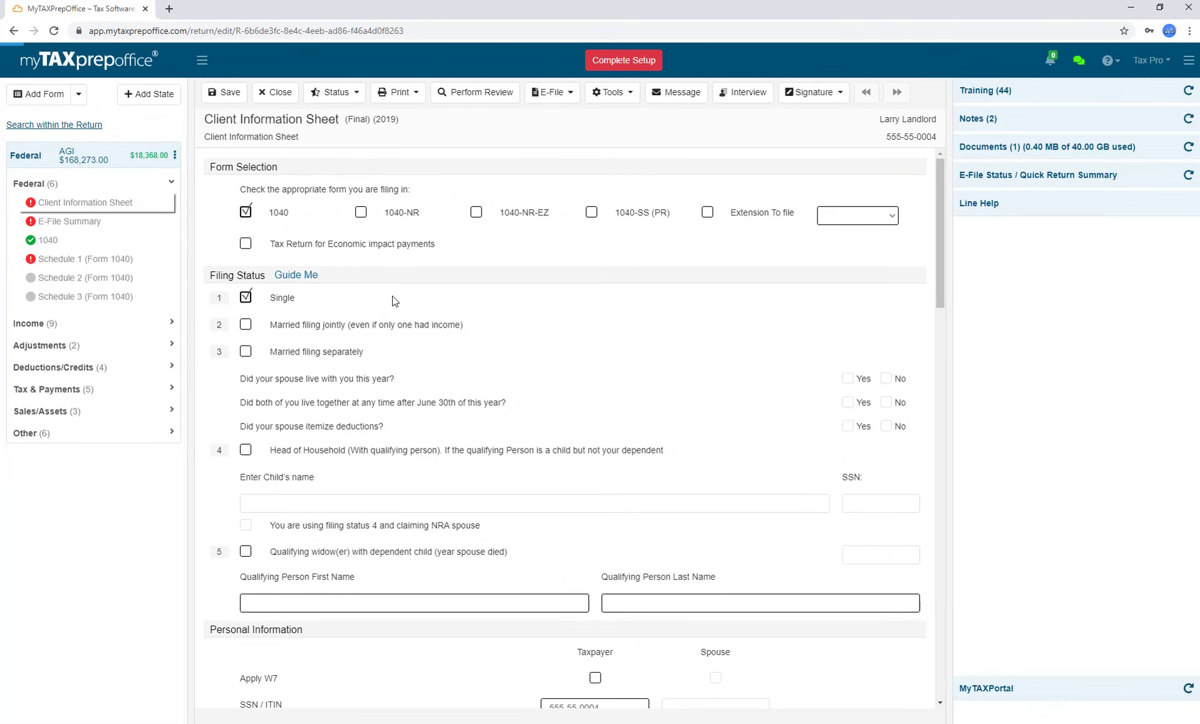
Run Perform Review to list diagnostics like the missing W2 state entry and Schedule E rejects.
{"action": "left_click", "coordinate": [470, 100]}
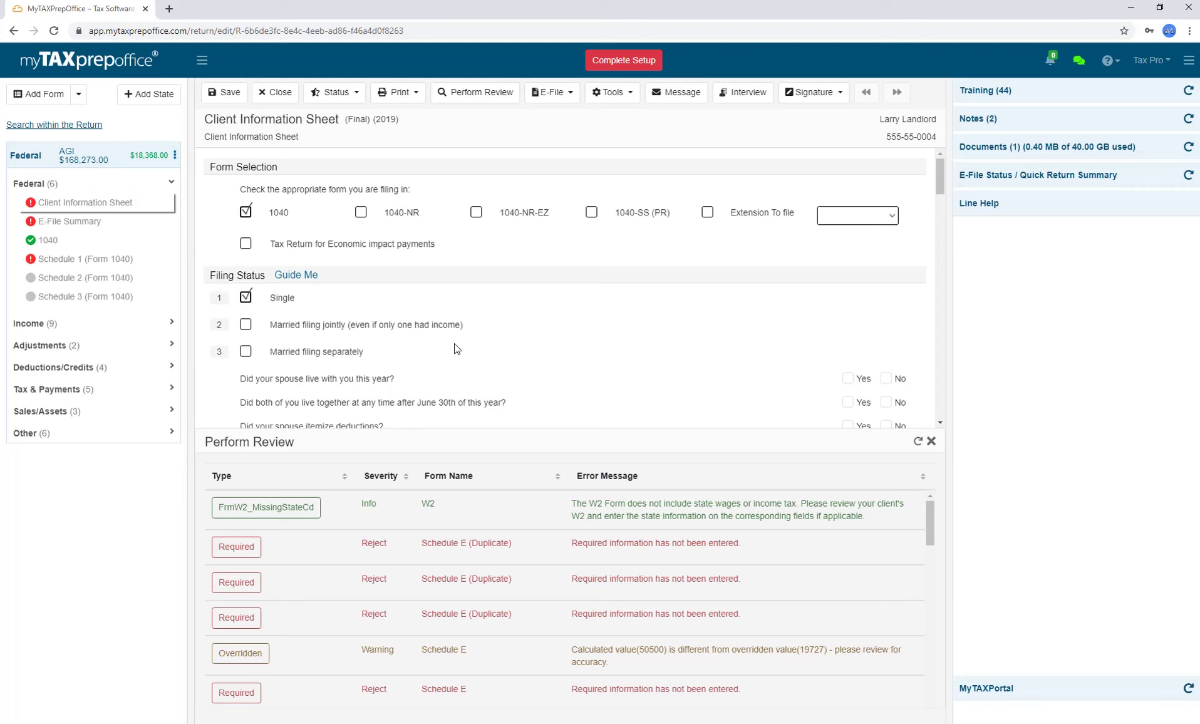
Visit the flagged W2 and Schedule E issues, then refresh and close the review panel.
{"action": "left_click", "coordinate": [297, 518]}
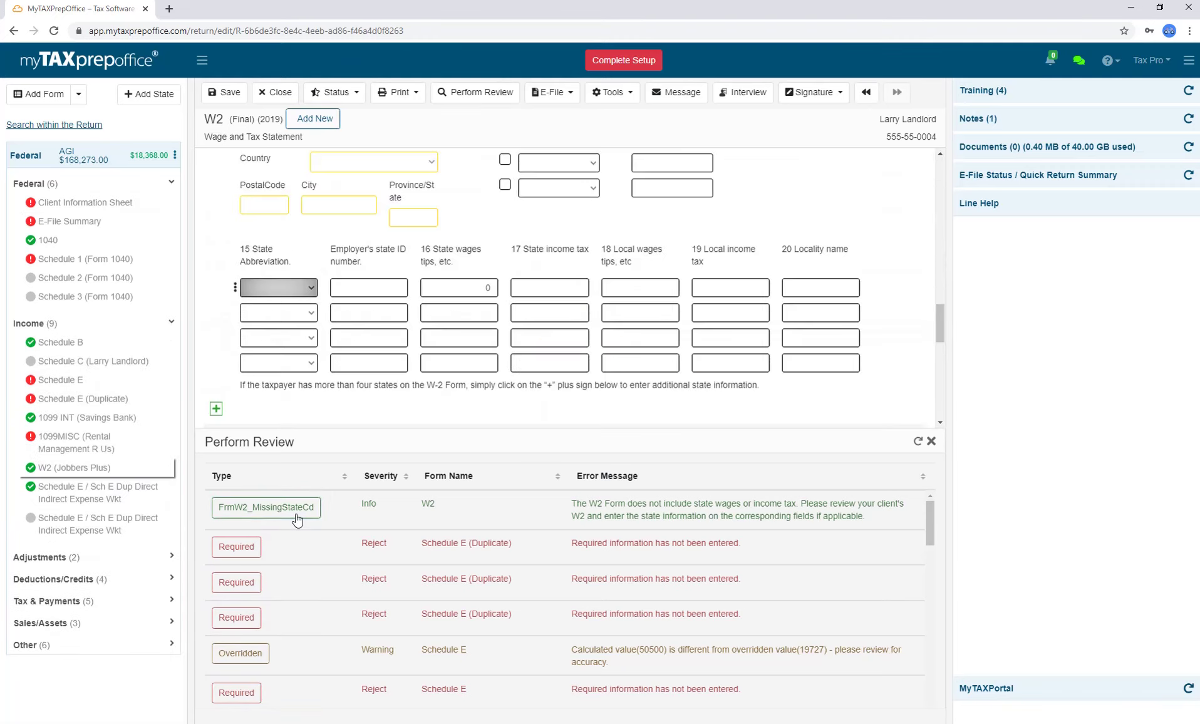
{"action": "left_click", "coordinate": [249, 553]}
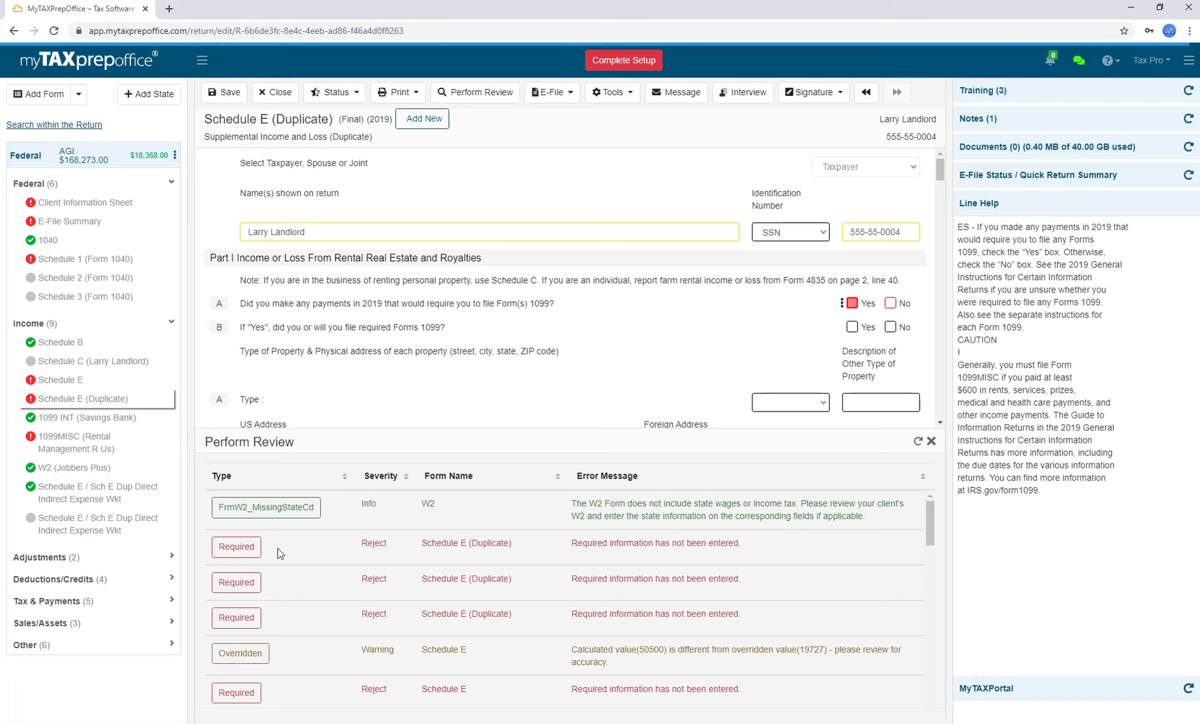
{"action": "scroll", "coordinate": [278, 548], "scroll_direction": "down", "scroll_amount": 1}
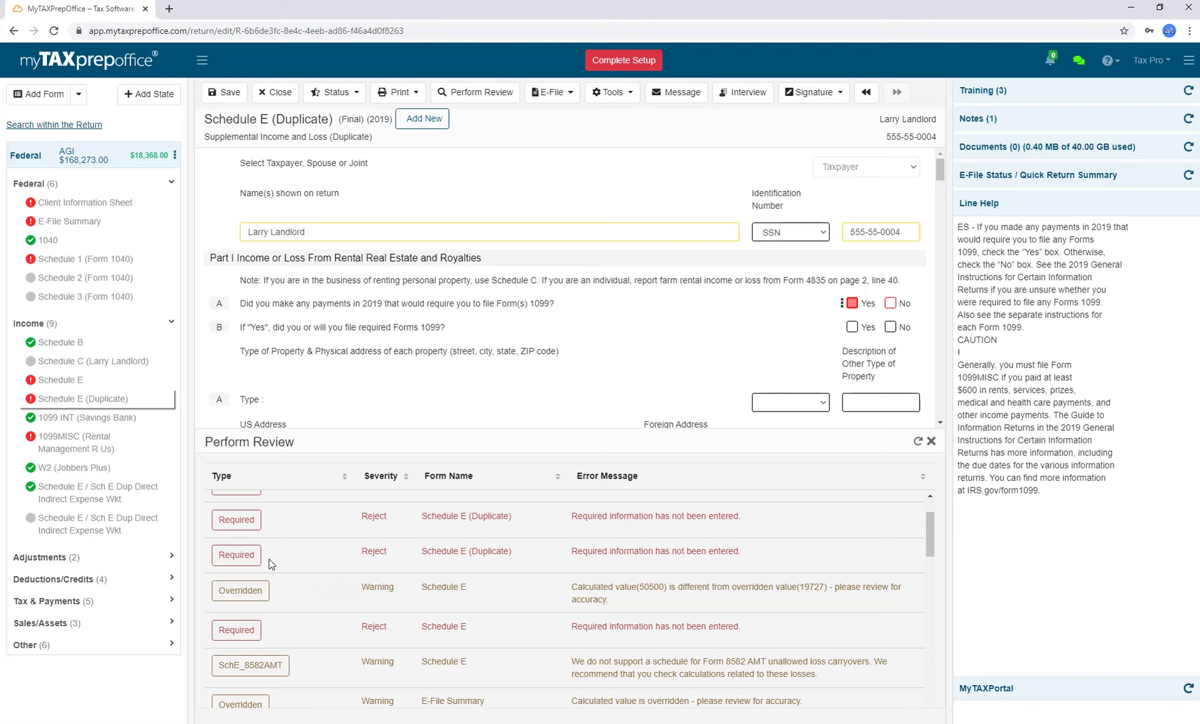
{"action": "left_click", "coordinate": [258, 595]}
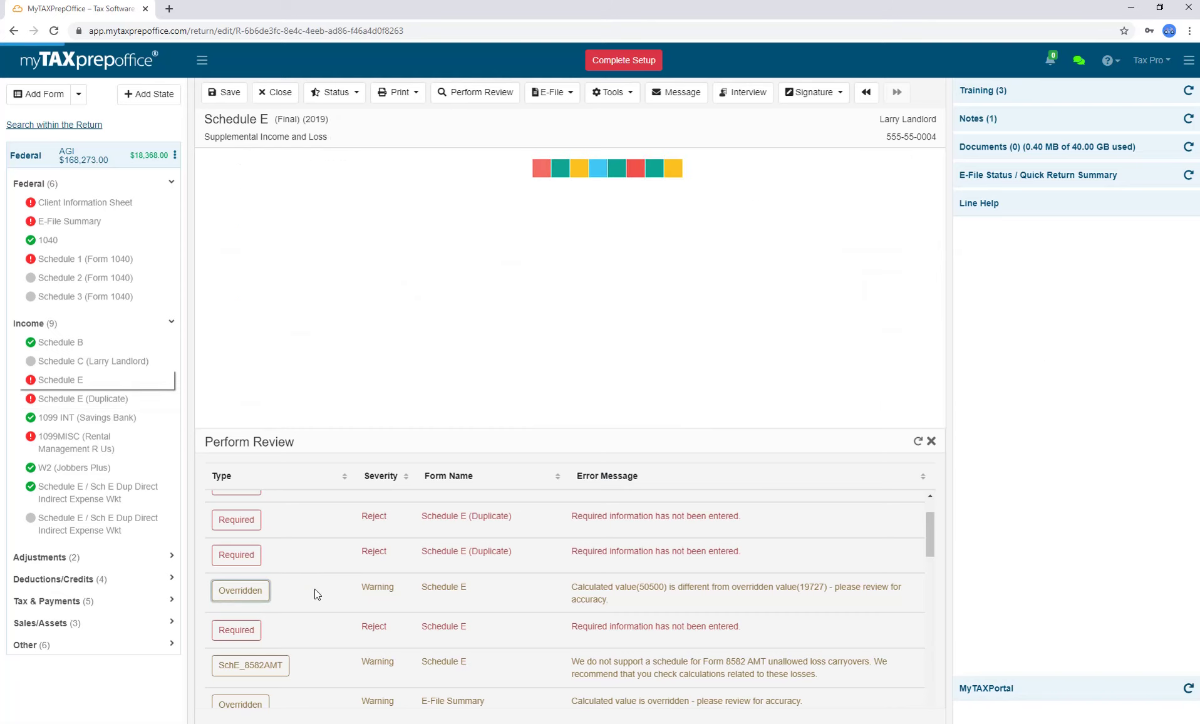
{"action": "scroll", "coordinate": [314, 593], "scroll_direction": "down", "scroll_amount": 1}
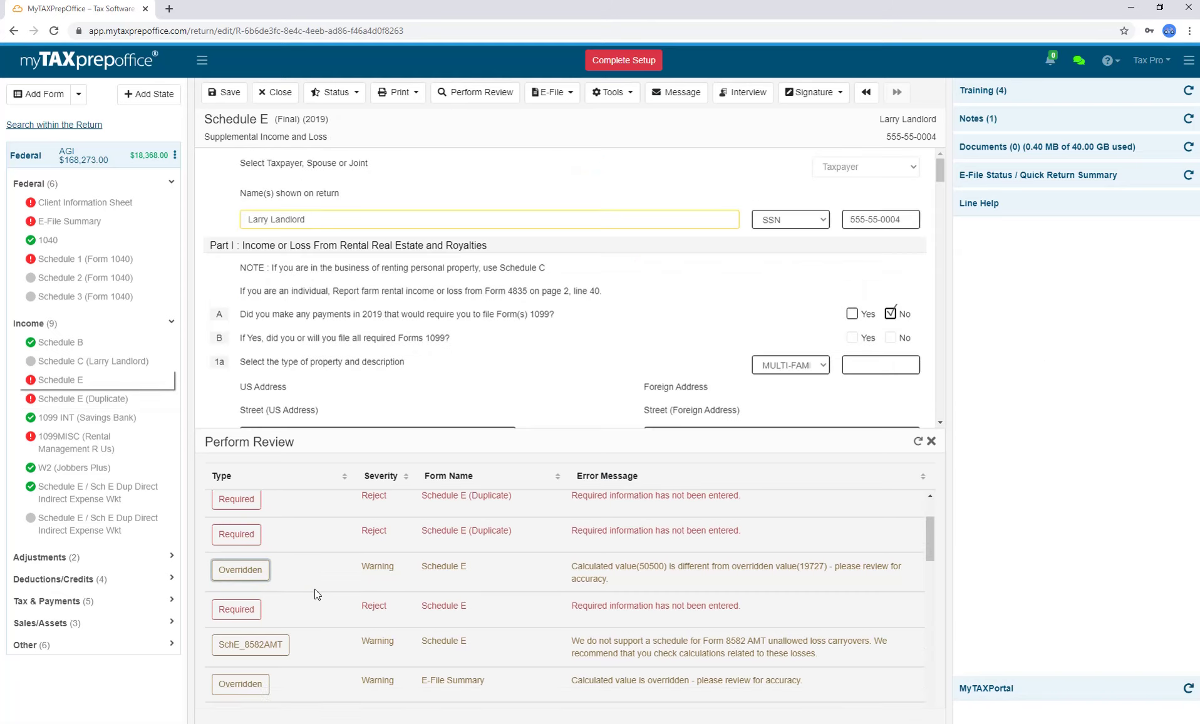
{"action": "scroll", "coordinate": [314, 589], "scroll_direction": "up", "scroll_amount": 1}
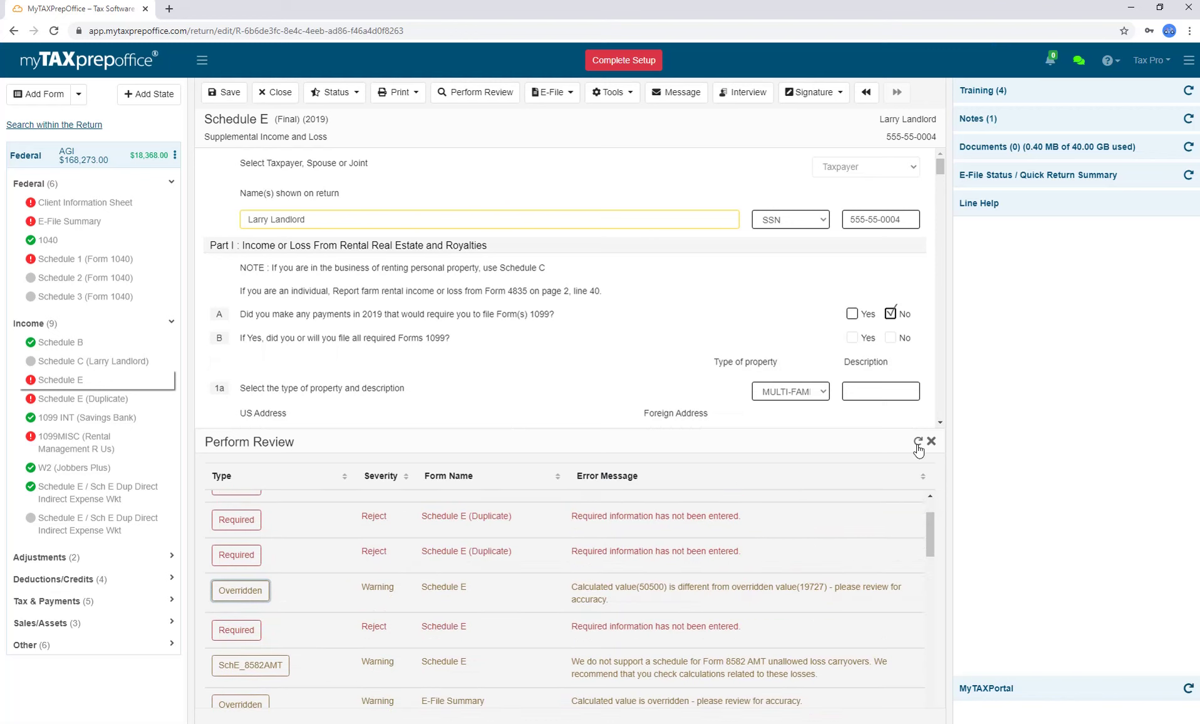
{"action": "left_click", "coordinate": [918, 444]}
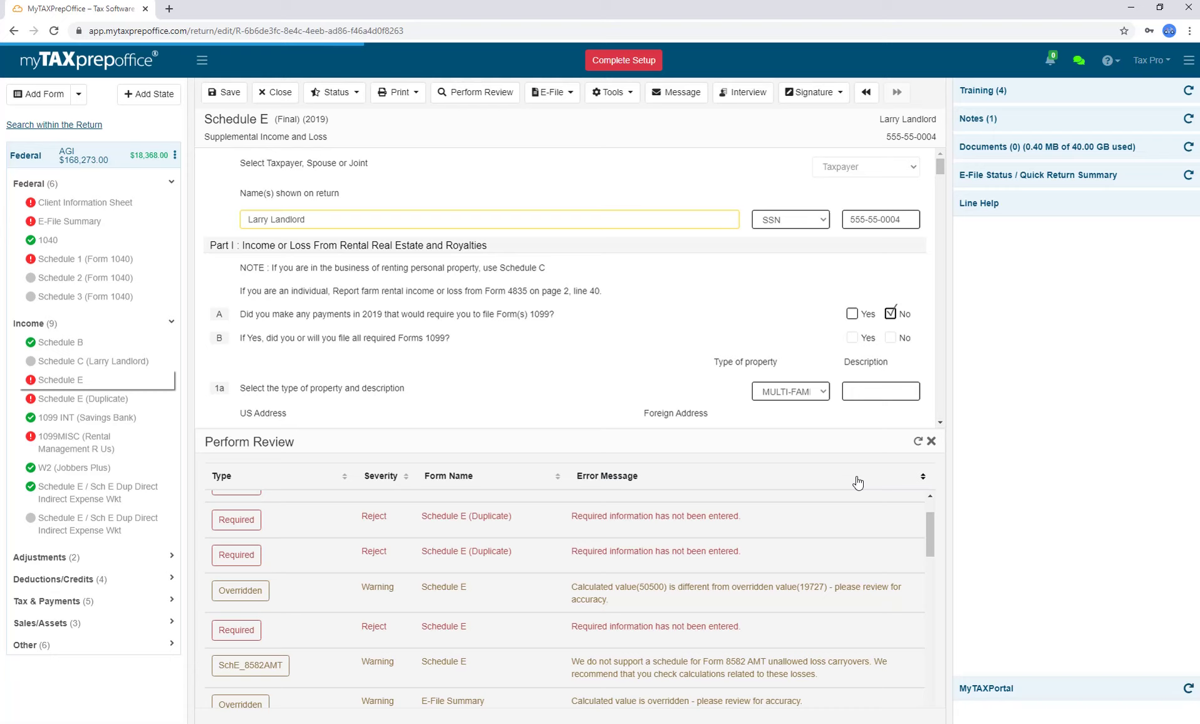
{"action": "left_click", "coordinate": [931, 442]}
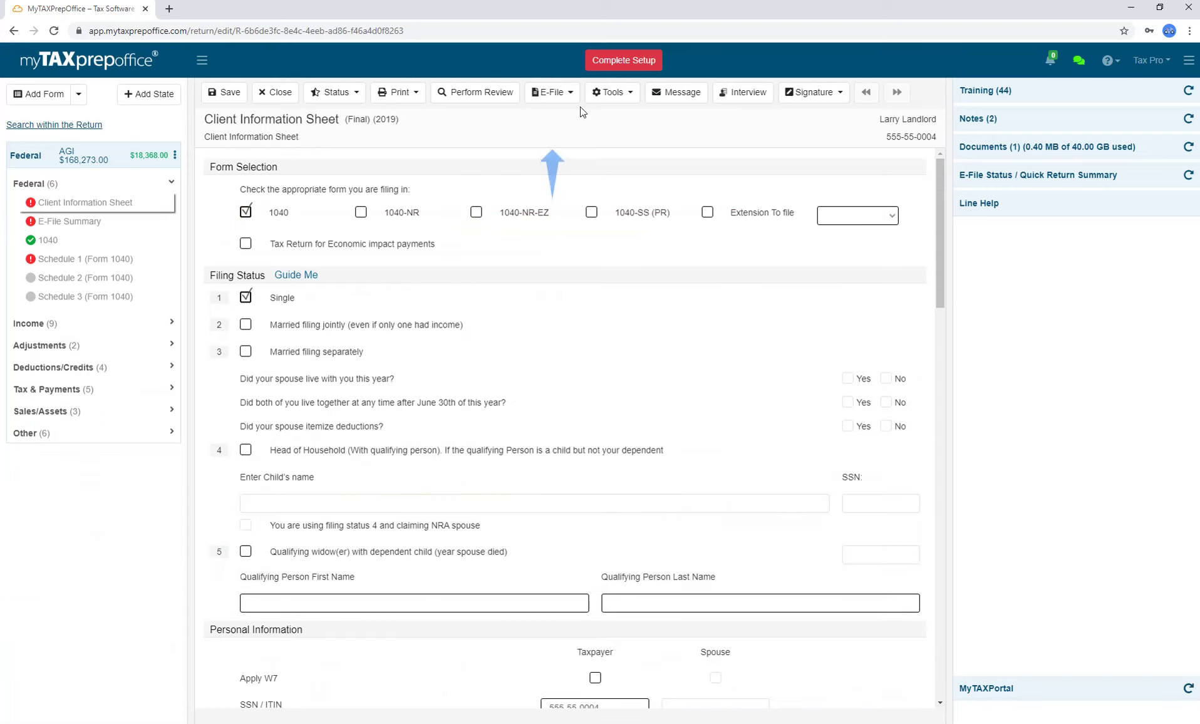
Open the E-File actions list, close it, and reopen it to see transmit and review options.
{"action": "left_click", "coordinate": [576, 100]}
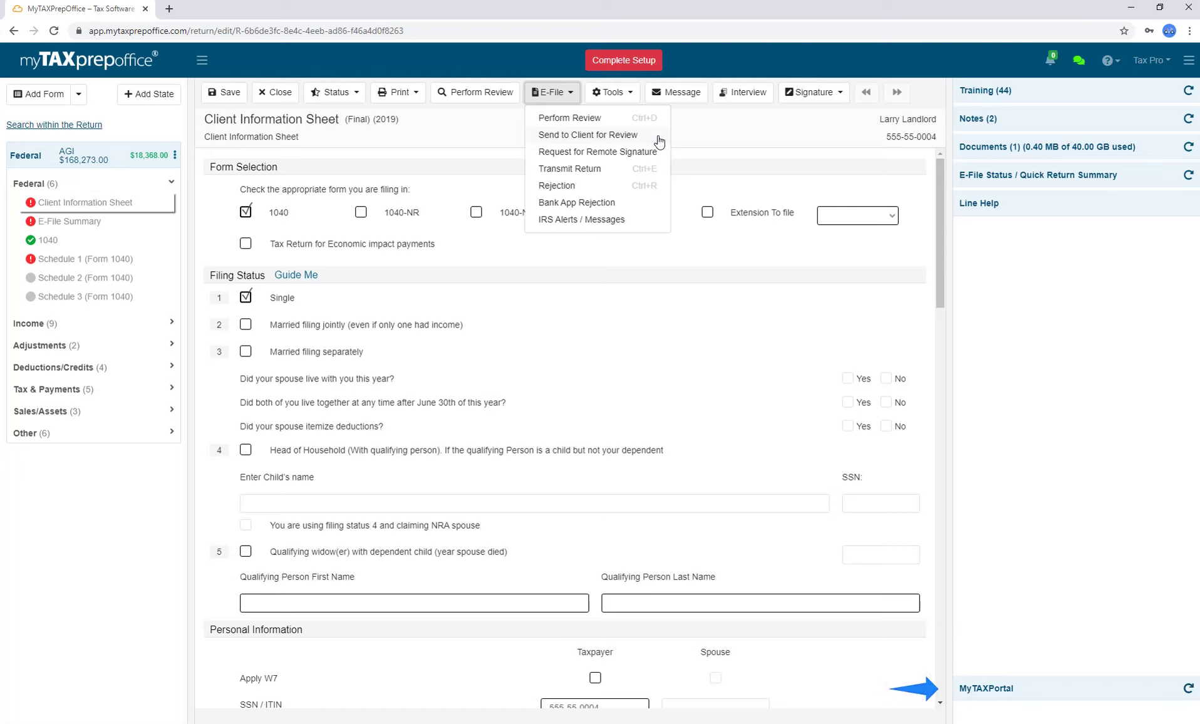
{"action": "left_click", "coordinate": [582, 110]}
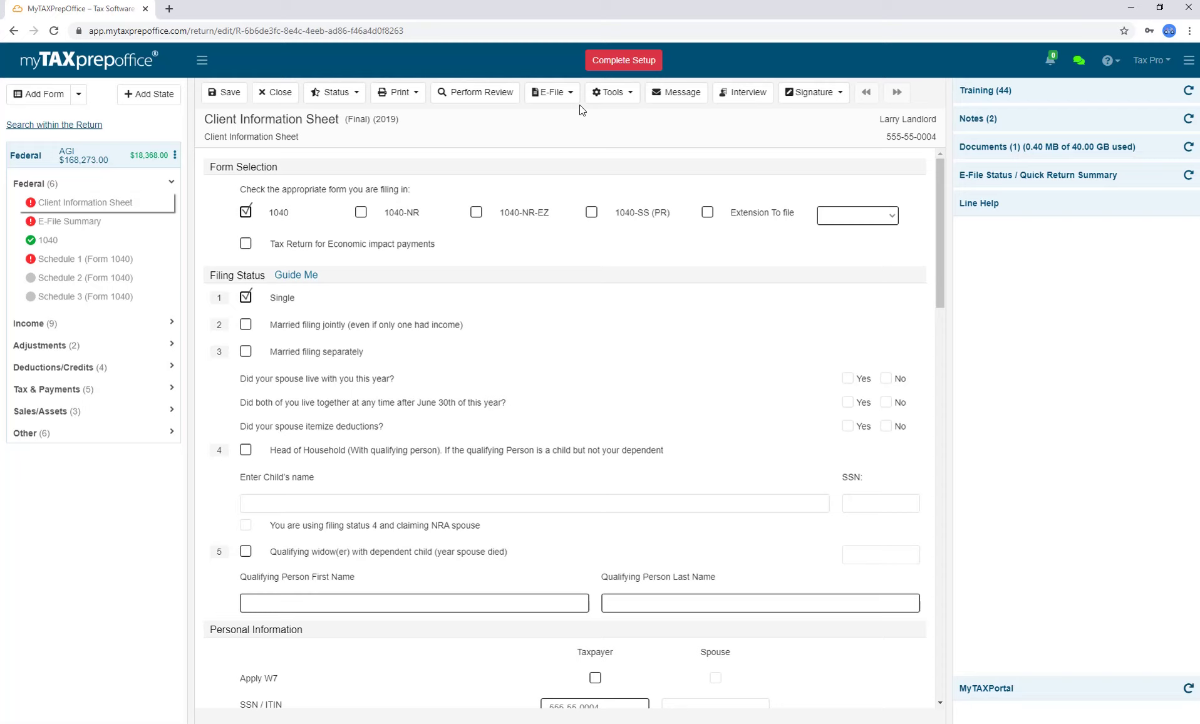
{"action": "left_click", "coordinate": [567, 94]}
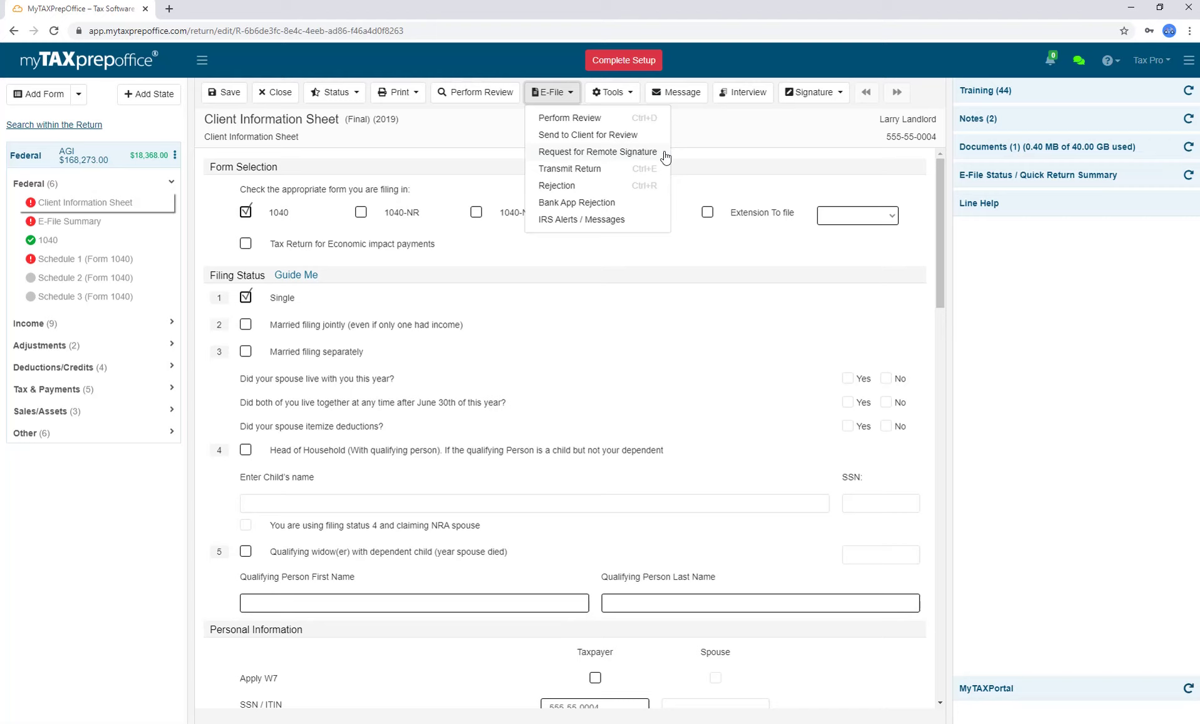
Attempt a remote signature request, dismiss the no-signatures notice, and go to Account Information's Manage License.
{"action": "left_click", "coordinate": [664, 151]}
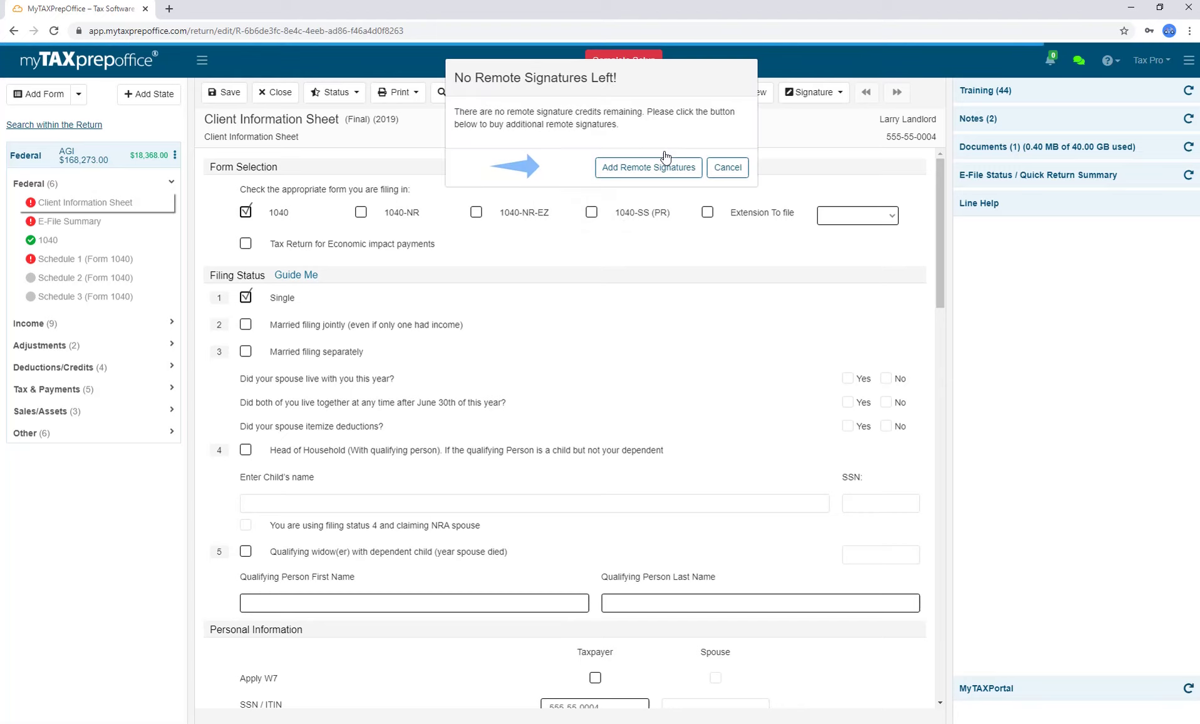
{"action": "left_click", "coordinate": [728, 167]}
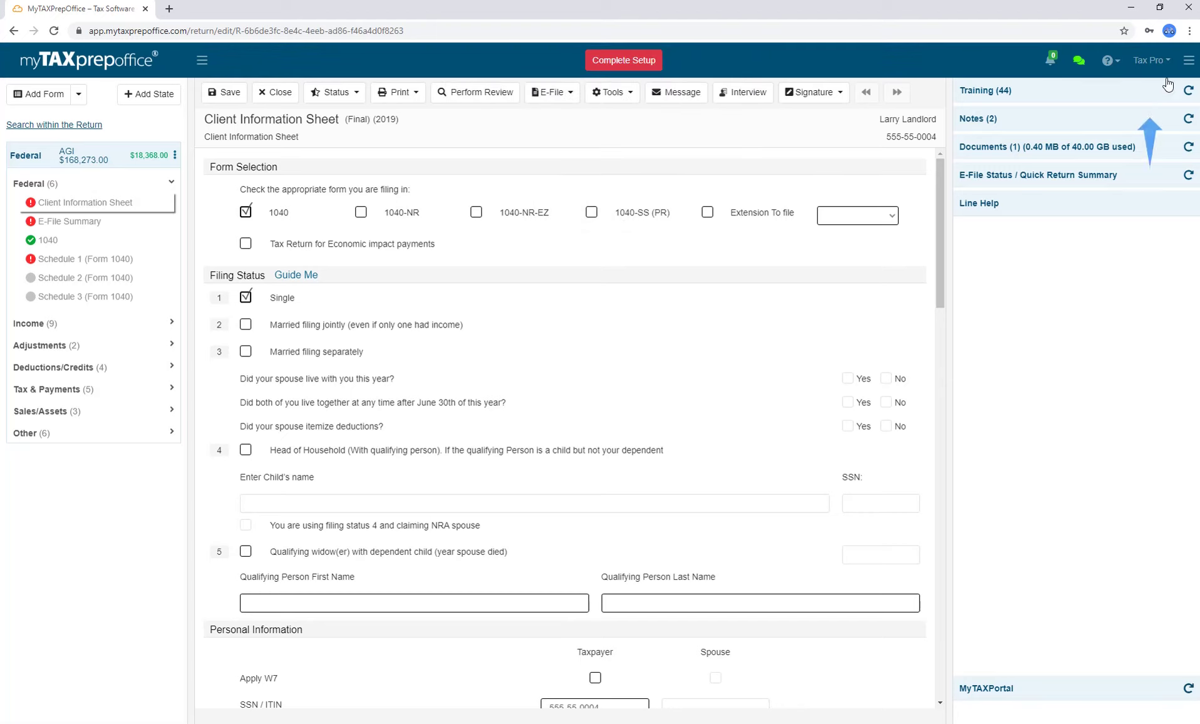
{"action": "left_click", "coordinate": [1166, 65]}
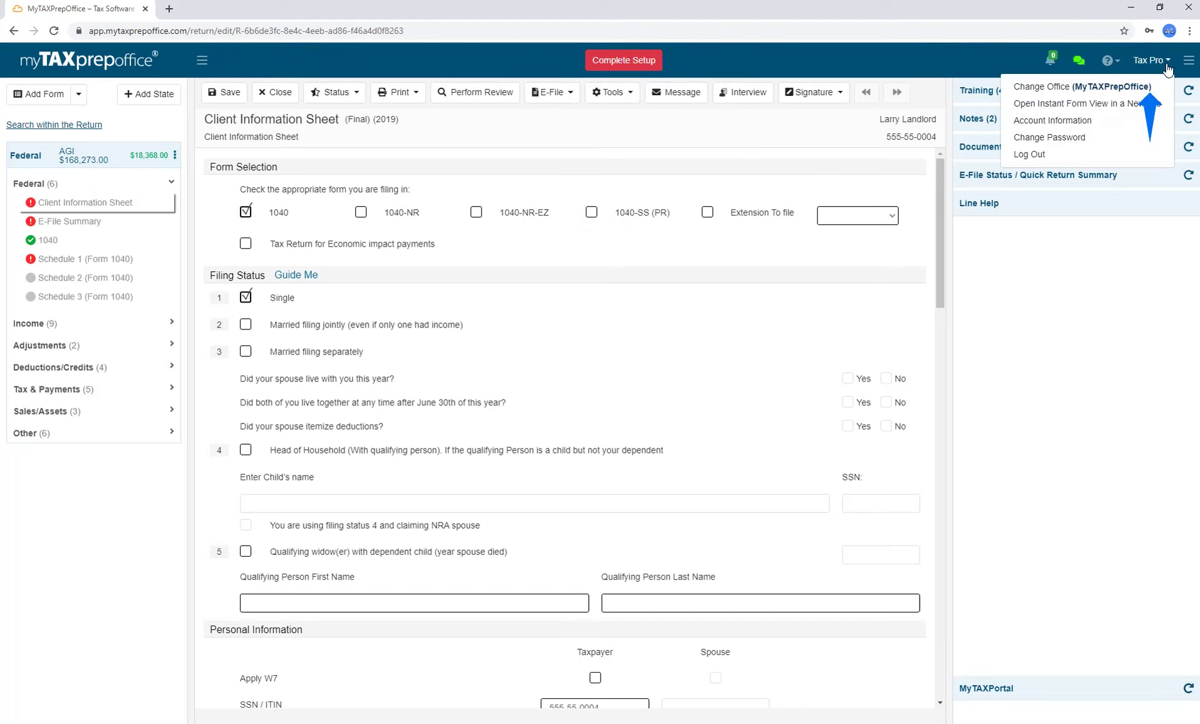
{"action": "left_click", "coordinate": [1140, 123]}
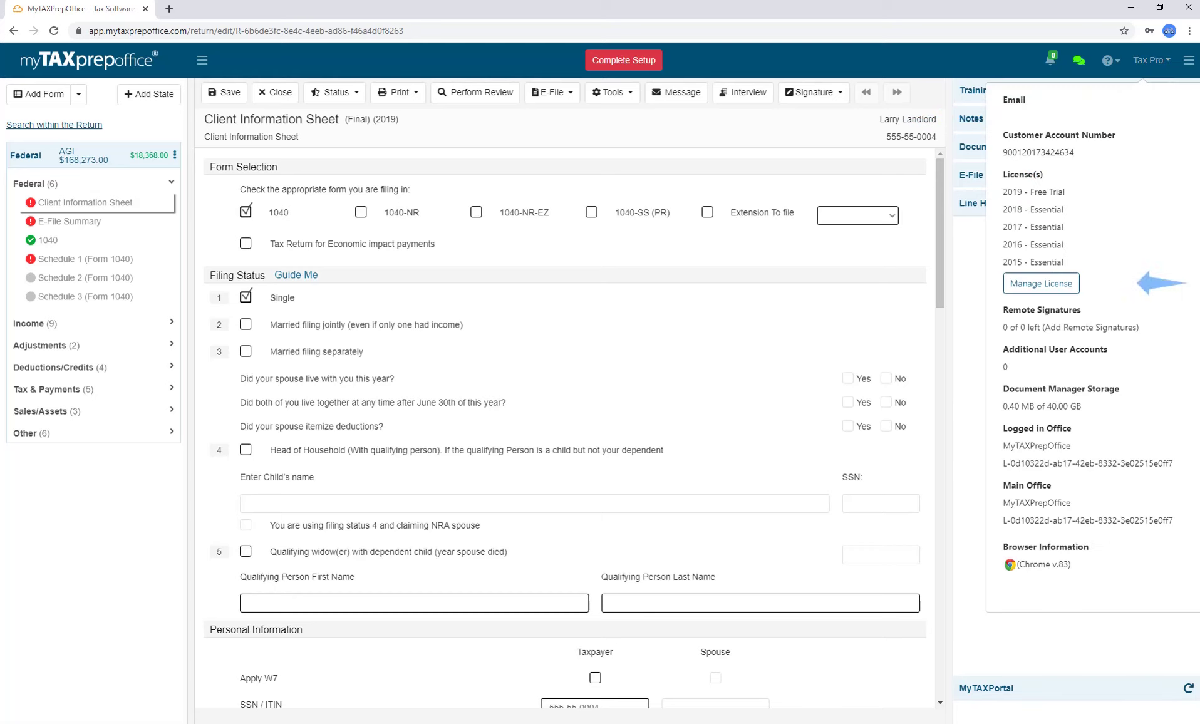
{"action": "left_click", "coordinate": [1074, 287]}
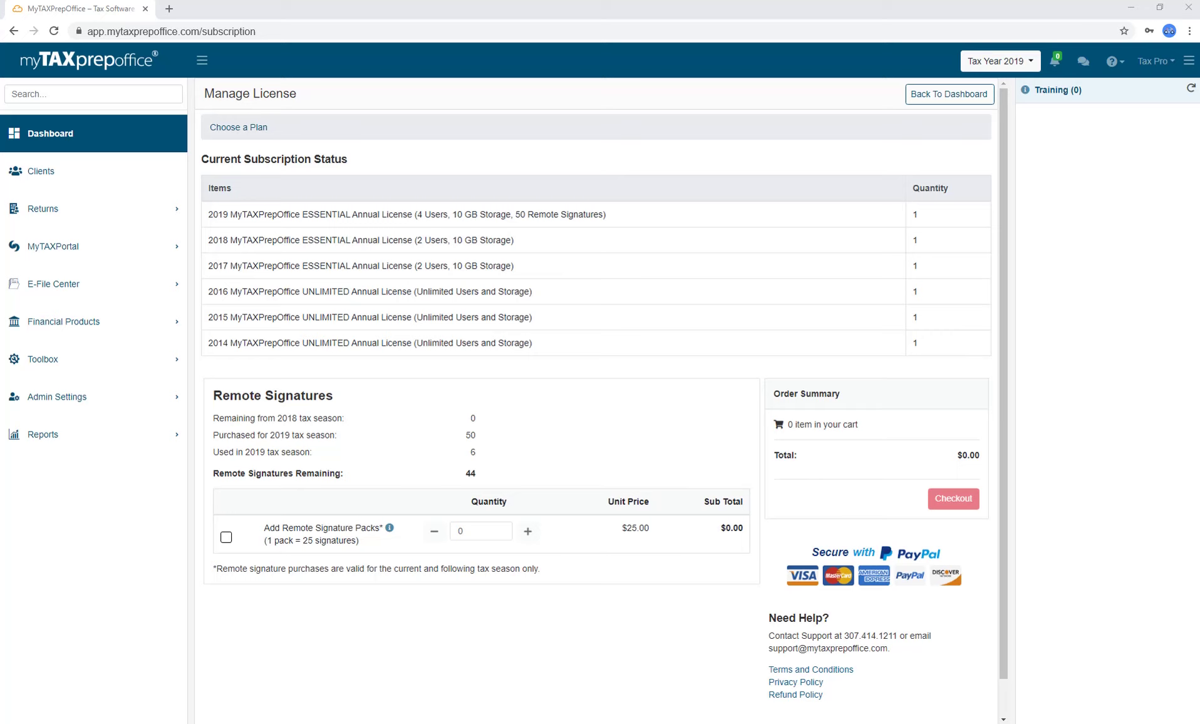
Add two remote signature packs ($50.00) to the cart, check out, and accept the terms of use.
{"action": "left_click", "coordinate": [236, 542]}
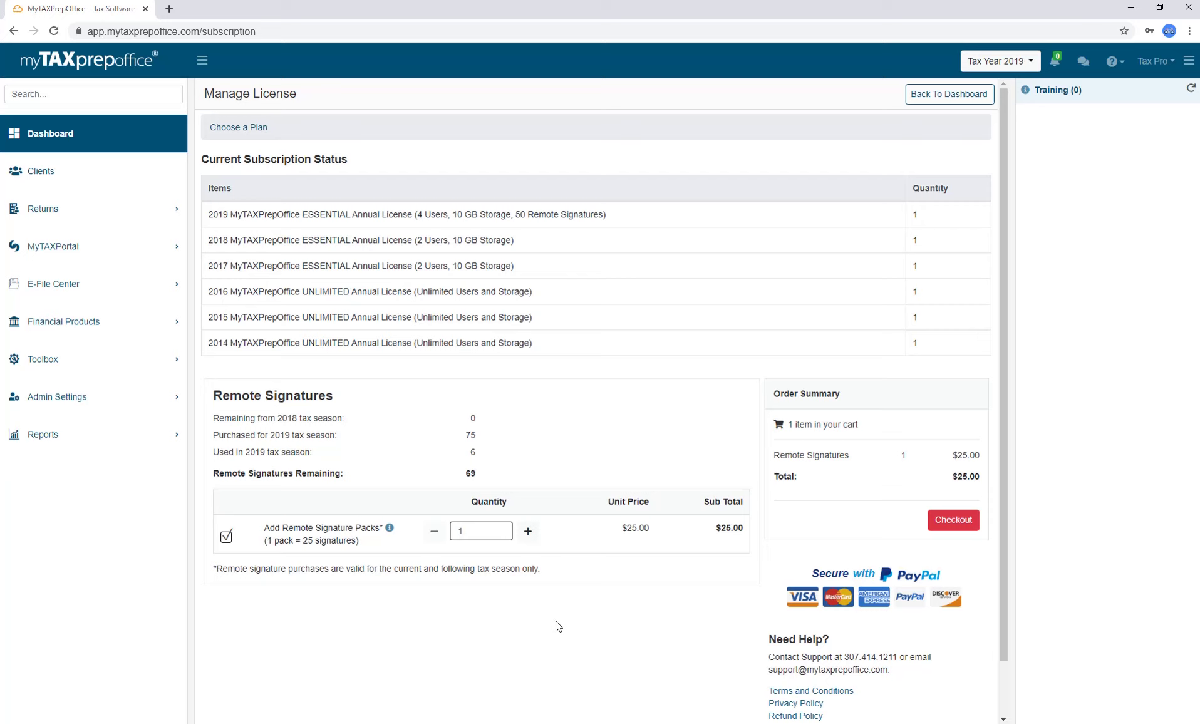
{"action": "left_click", "coordinate": [528, 531]}
{"action": "left_click", "coordinate": [951, 532]}
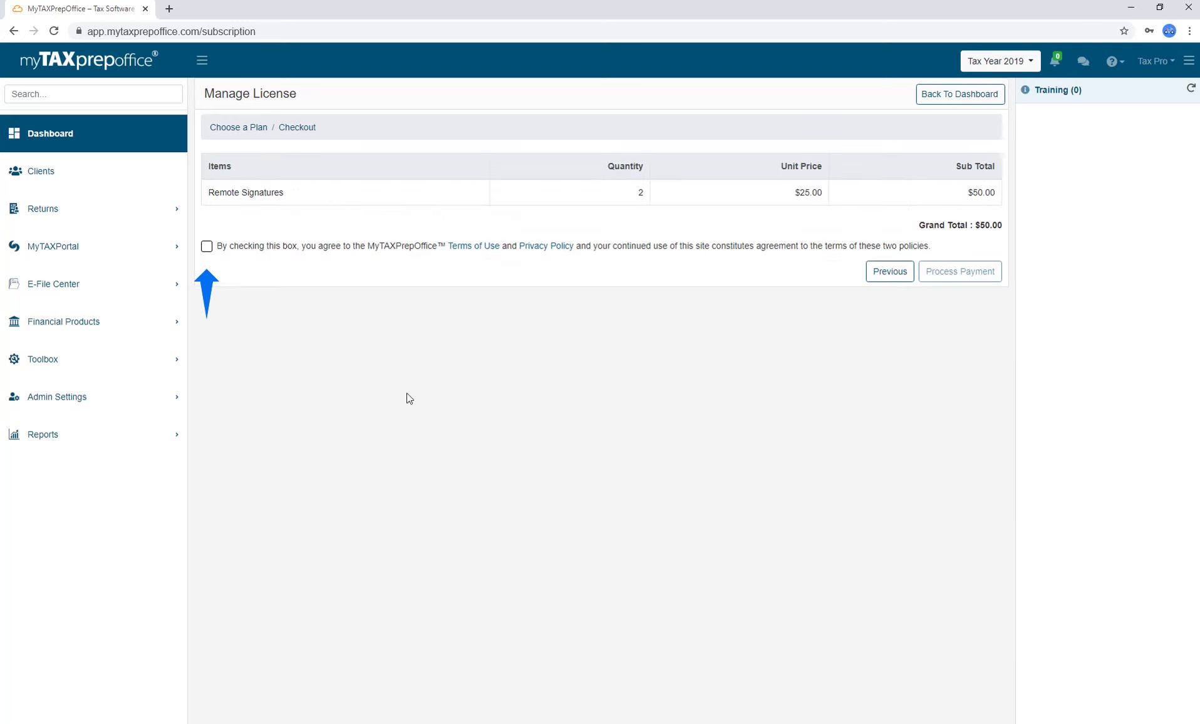
{"action": "left_click", "coordinate": [208, 247]}
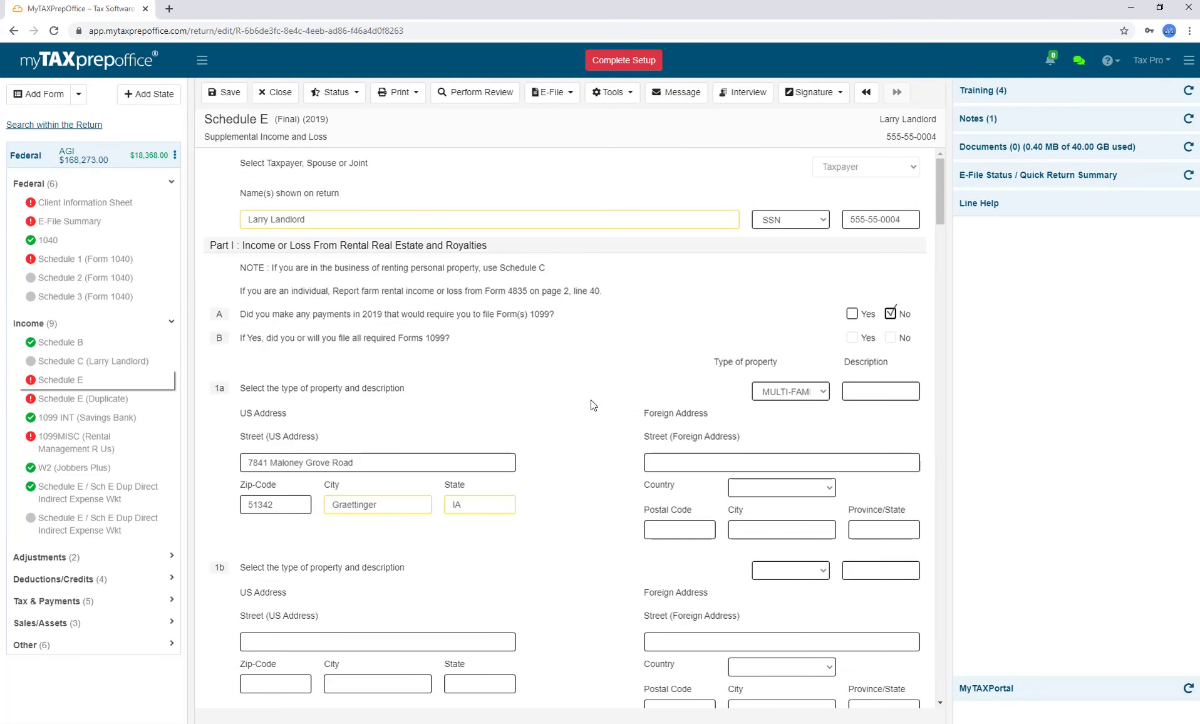
Transmit the return for e-filing from the E-File menu.
{"action": "left_click", "coordinate": [570, 97]}
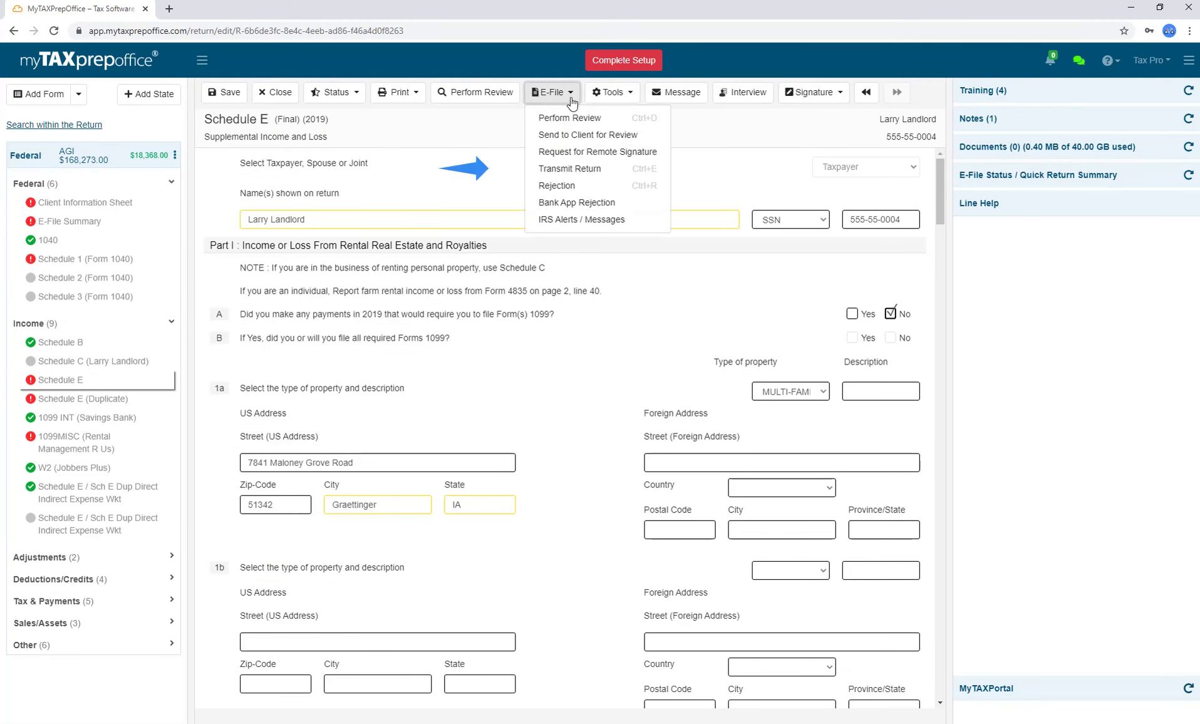
{"action": "left_click", "coordinate": [577, 175]}
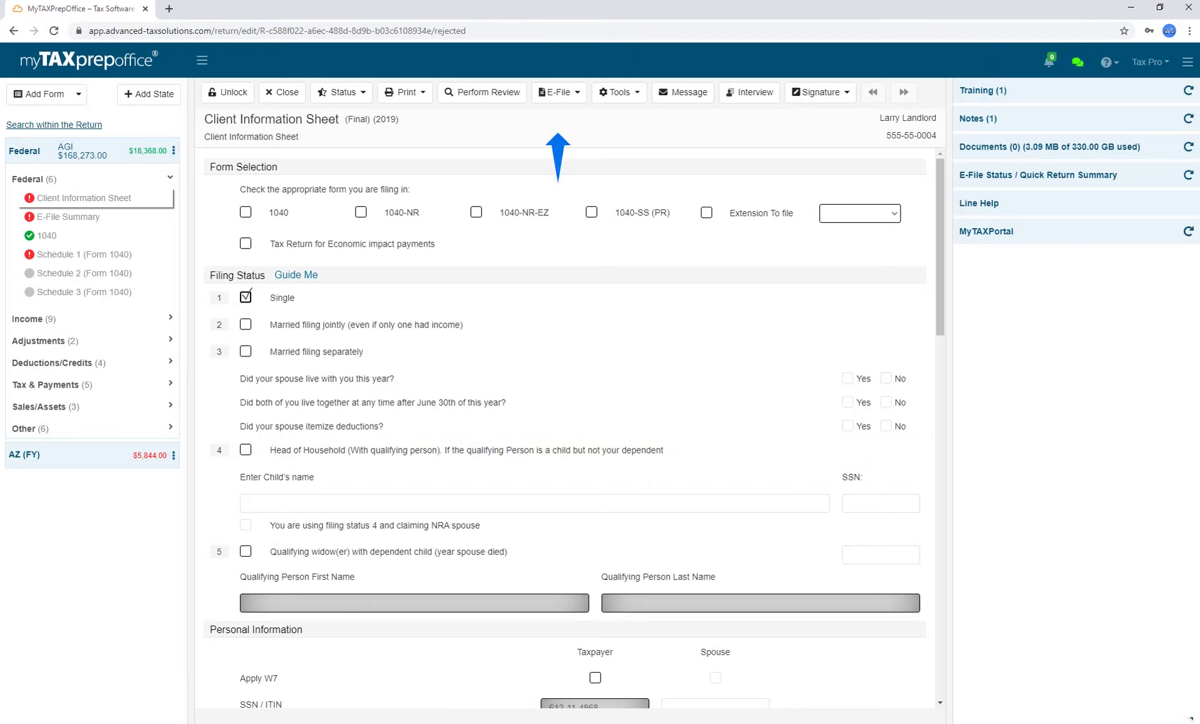
Unlock the rejected return, checking the E-File actions list before and after.
{"action": "left_click", "coordinate": [566, 98]}
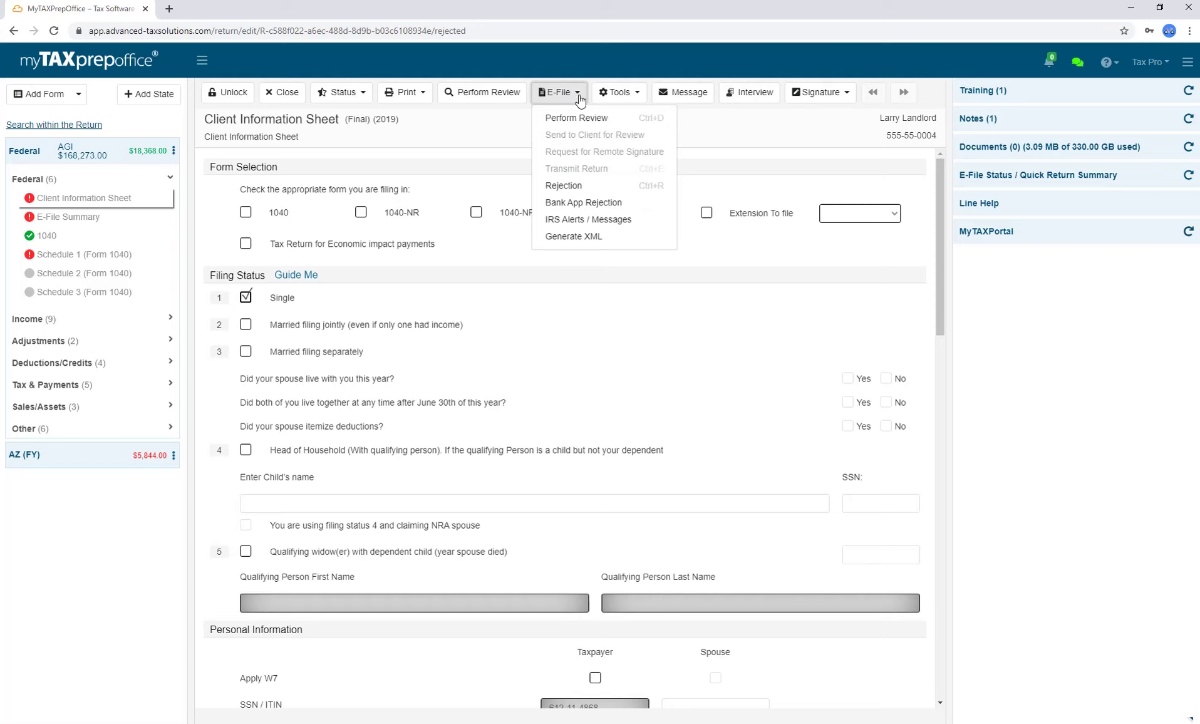
{"action": "left_click", "coordinate": [580, 100]}
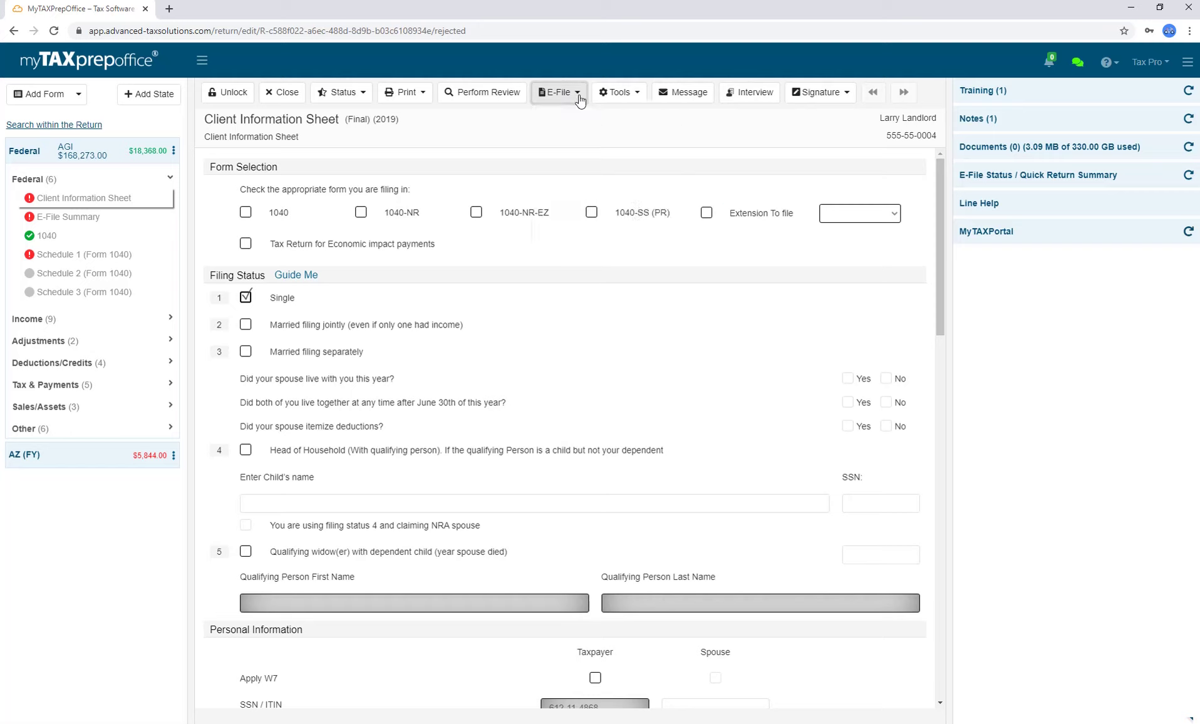
{"action": "left_click", "coordinate": [236, 98]}
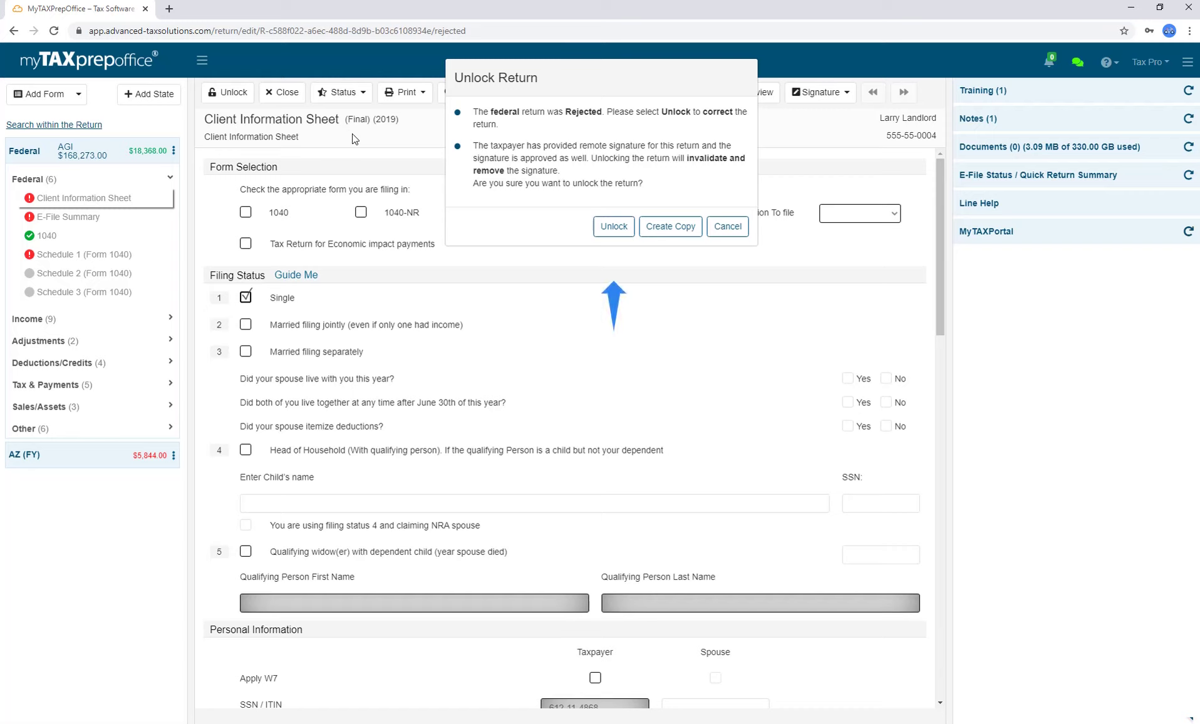
{"action": "left_click", "coordinate": [606, 233]}
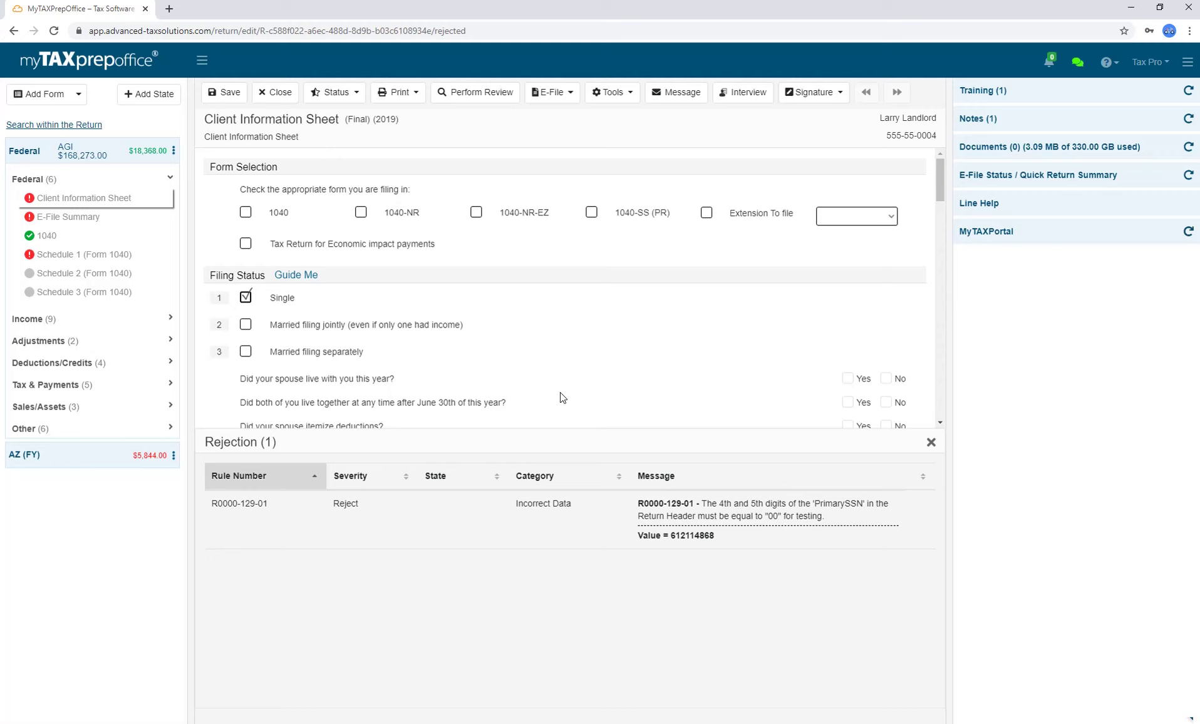
{"action": "left_click", "coordinate": [572, 100]}
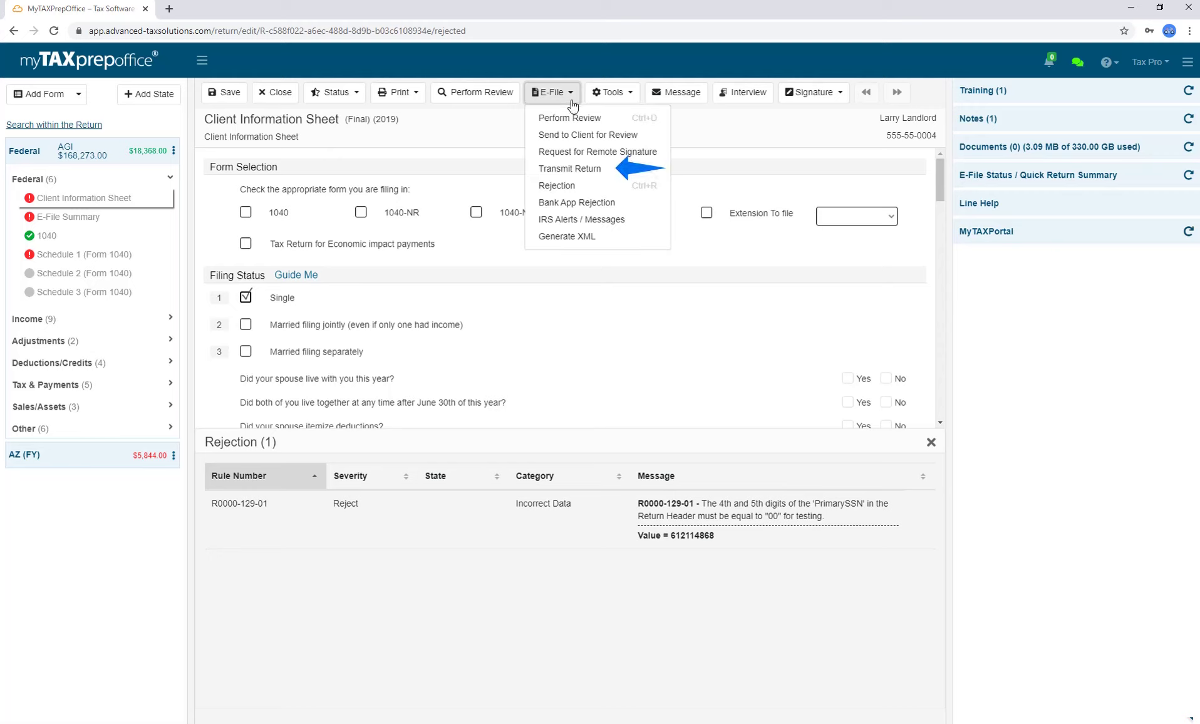
{"action": "left_click", "coordinate": [487, 494]}
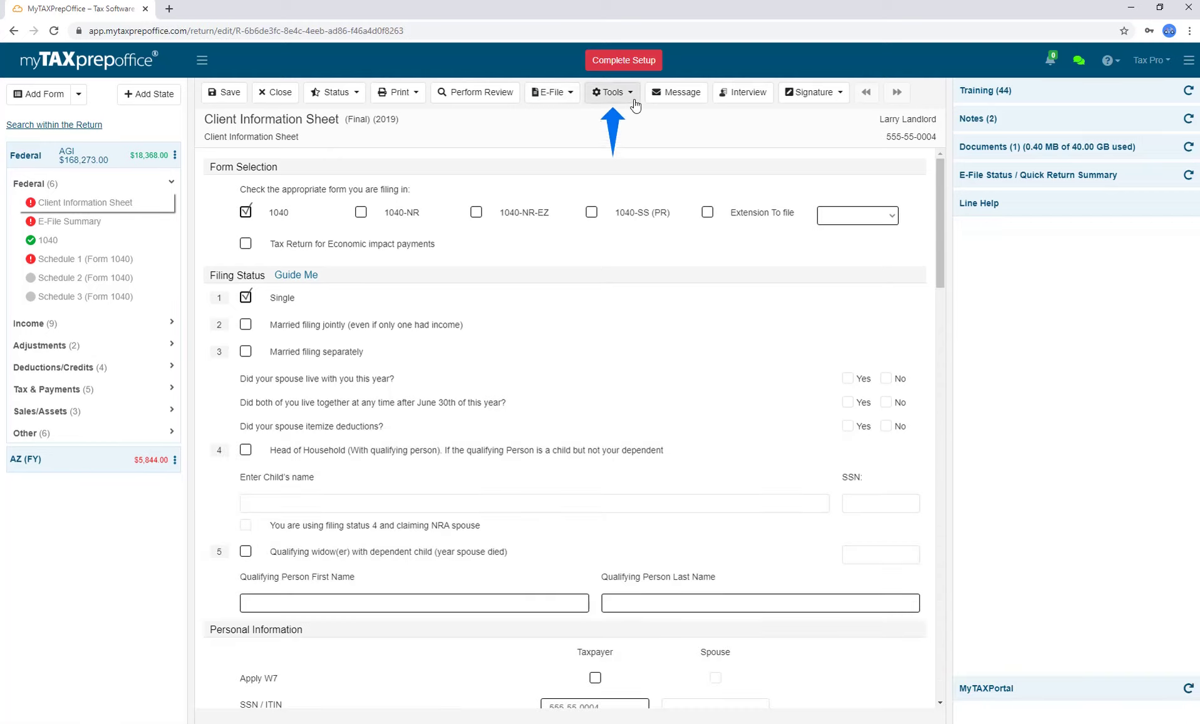
From Tools, open the Asset Depreciation Summary, add four blank asset rows, and close it.
{"action": "left_click", "coordinate": [633, 101]}
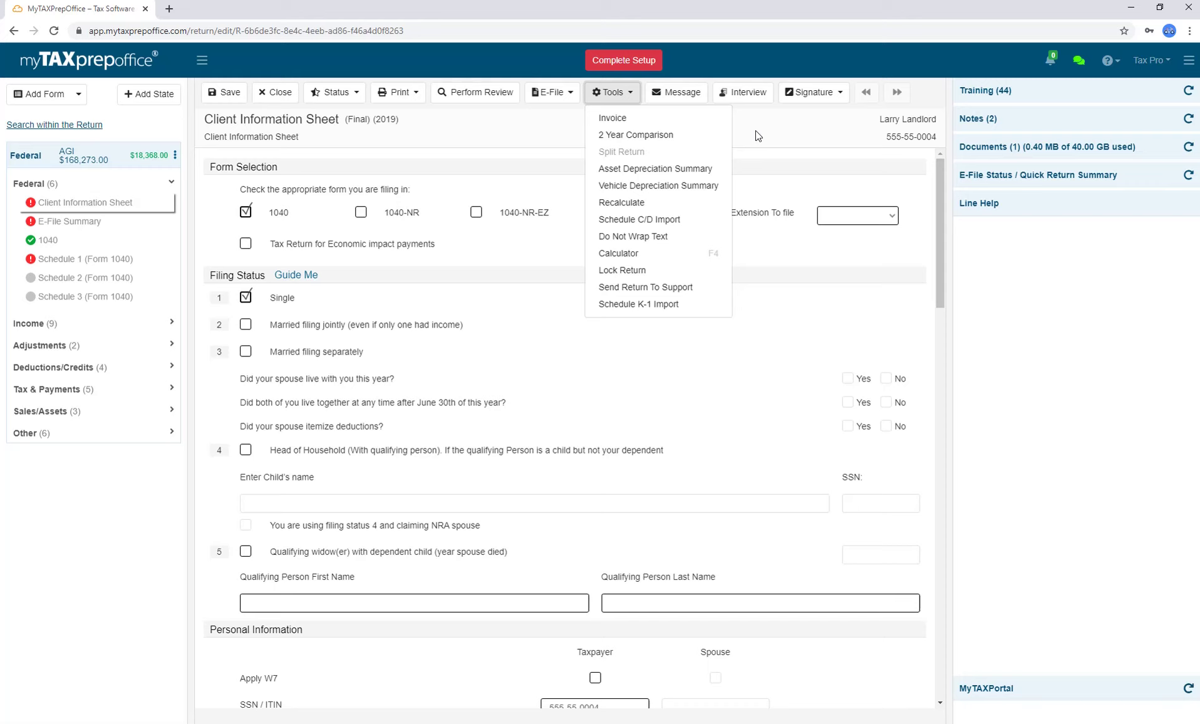
{"action": "left_click", "coordinate": [710, 175]}
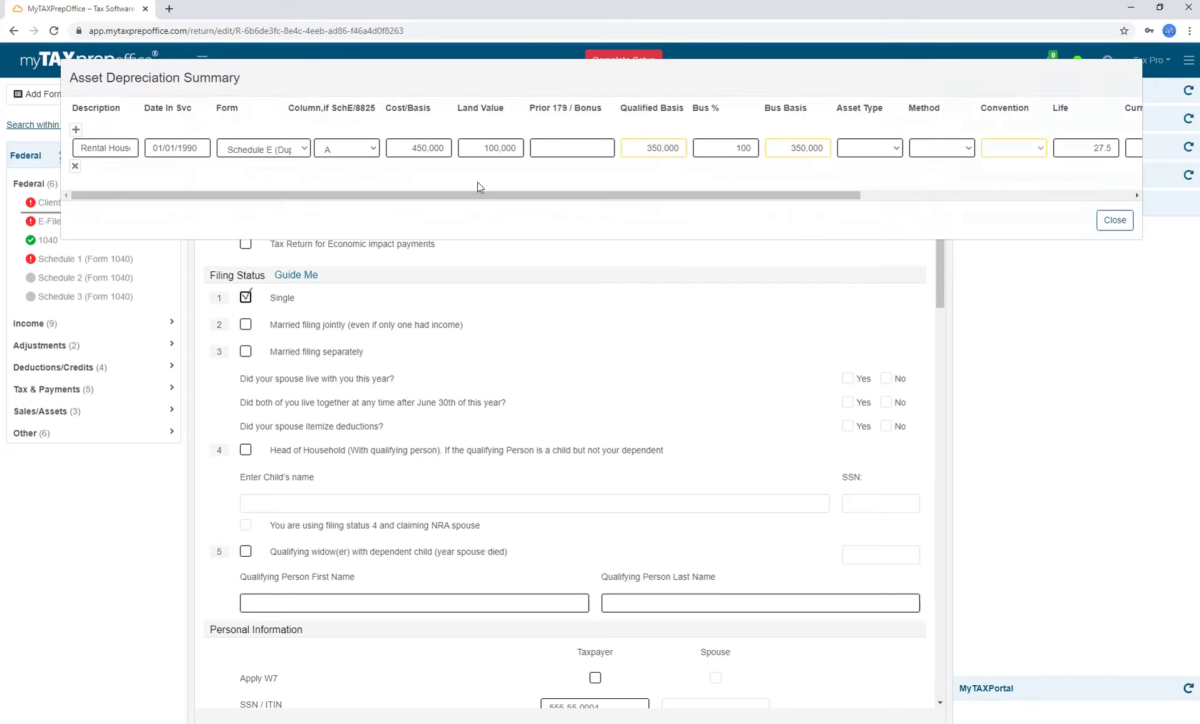
{"action": "left_click", "coordinate": [76, 130]}
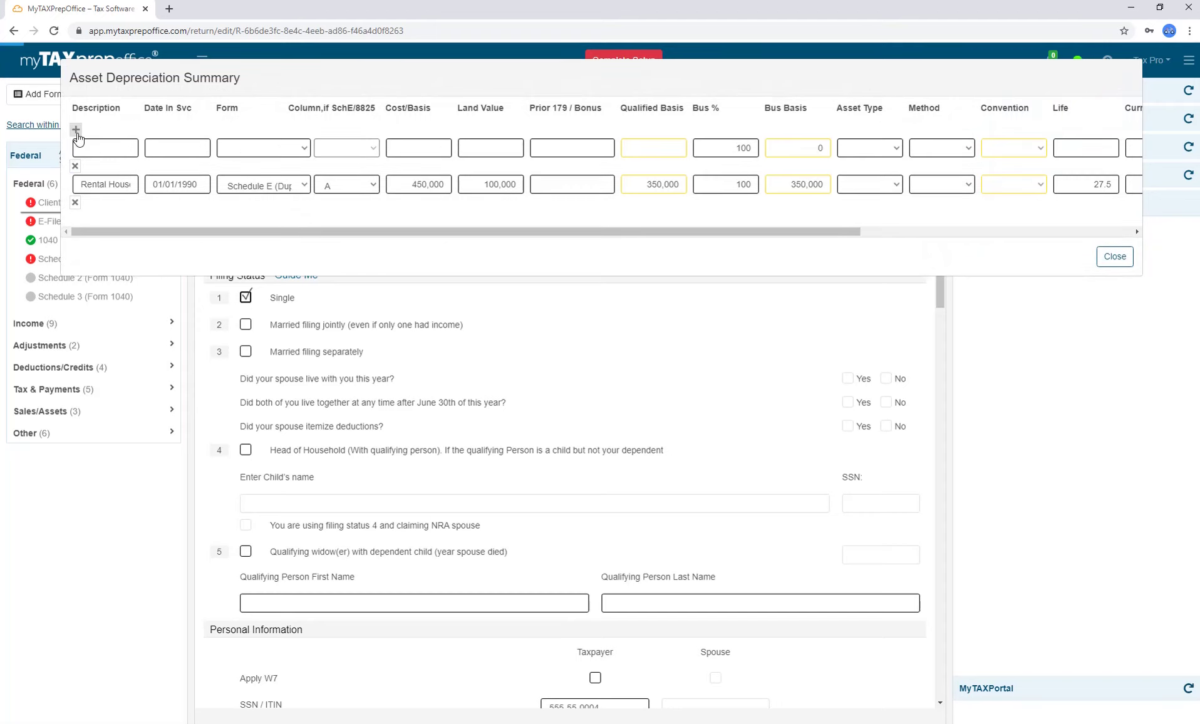
{"action": "left_click", "coordinate": [76, 131]}
{"action": "double_click", "coordinate": [77, 130]}
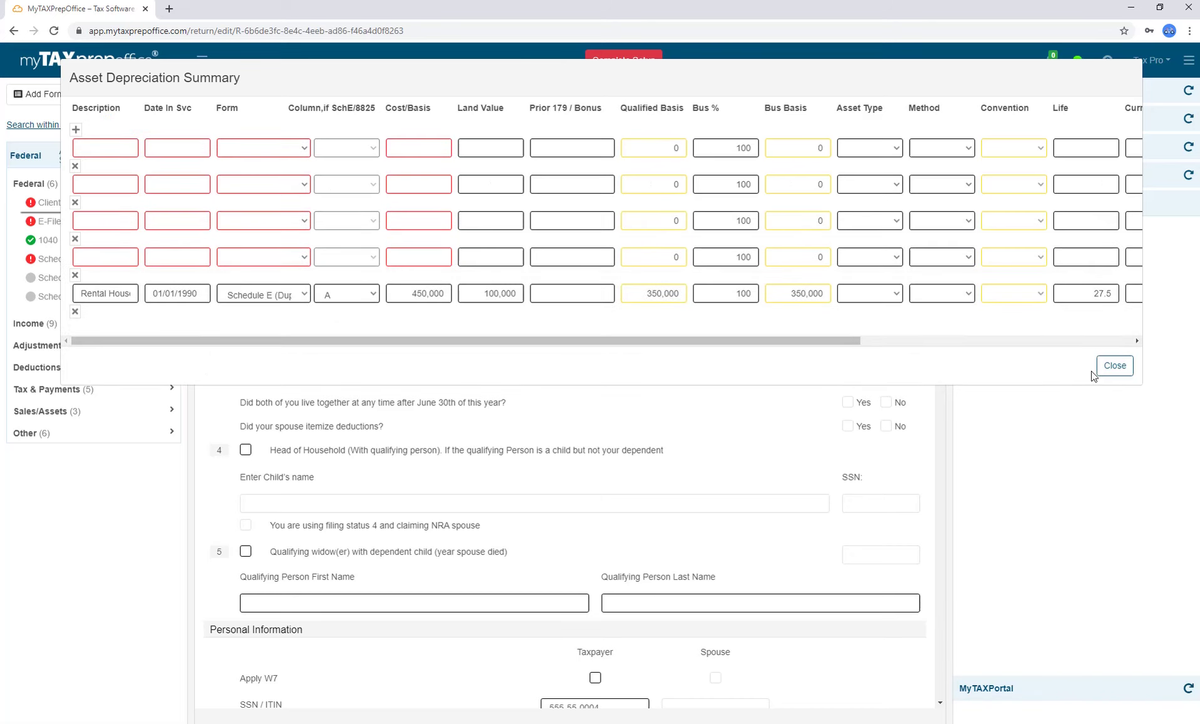
{"action": "left_click", "coordinate": [1114, 365]}
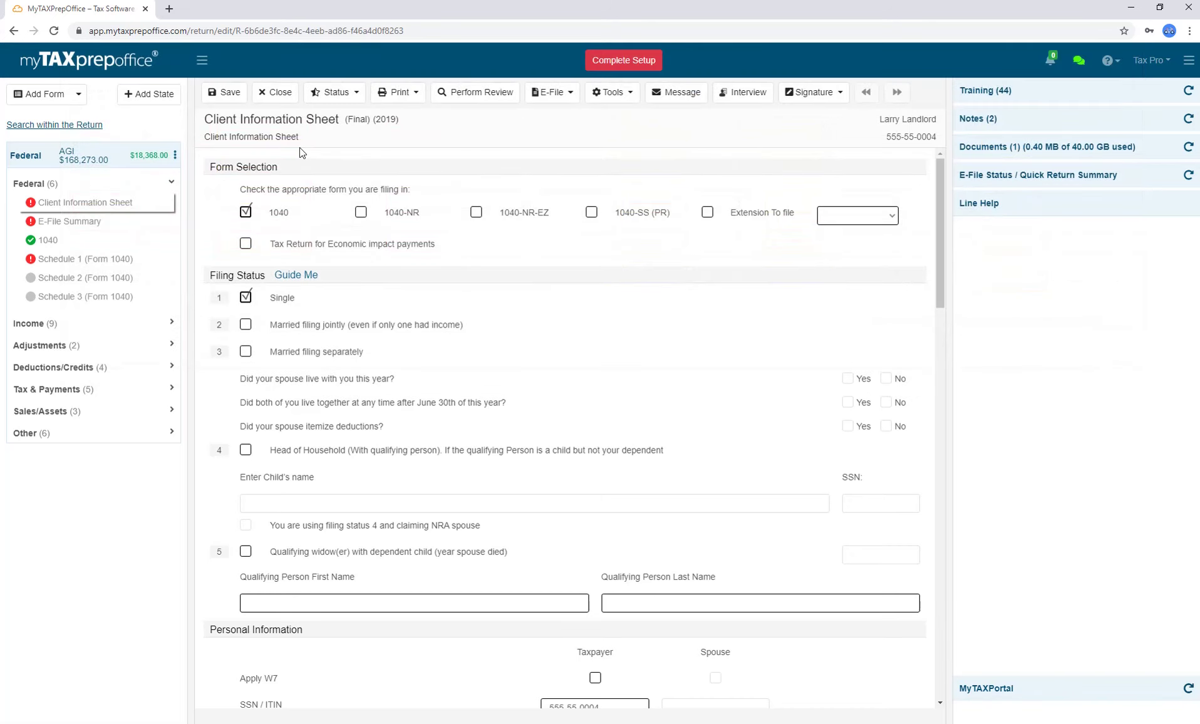
Search forms for 'depreci' and add a Depreciation Worksheet attached to Form 4562, then scroll through it.
{"action": "left_click", "coordinate": [40, 94]}
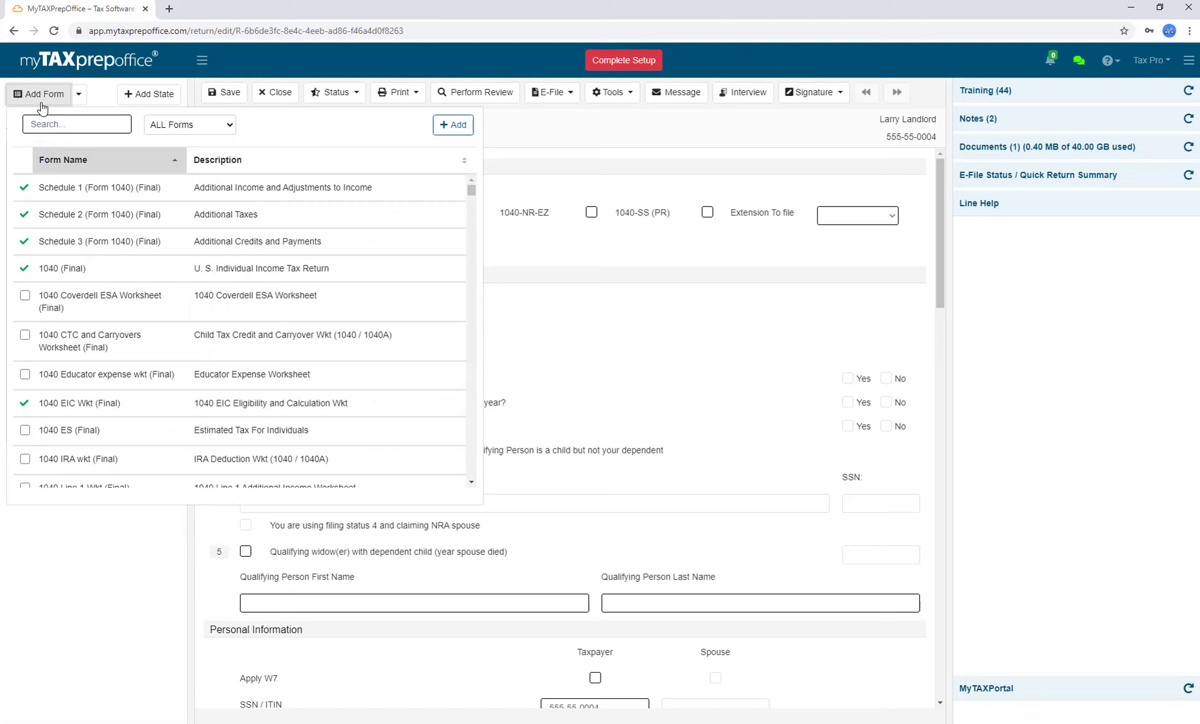
{"action": "left_click", "coordinate": [71, 124]}
{"action": "type", "text": "depreci"}
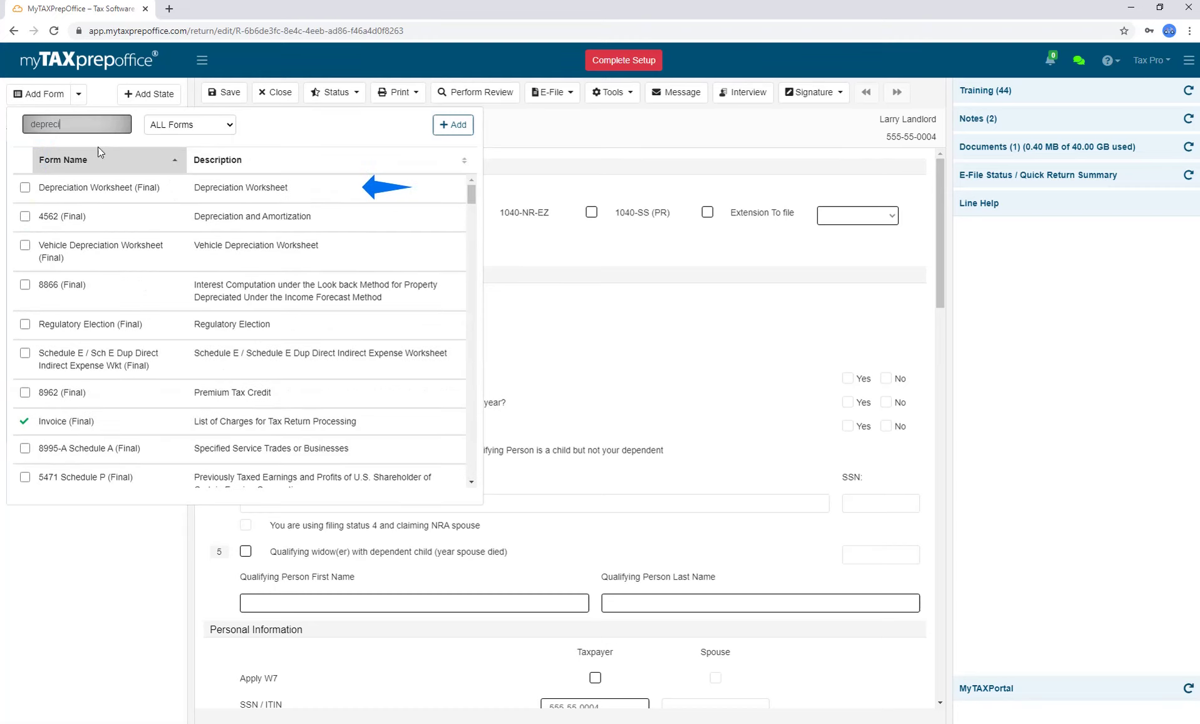
{"action": "left_click", "coordinate": [125, 188]}
{"action": "left_click", "coordinate": [583, 114]}
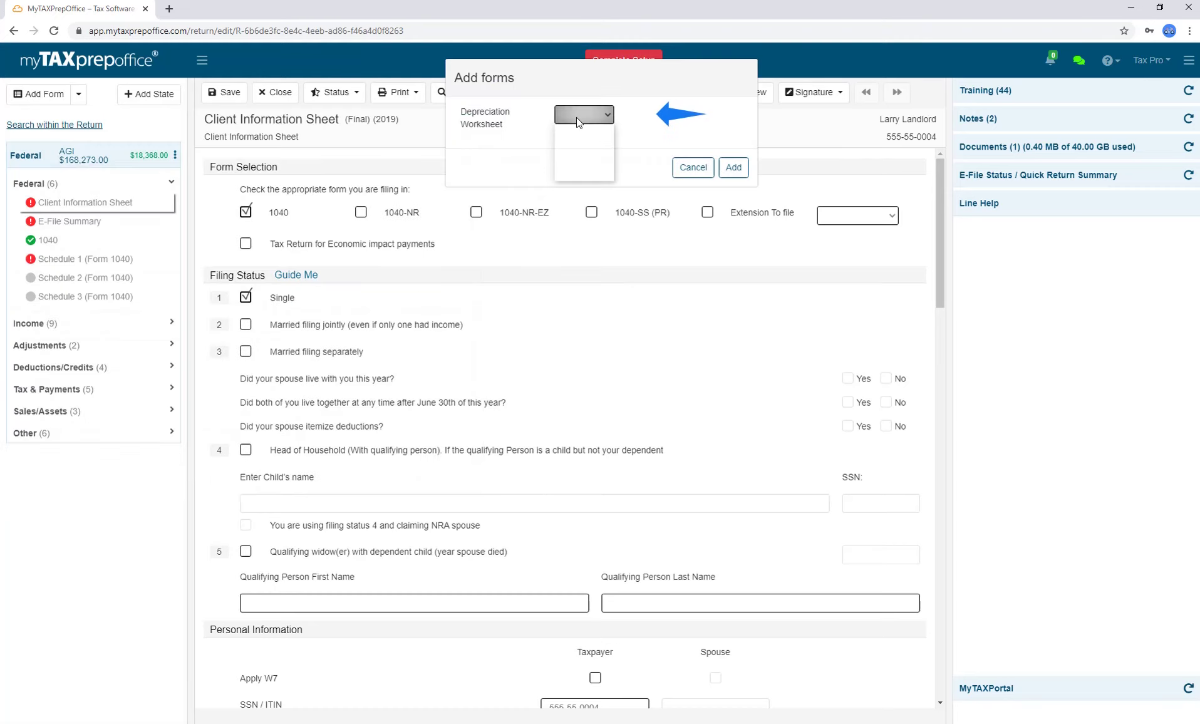
{"action": "left_click", "coordinate": [584, 152]}
{"action": "left_click", "coordinate": [733, 167]}
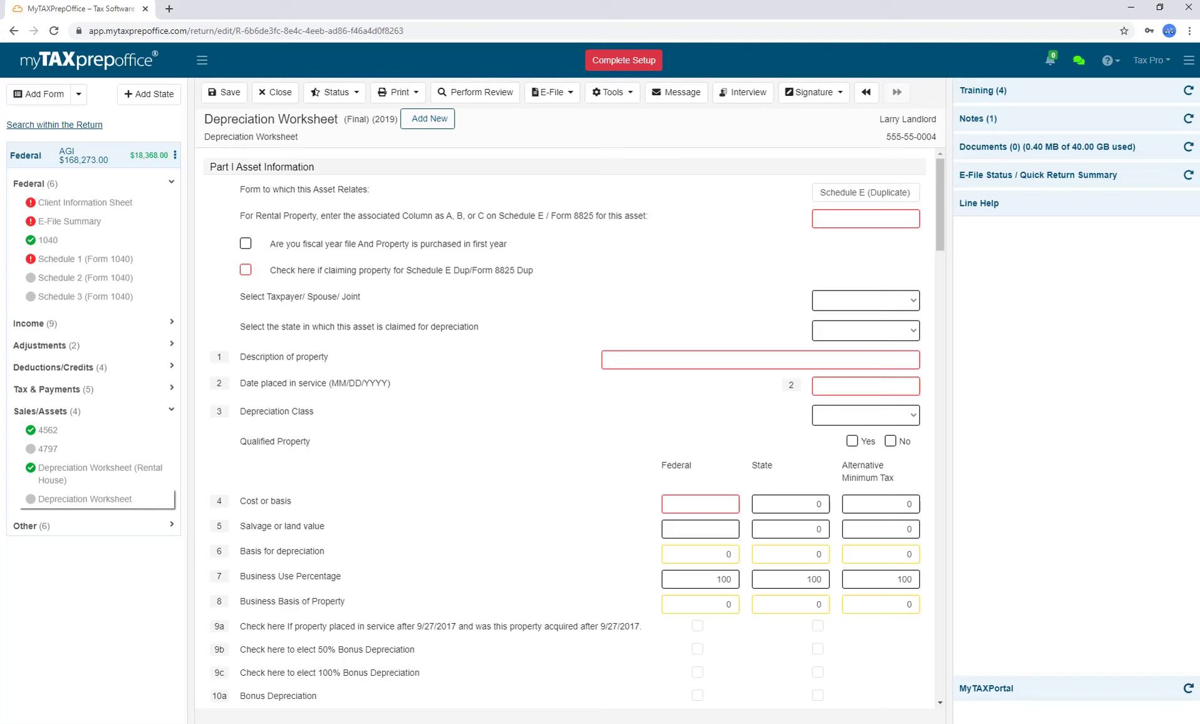
{"action": "scroll", "coordinate": [519, 520], "scroll_direction": "down", "scroll_amount": 7}
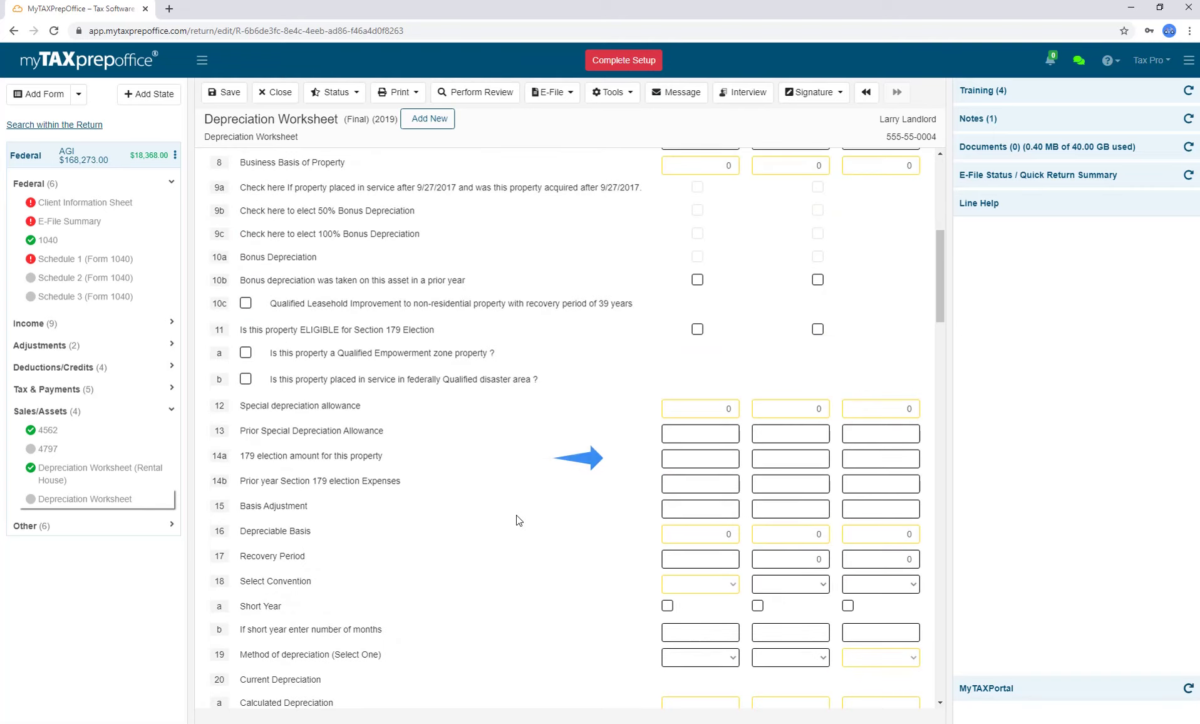
{"action": "scroll", "coordinate": [519, 520], "scroll_direction": "down", "scroll_amount": 18}
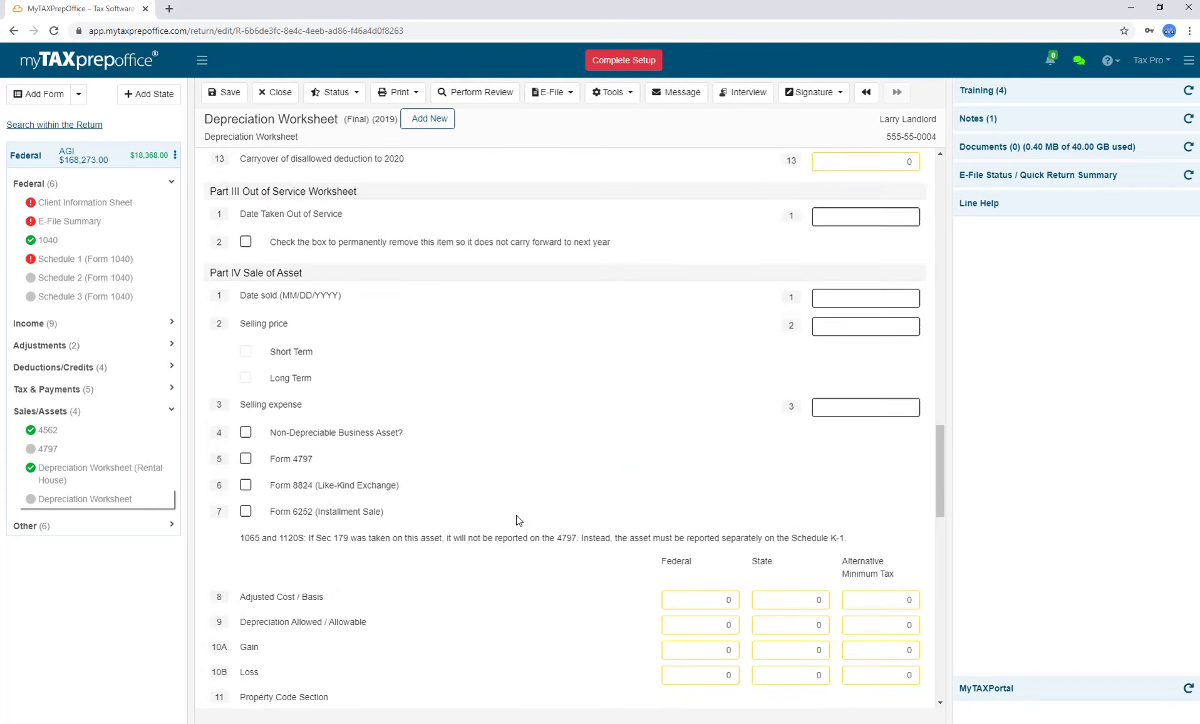
{"action": "scroll", "coordinate": [518, 519], "scroll_direction": "down", "scroll_amount": 2}
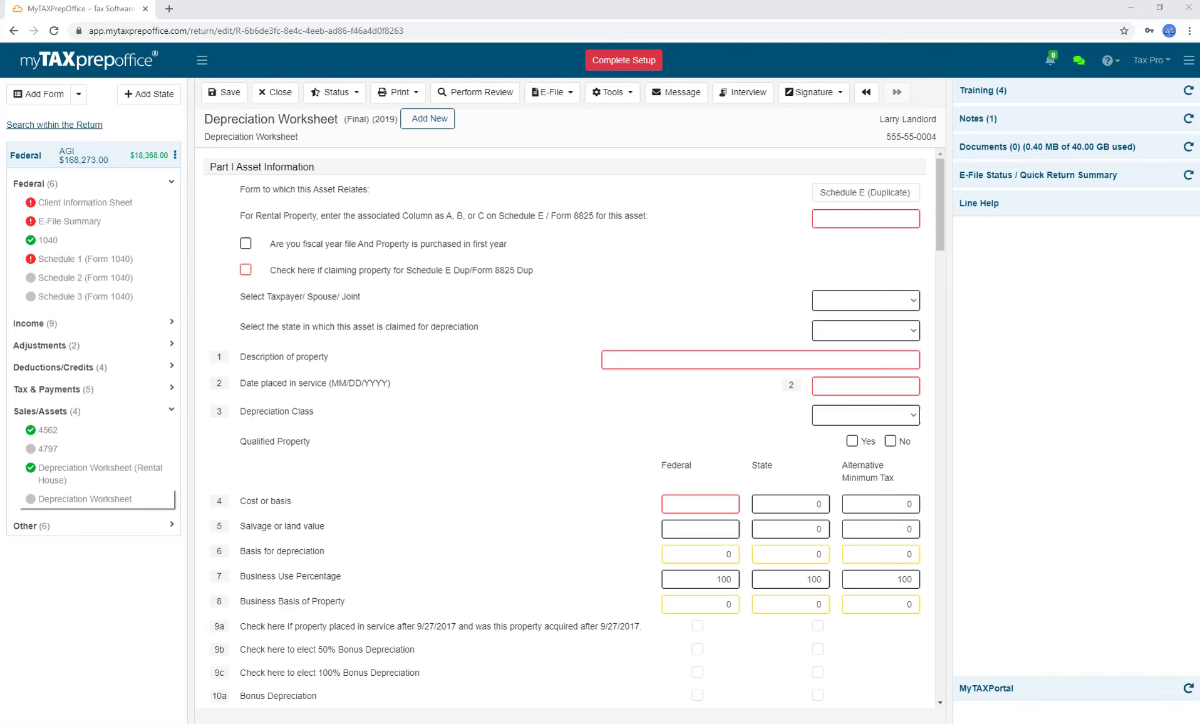
View and close the Vehicle Depreciation Summary, then start a Schedule C/D import into a new Schedule C.
{"action": "left_click", "coordinate": [613, 92]}
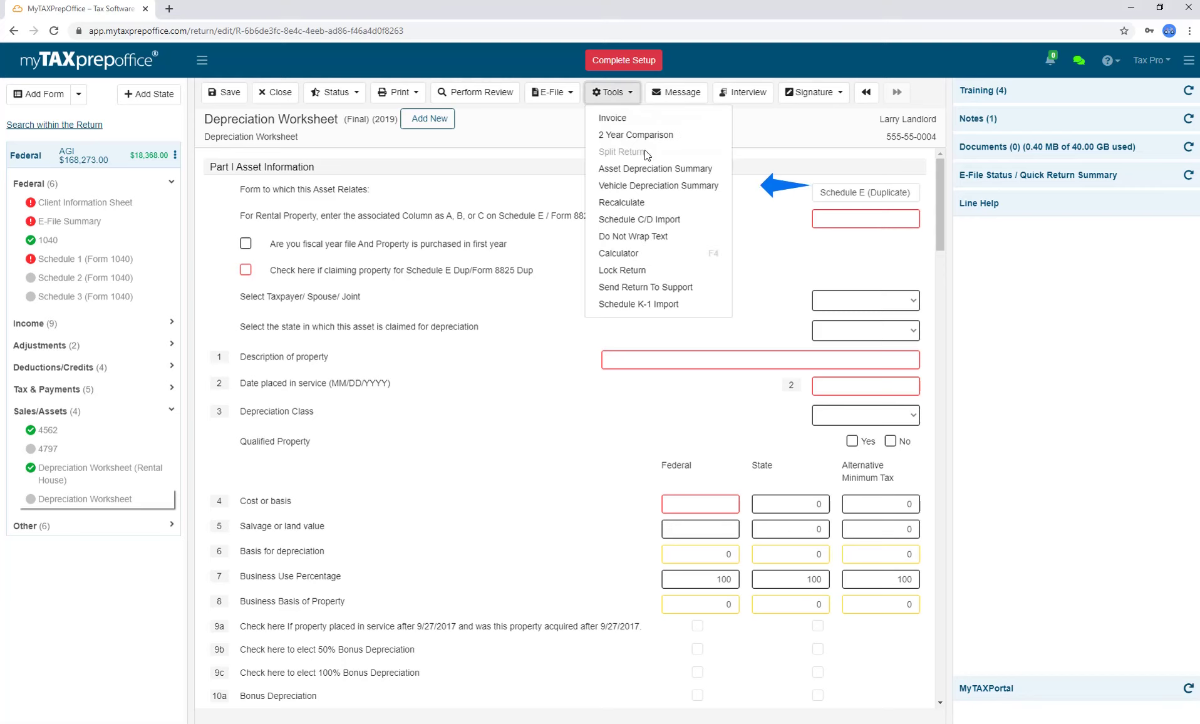
{"action": "left_click", "coordinate": [646, 185]}
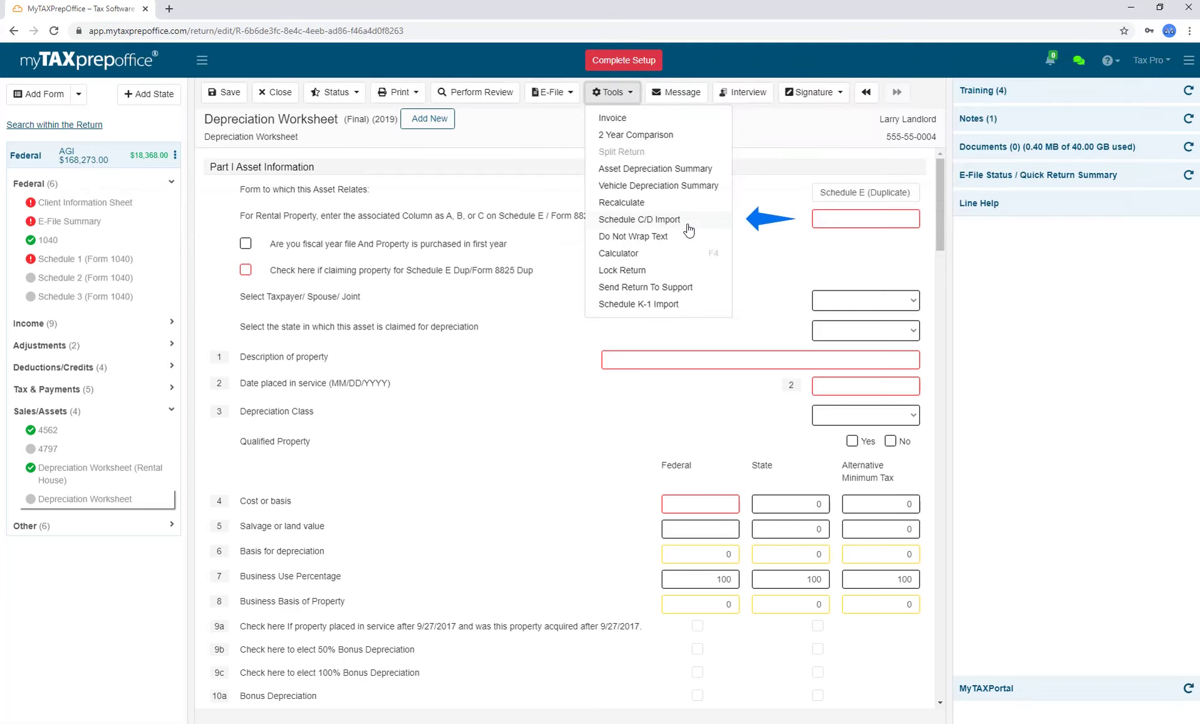
{"action": "left_click", "coordinate": [689, 231]}
{"action": "left_click", "coordinate": [395, 149]}
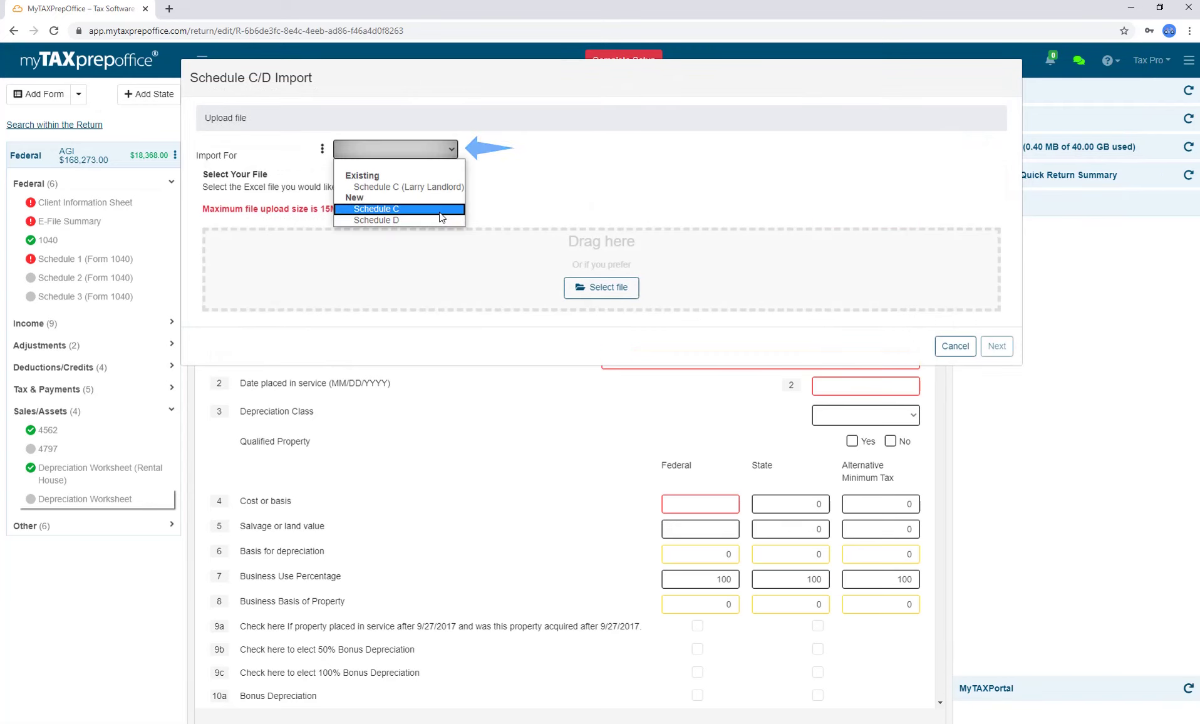
{"action": "left_click", "coordinate": [440, 213]}
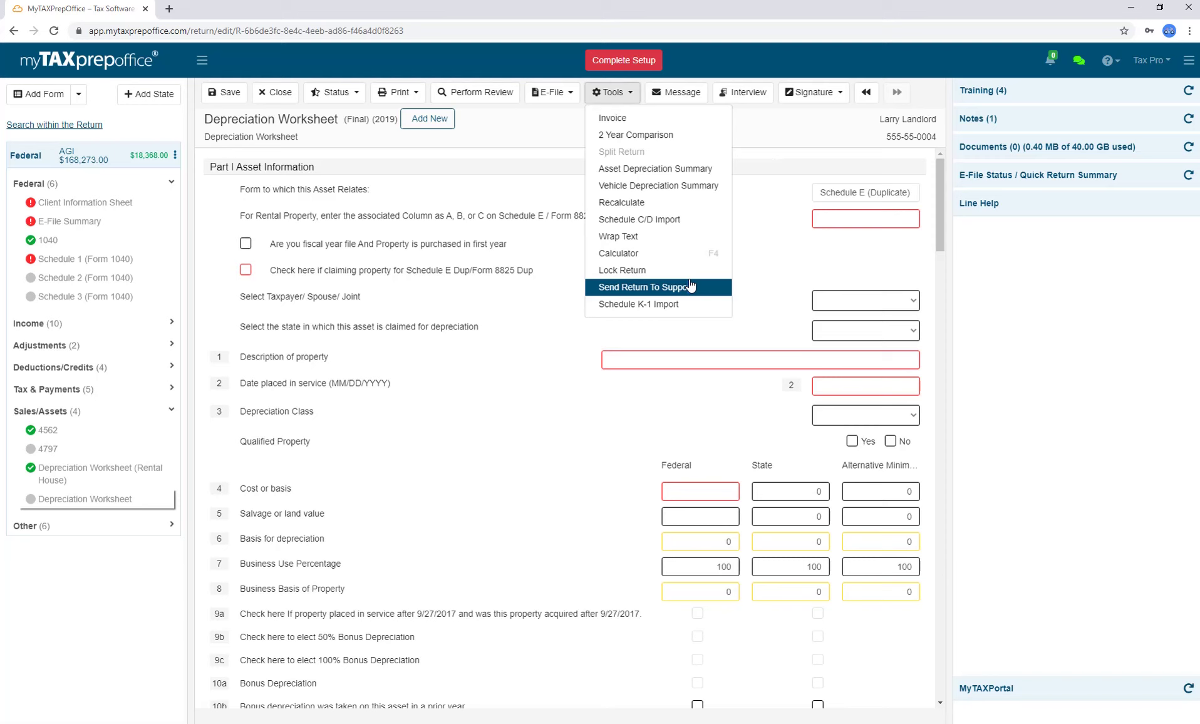
Open the Send Return To Support request and close it without sending.
{"action": "left_click", "coordinate": [652, 286]}
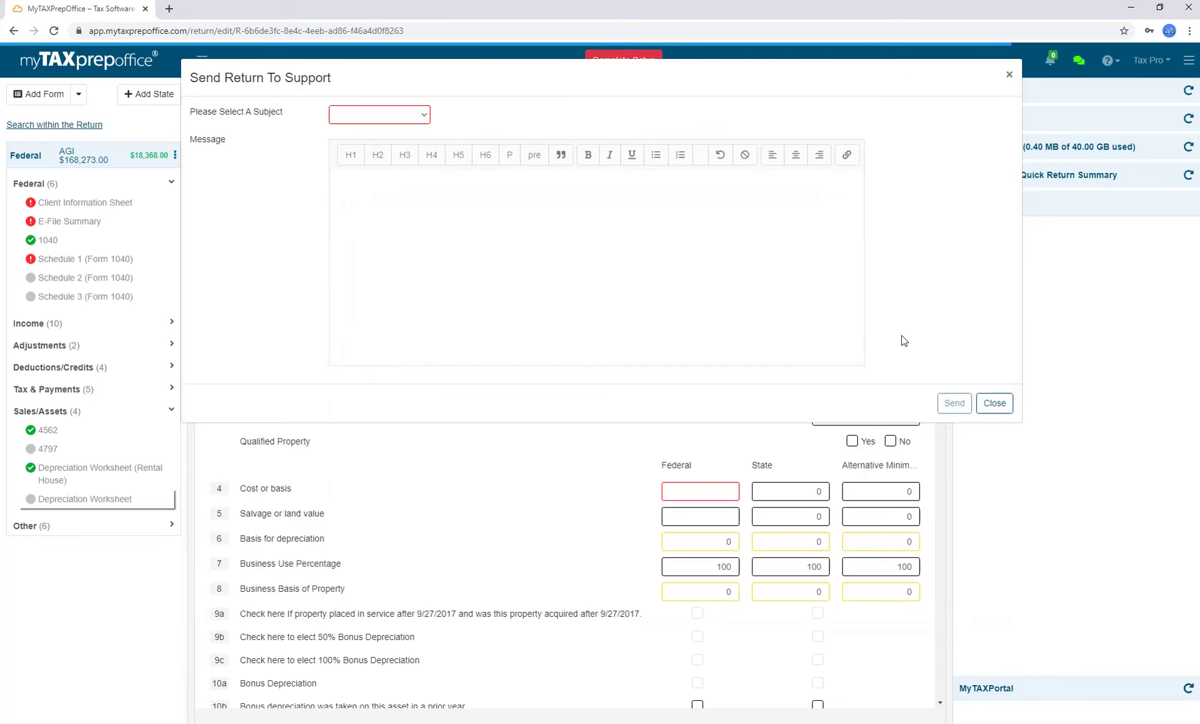
{"action": "left_click", "coordinate": [994, 403]}
{"action": "left_click", "coordinate": [639, 101]}
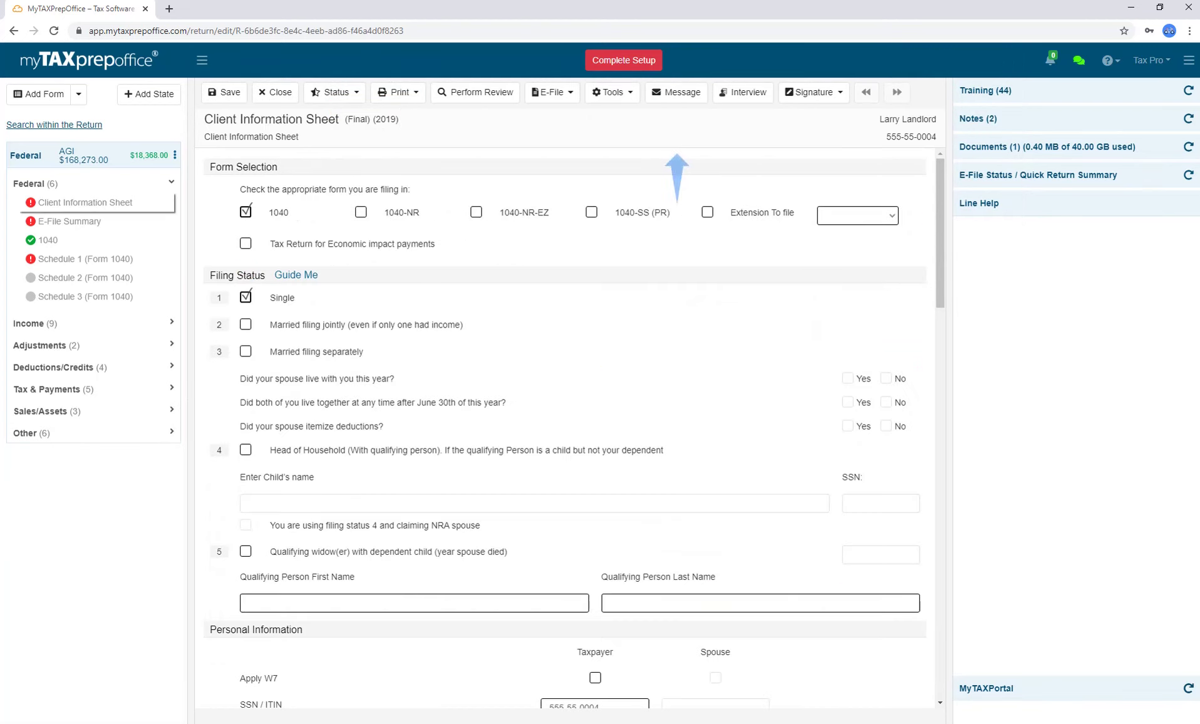
Text the taxpayer a reminder to review the return, then switch to Interview Questions mode.
{"action": "left_click", "coordinate": [695, 103]}
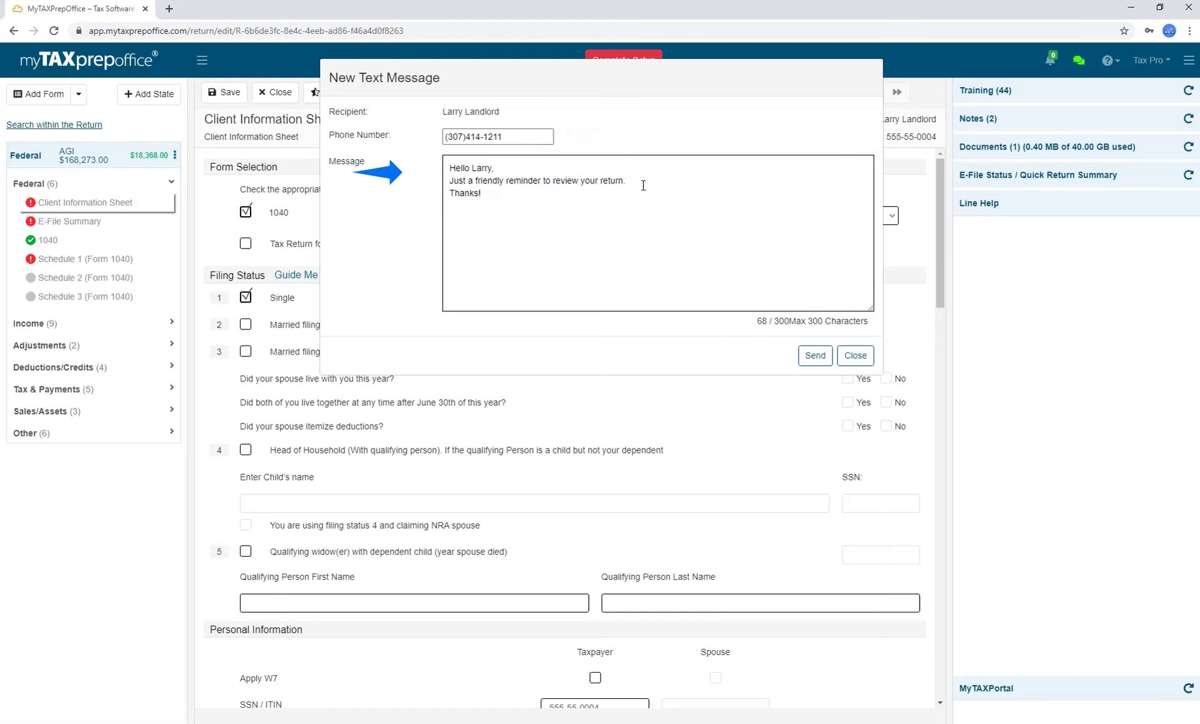
{"action": "left_click", "coordinate": [813, 355]}
{"action": "left_click", "coordinate": [752, 100]}
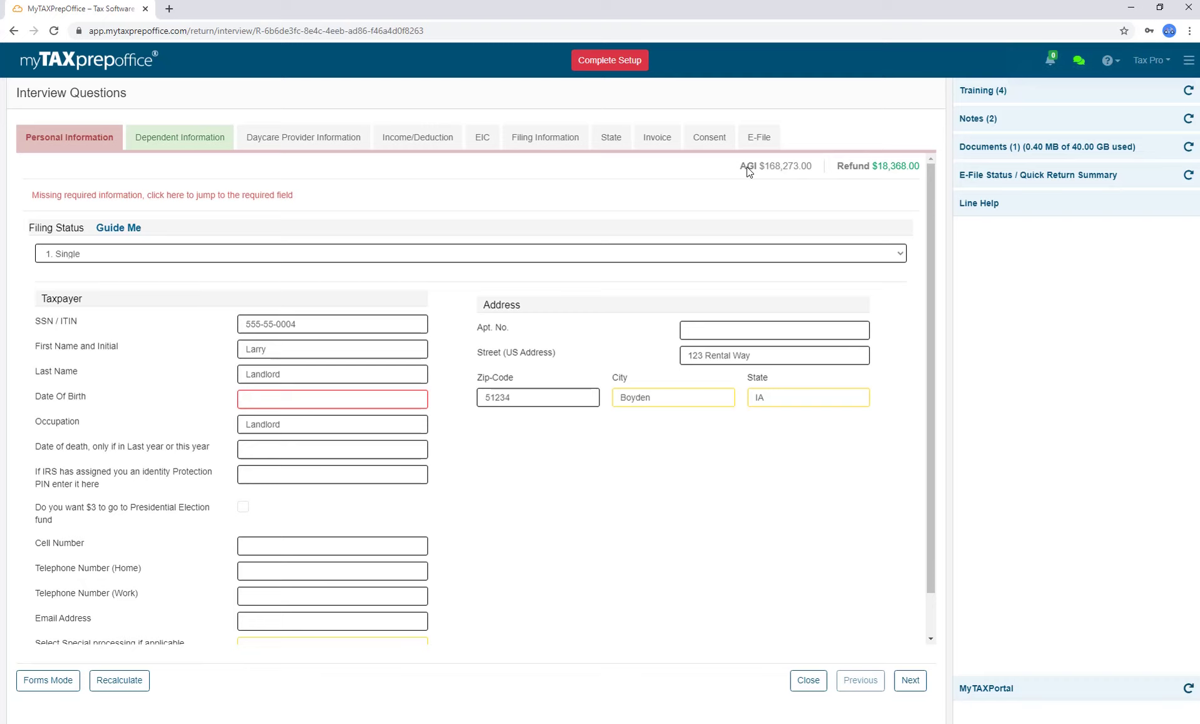
Review the Dependent Information and Personal Information interview pages, then go back to Forms Mode.
{"action": "left_click", "coordinate": [909, 680]}
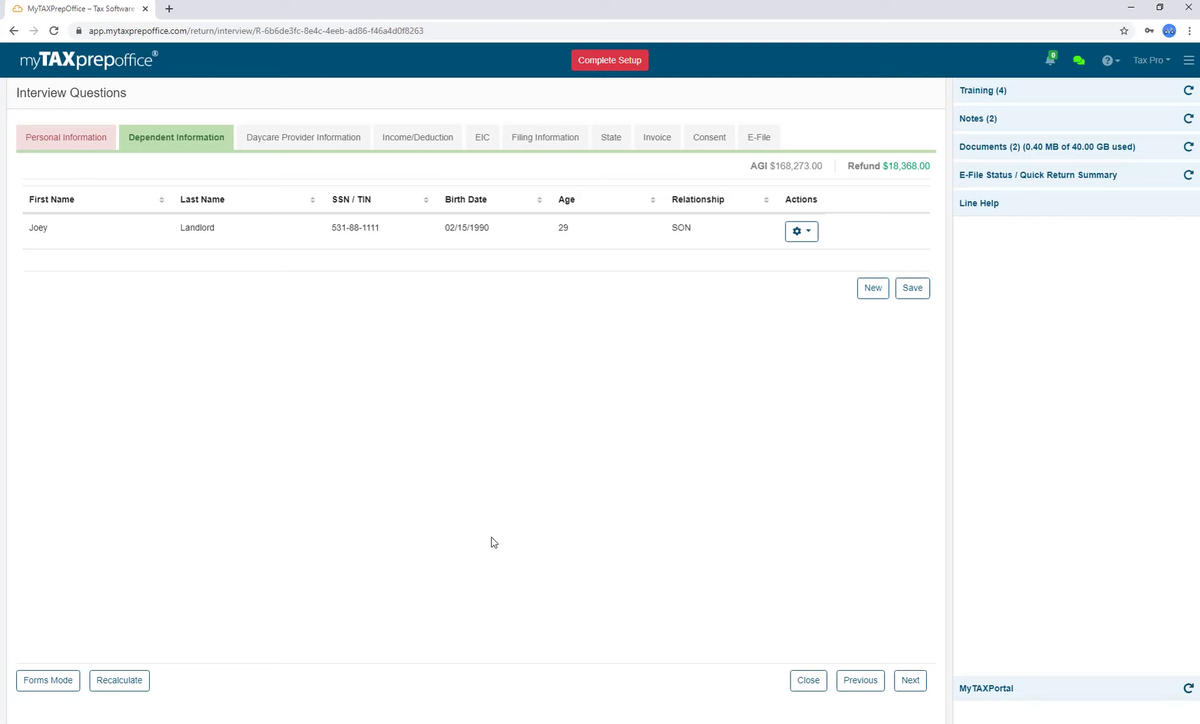
{"action": "left_click", "coordinate": [96, 142]}
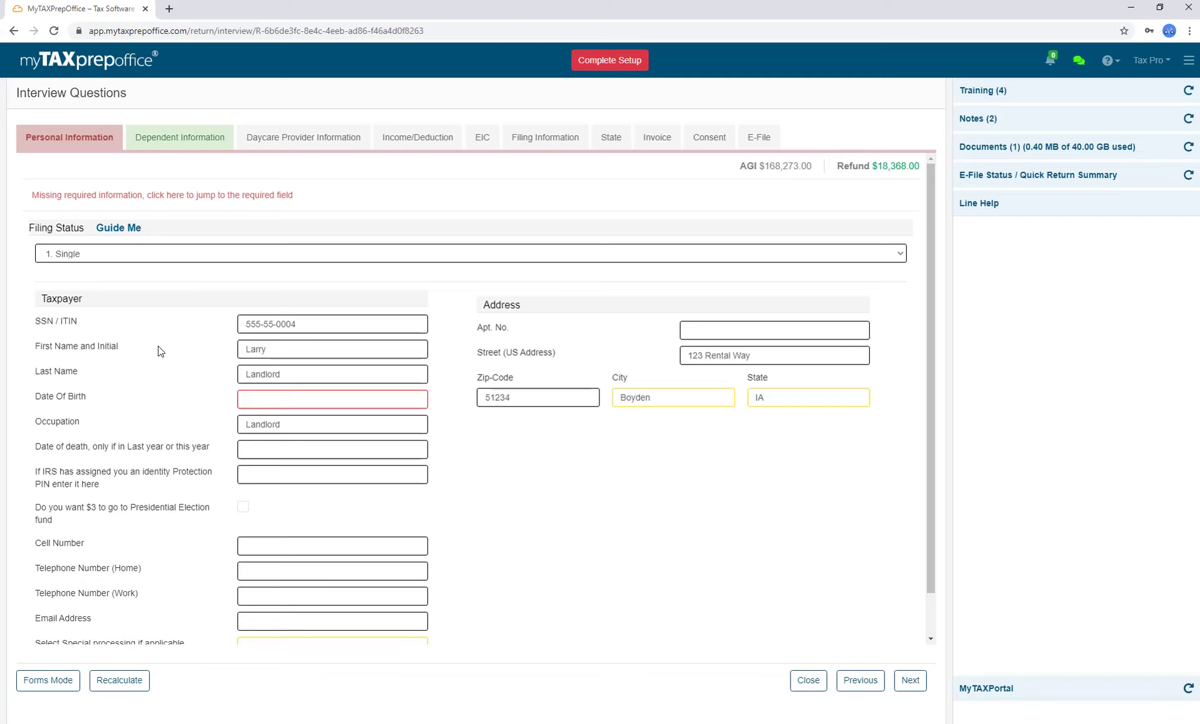
{"action": "left_click", "coordinate": [68, 679]}
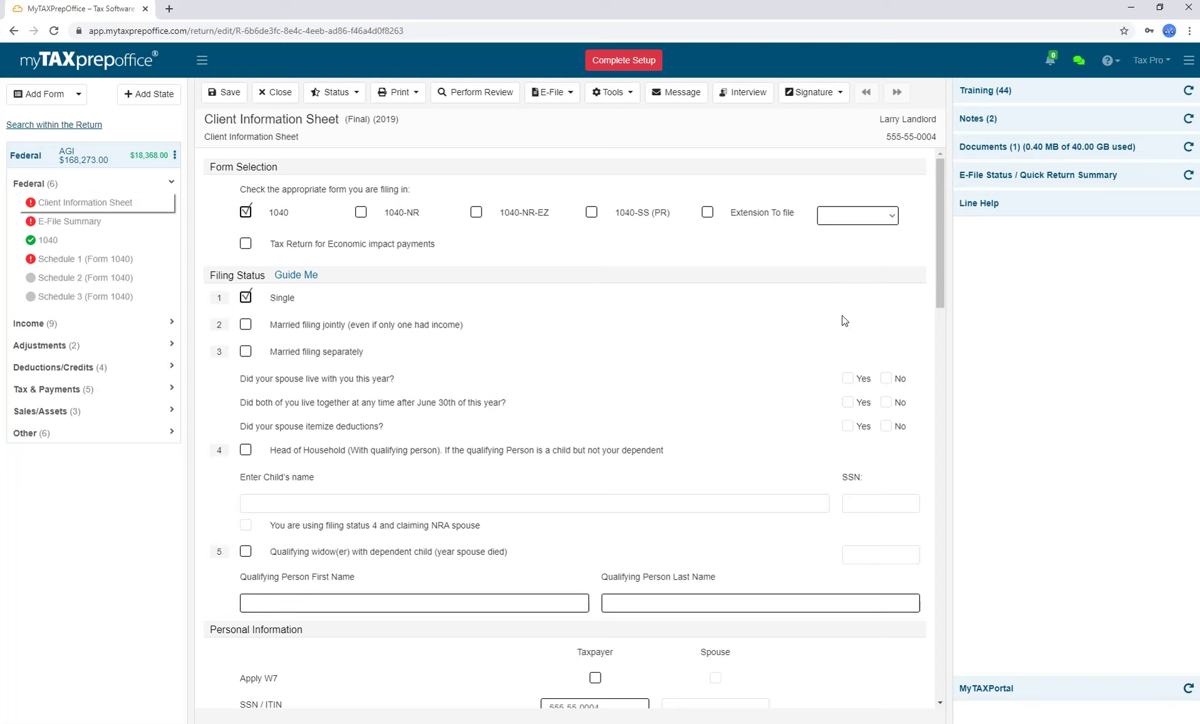
{"action": "left_click", "coordinate": [1078, 62]}
Capture the taxpayer's signature via QR code, tick the consent box, approve it, and verify it's stored.
{"action": "left_click", "coordinate": [840, 100]}
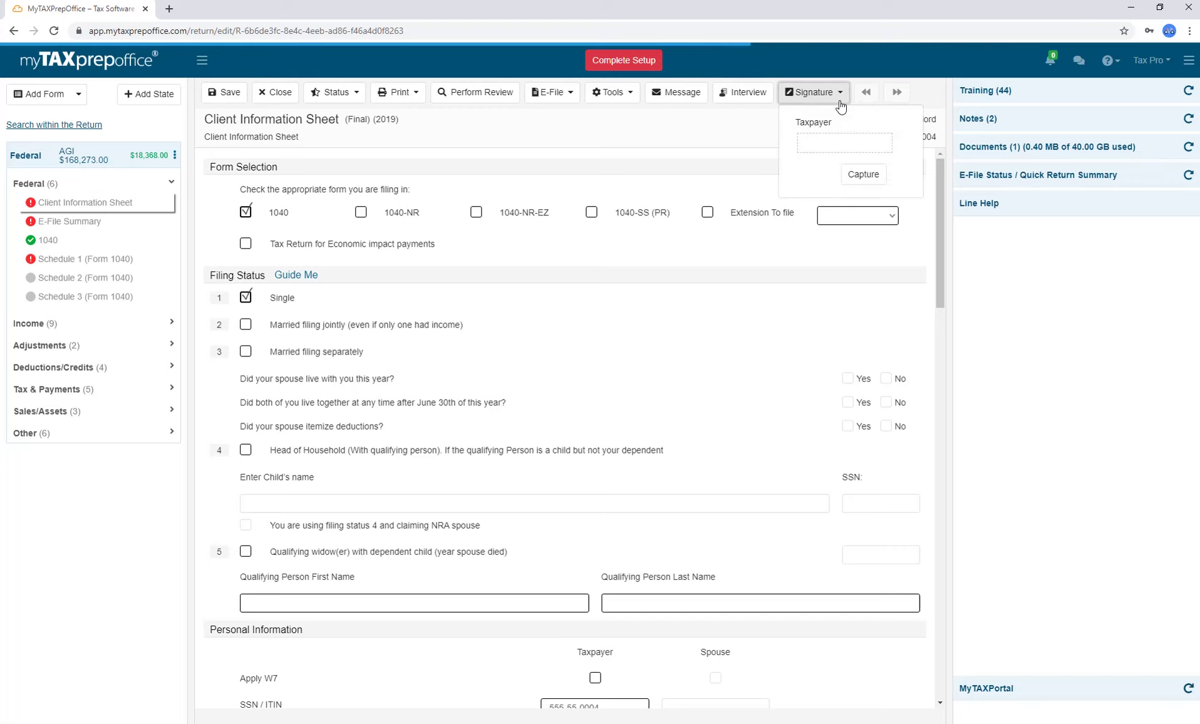
{"action": "left_click", "coordinate": [864, 175]}
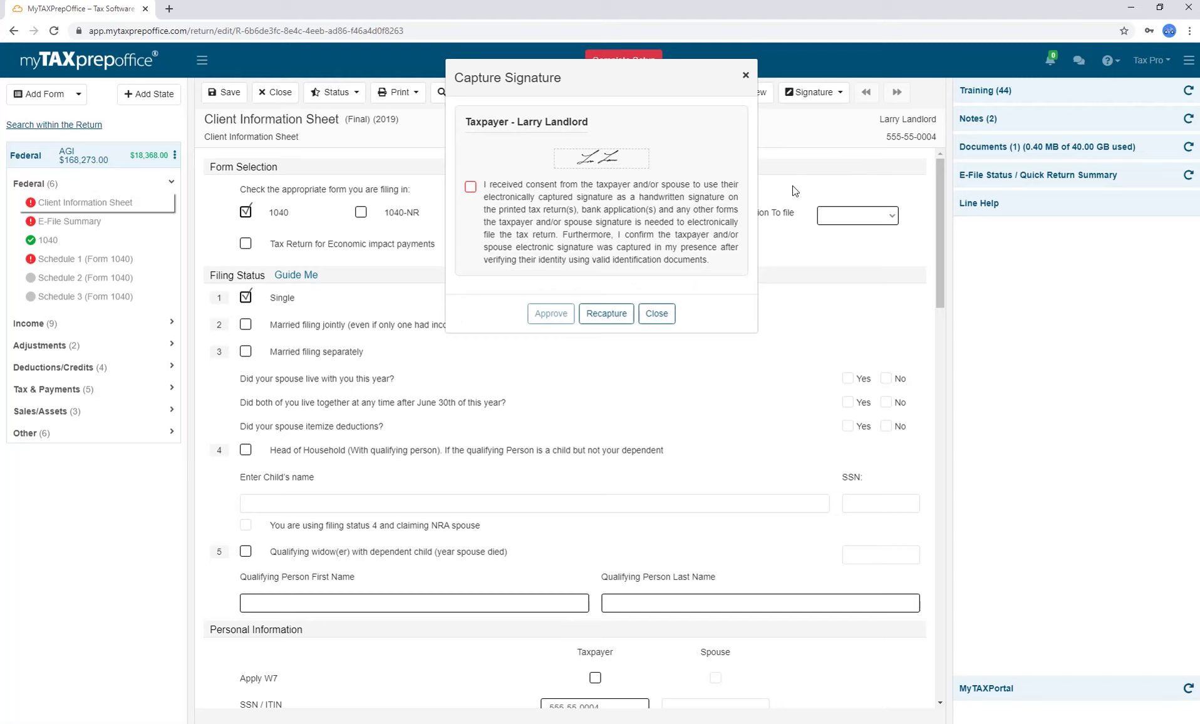
{"action": "left_click", "coordinate": [470, 187]}
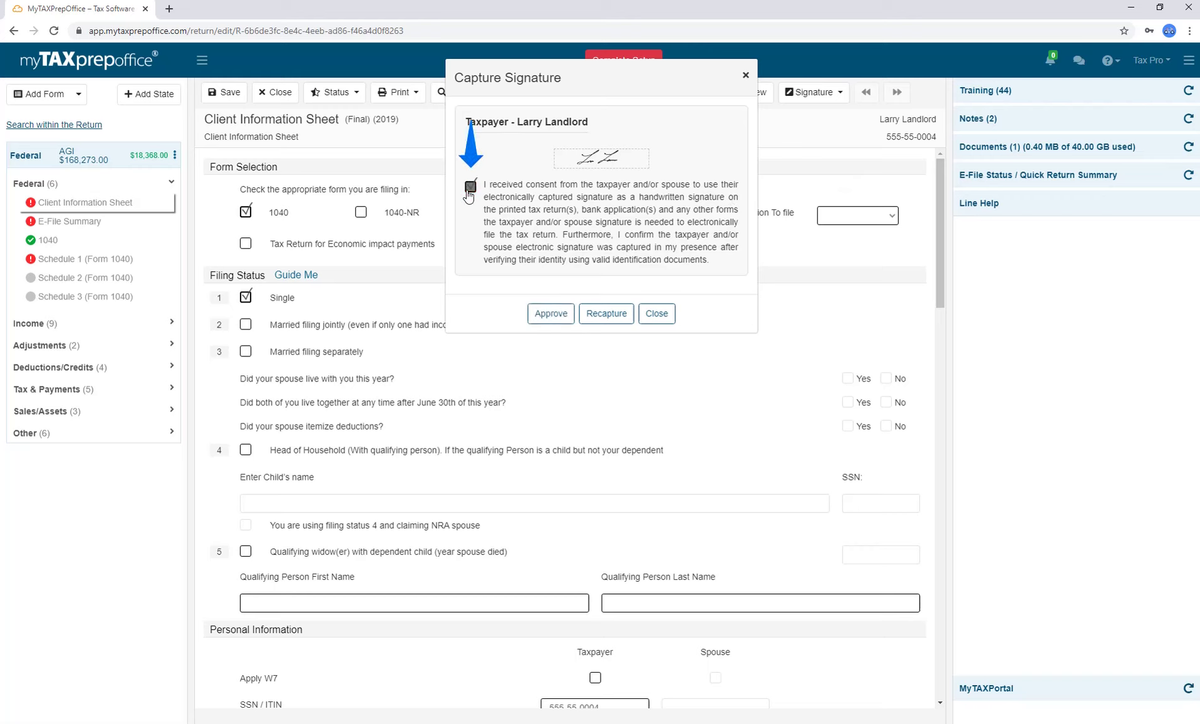
{"action": "left_click", "coordinate": [551, 313]}
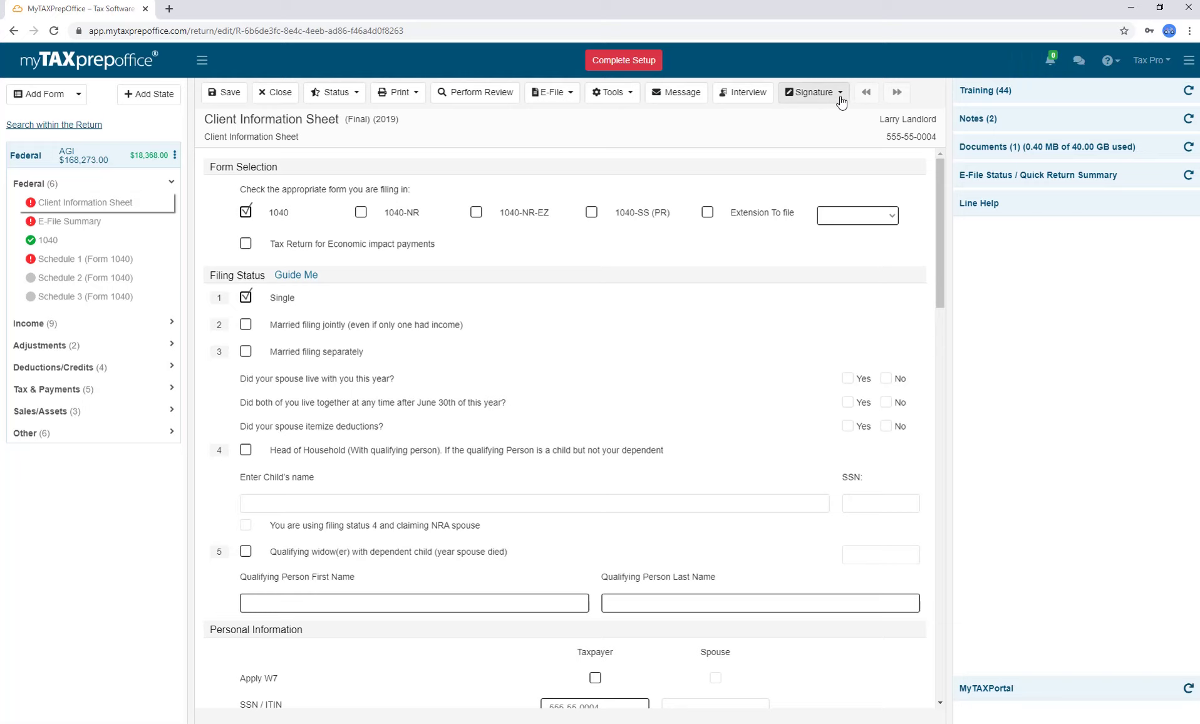
{"action": "left_click", "coordinate": [815, 94]}
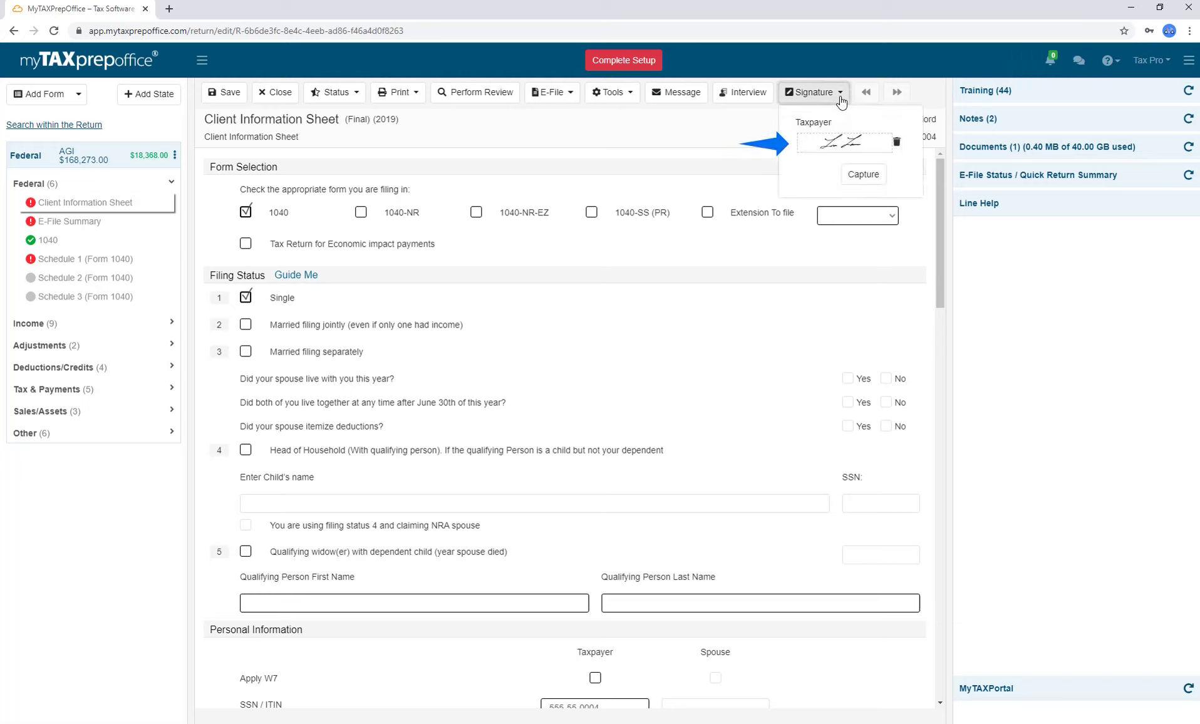
{"action": "left_click", "coordinate": [397, 92]}
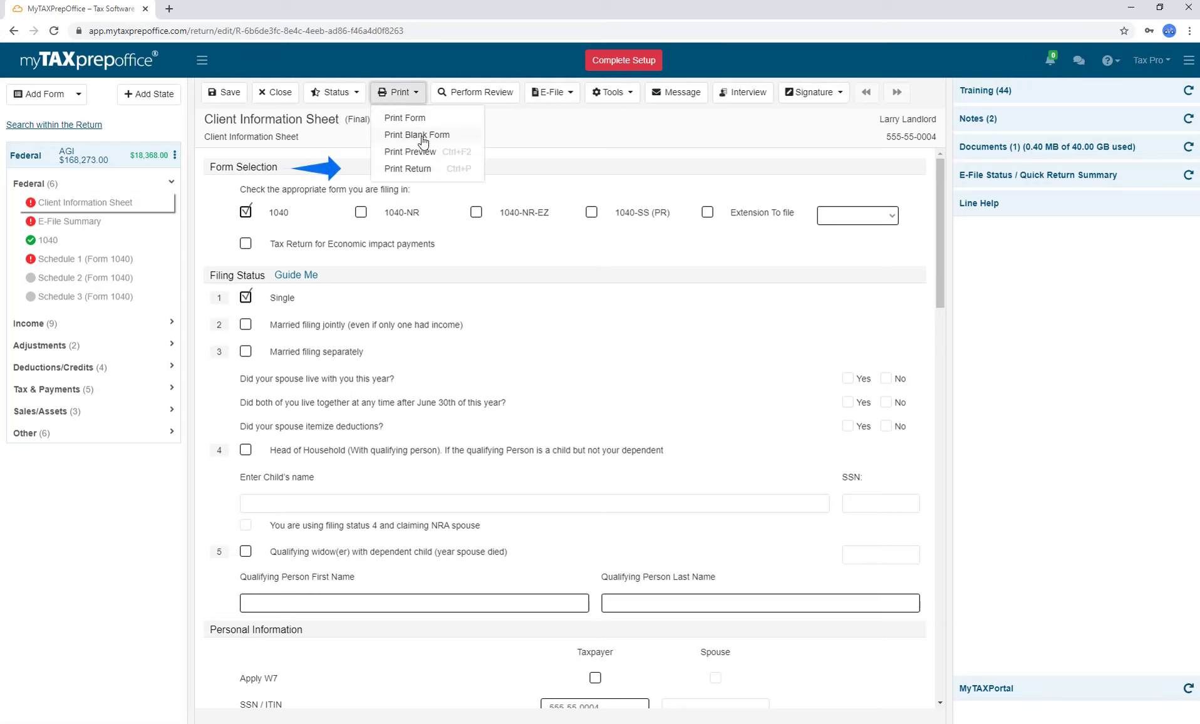
{"action": "left_click", "coordinate": [424, 169]}
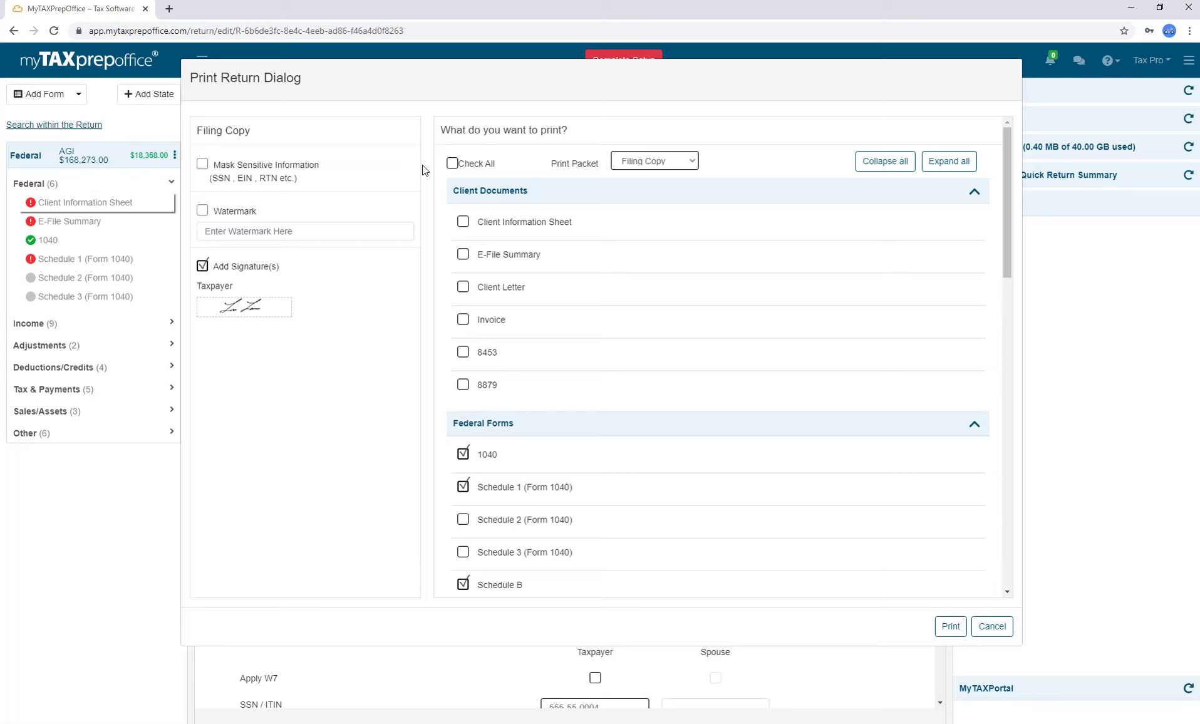
{"action": "key", "text": "Escape"}
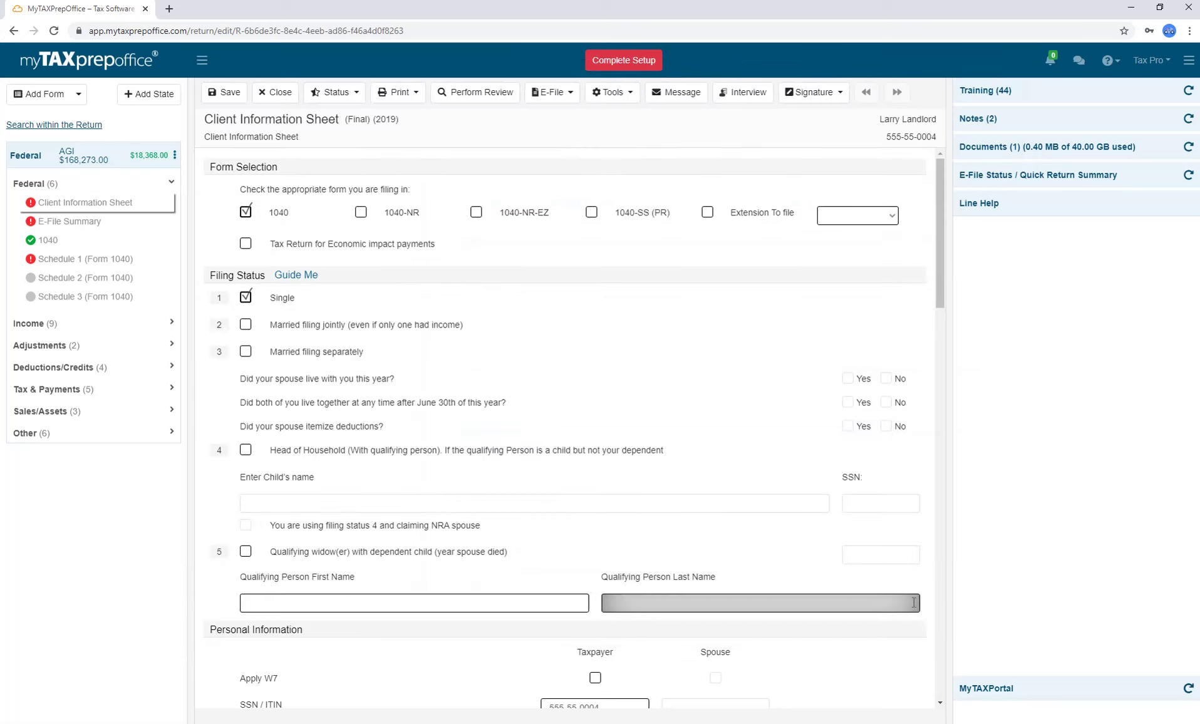